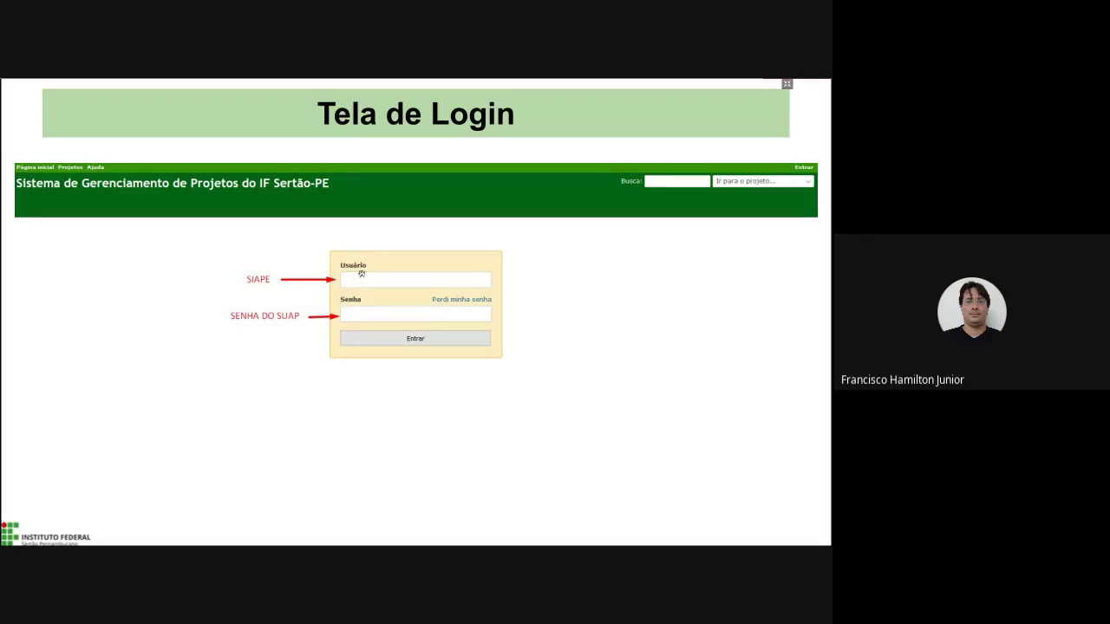
Step: Review the login, task-diagram and home-page slides, finishing on the Teoria / Prática slide
{"action": "key", "text": "Right"}
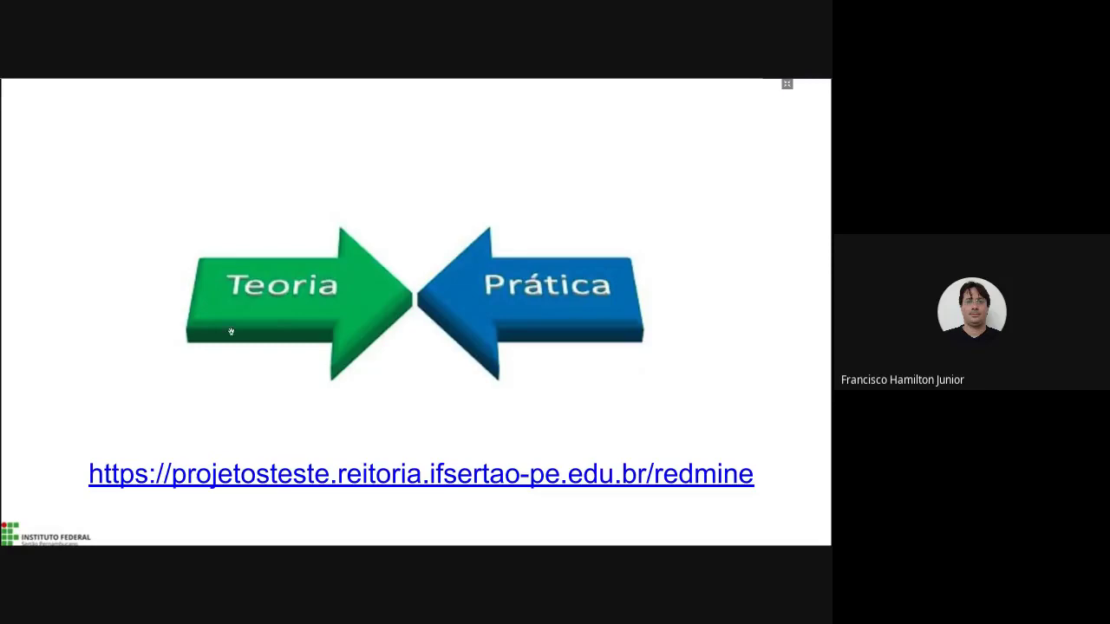
{"action": "key", "text": "Left"}
{"action": "key", "text": "Right"}
{"action": "key", "text": "Right"}
{"action": "key", "text": "Right"}
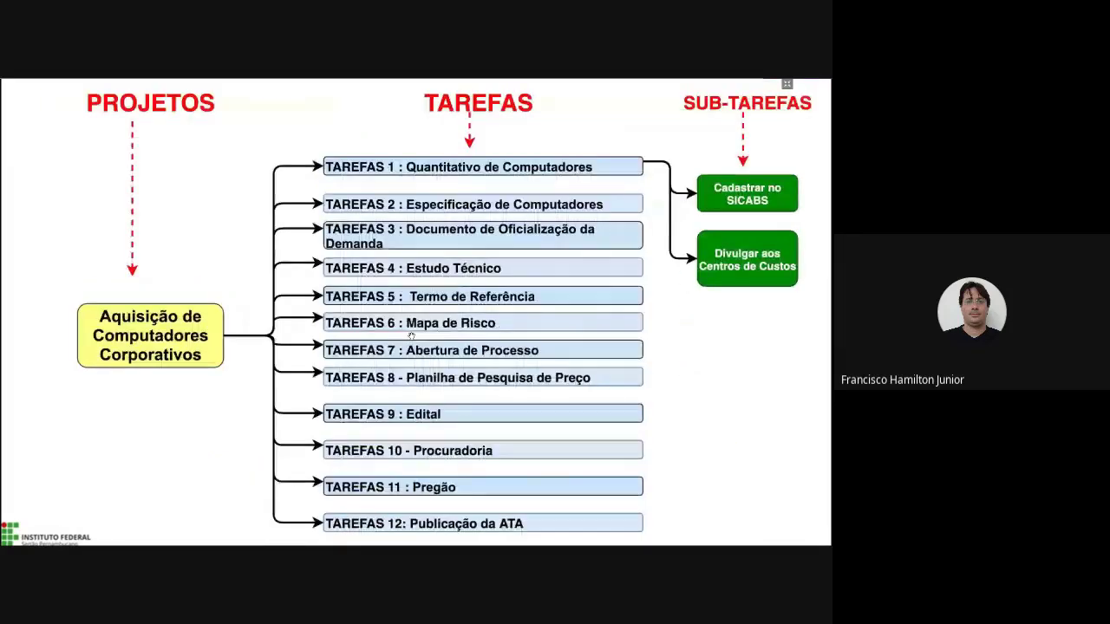
{"action": "key", "text": "Right"}
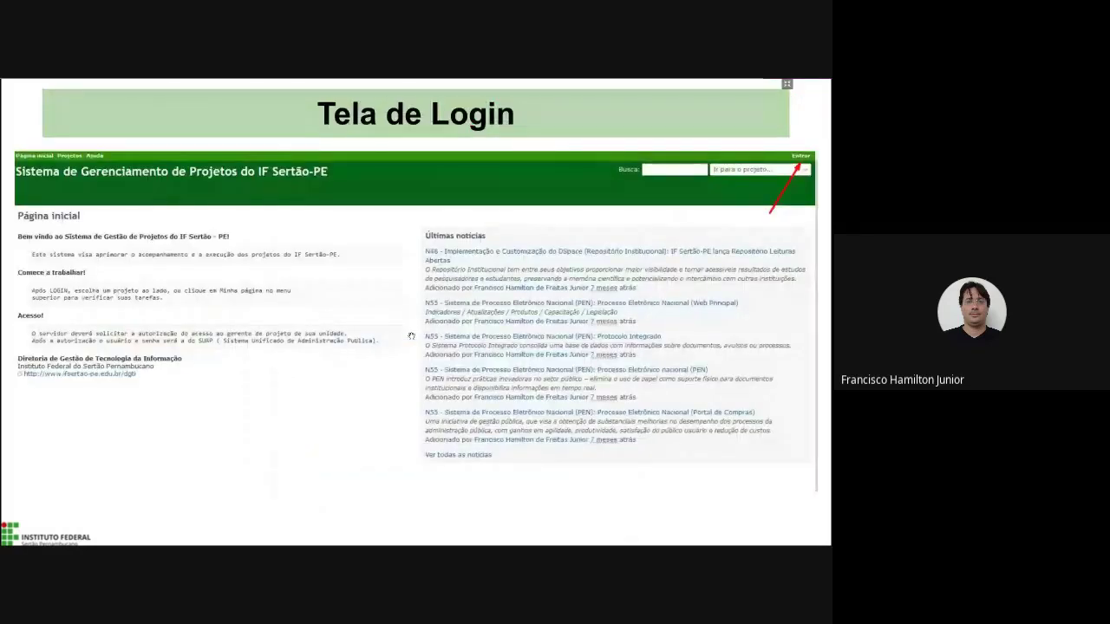
{"action": "key", "text": "Left"}
{"action": "key", "text": "Left"}
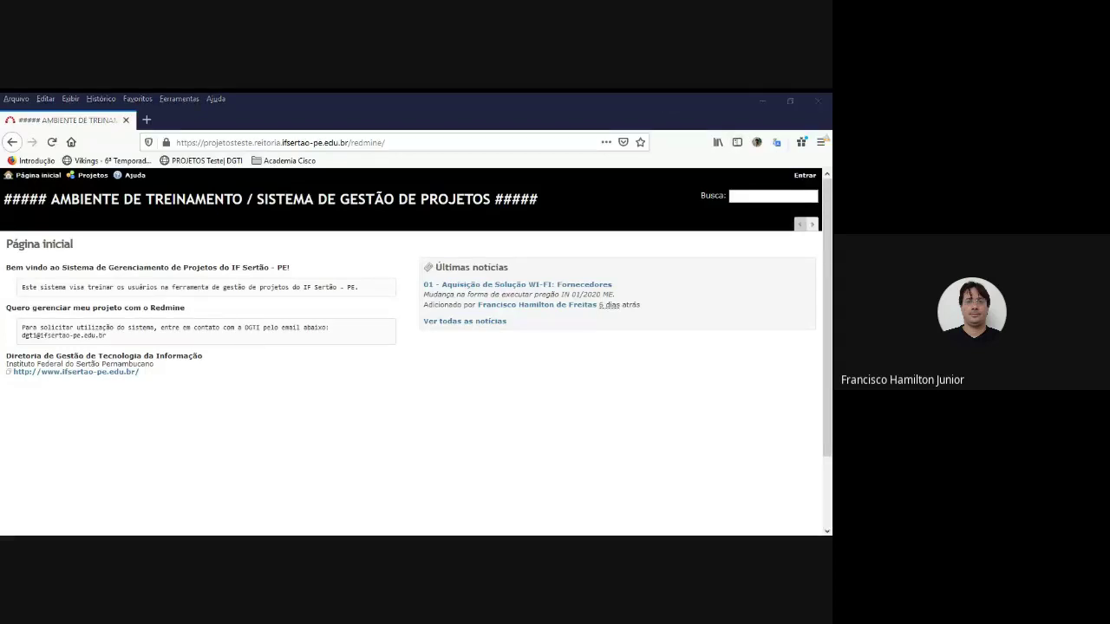
Step: Maximize the browser and open the training site's Projetos list
{"action": "double_click", "coordinate": [575, 106]}
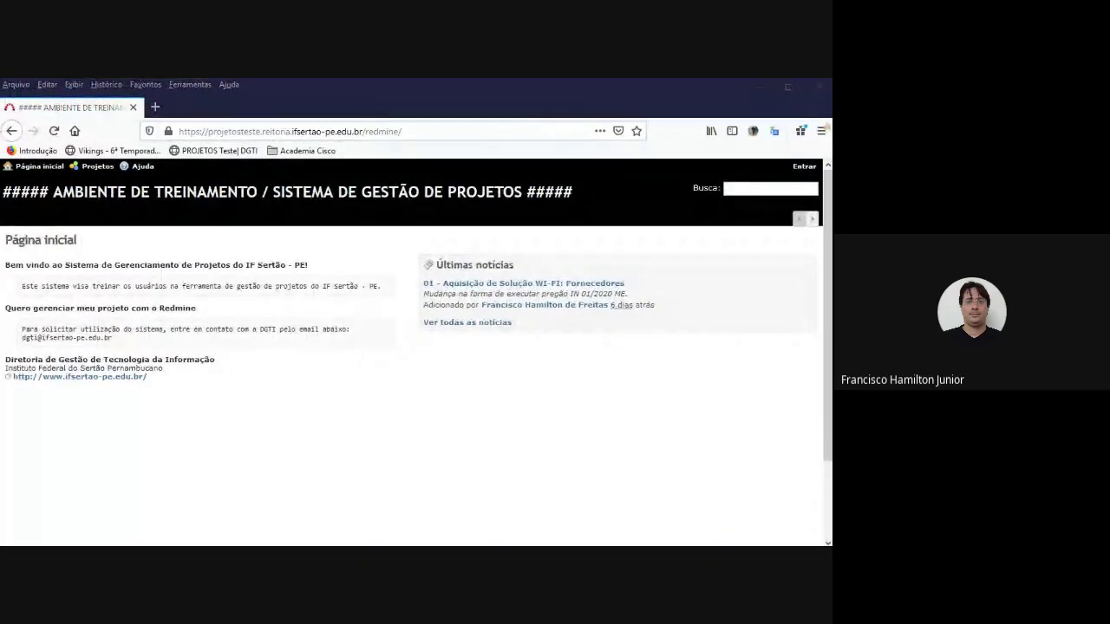
{"action": "left_click", "coordinate": [787, 87]}
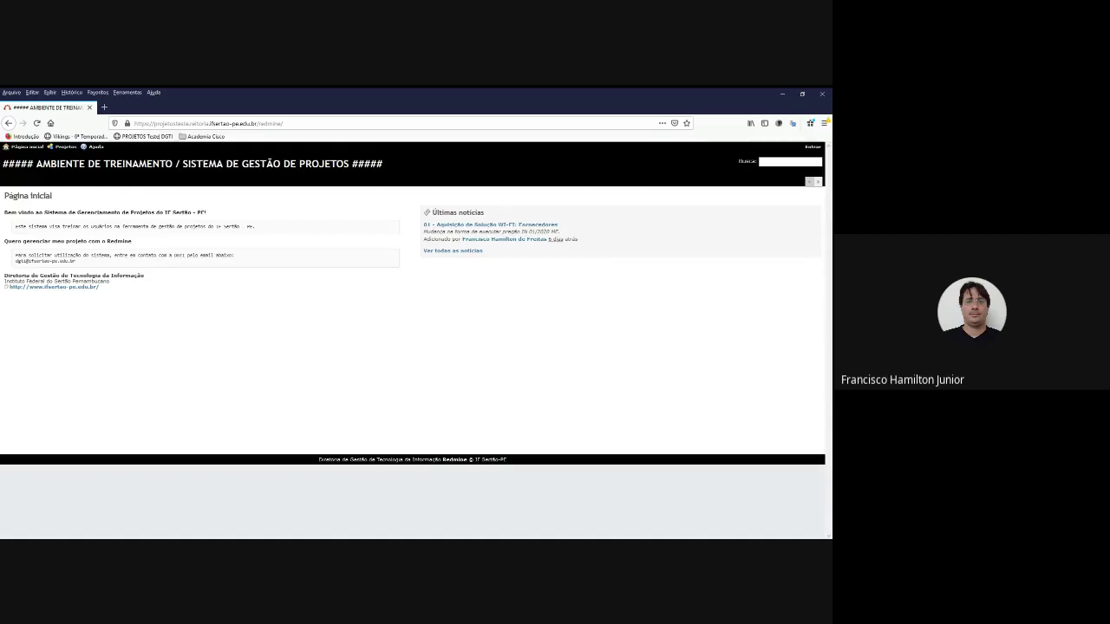
{"action": "key", "text": "alt+Tab"}
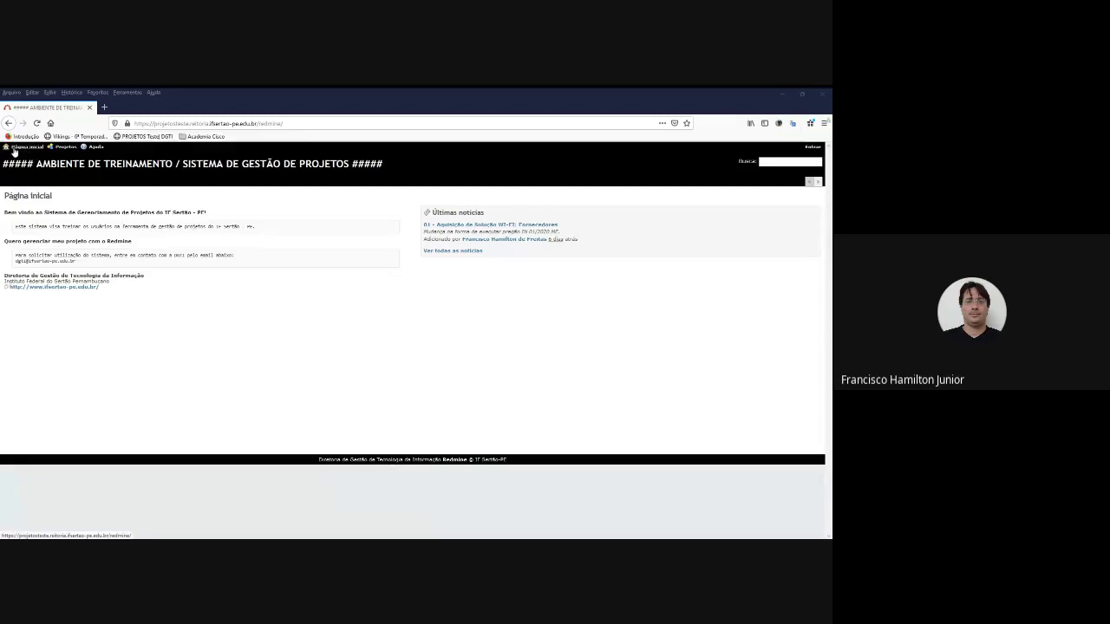
{"action": "left_click", "coordinate": [65, 148]}
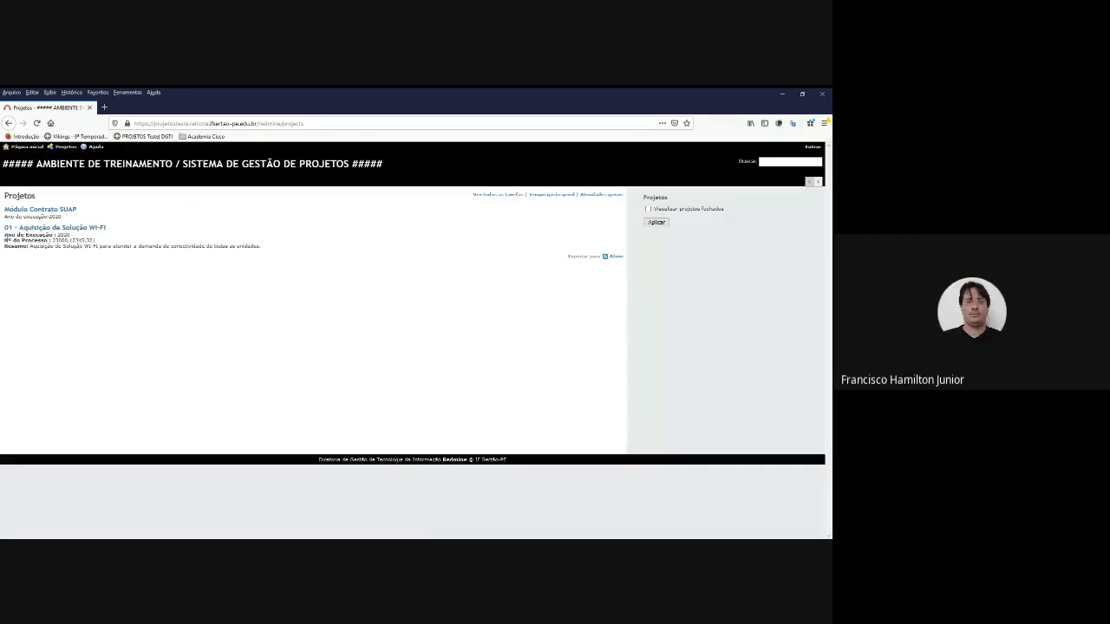
{"action": "left_click_drag", "start_coordinate": [4, 230], "coordinate": [285, 254]}
{"action": "left_click", "coordinate": [285, 253]}
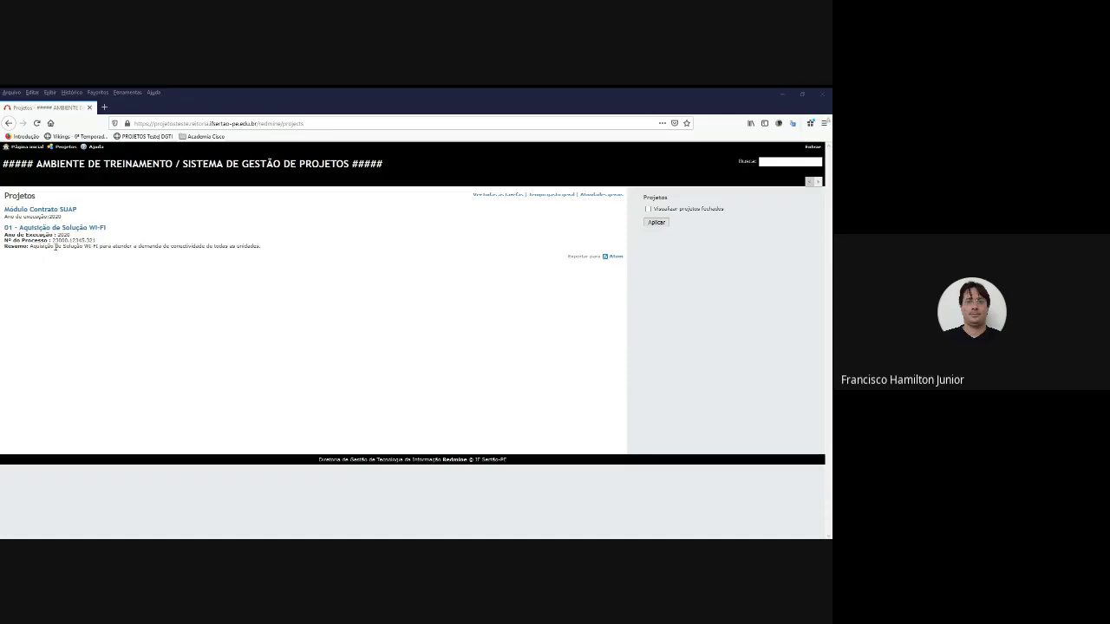
{"action": "left_click", "coordinate": [78, 228]}
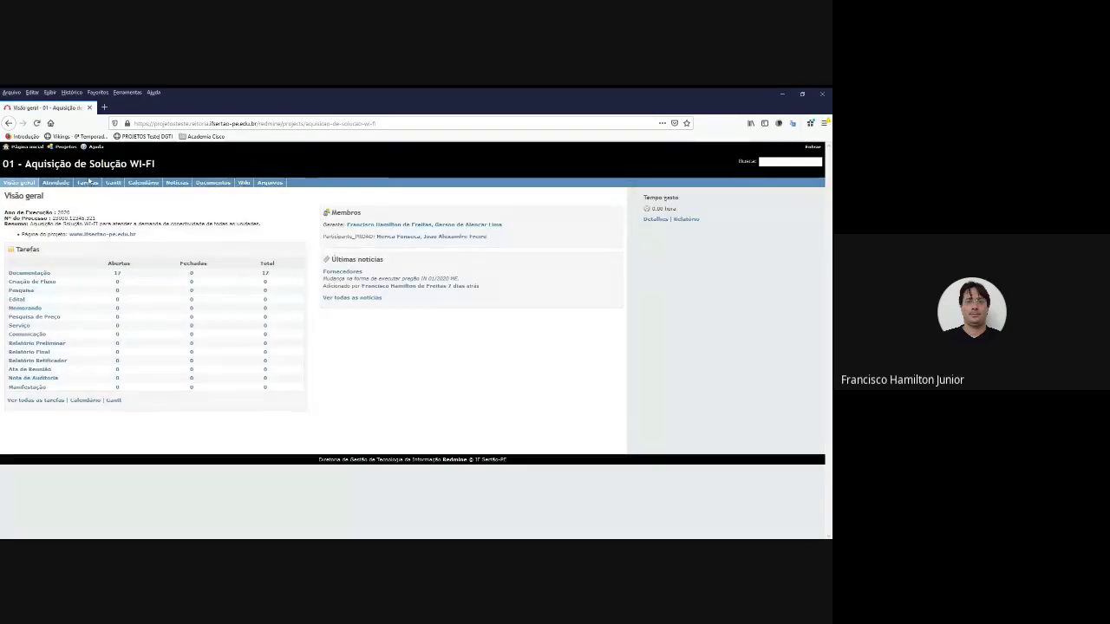
{"action": "left_click", "coordinate": [88, 183]}
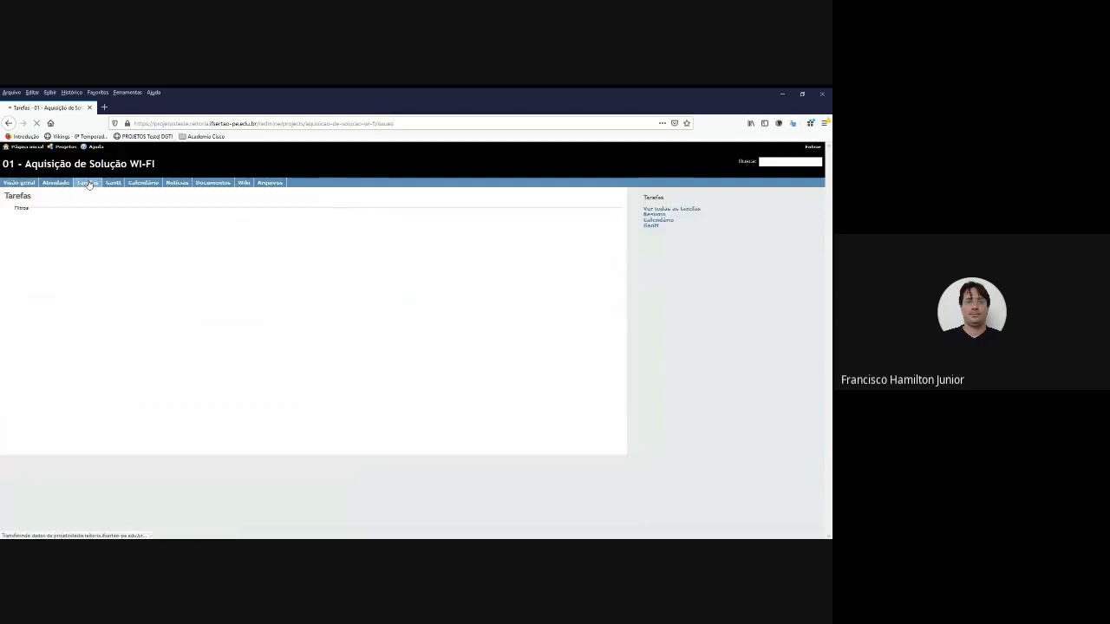
{"action": "left_click", "coordinate": [147, 184]}
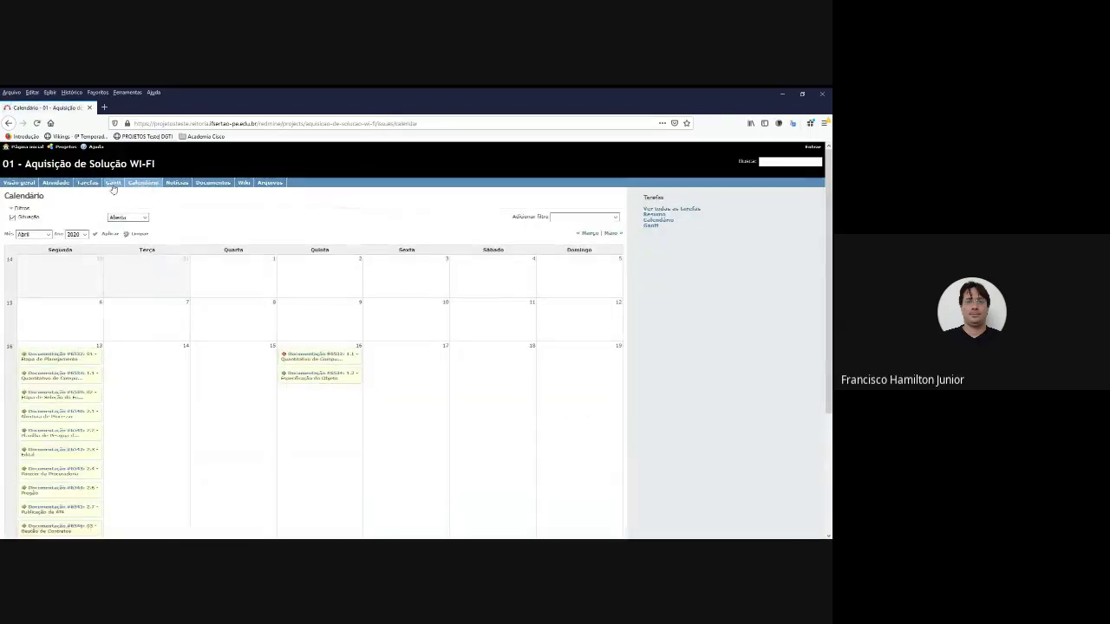
{"action": "left_click", "coordinate": [113, 183]}
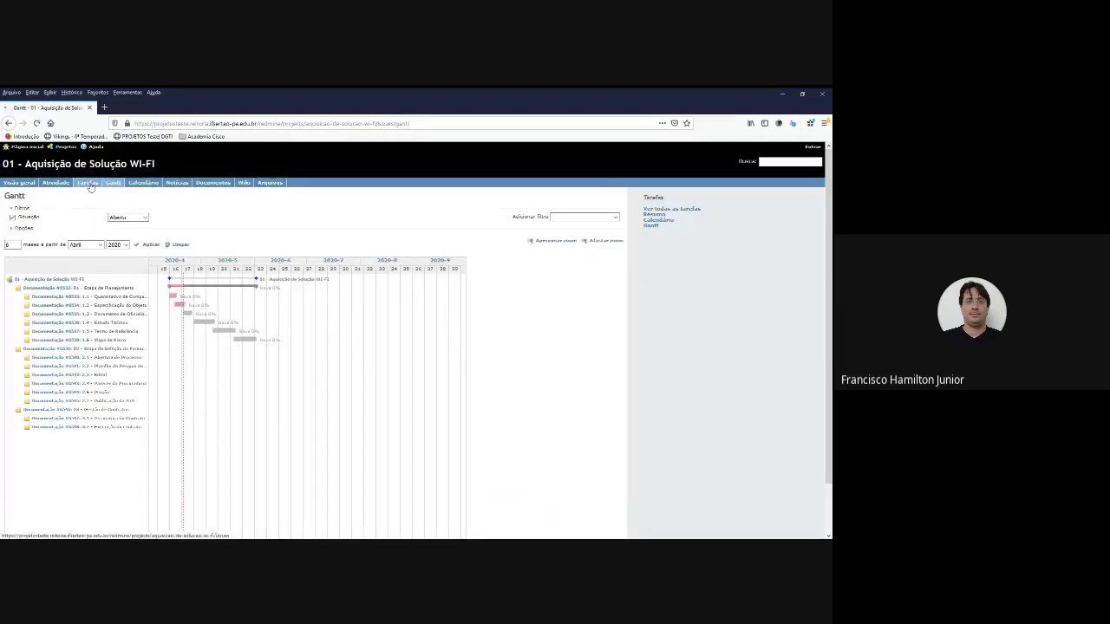
{"action": "left_click", "coordinate": [87, 183]}
{"action": "left_click", "coordinate": [65, 146]}
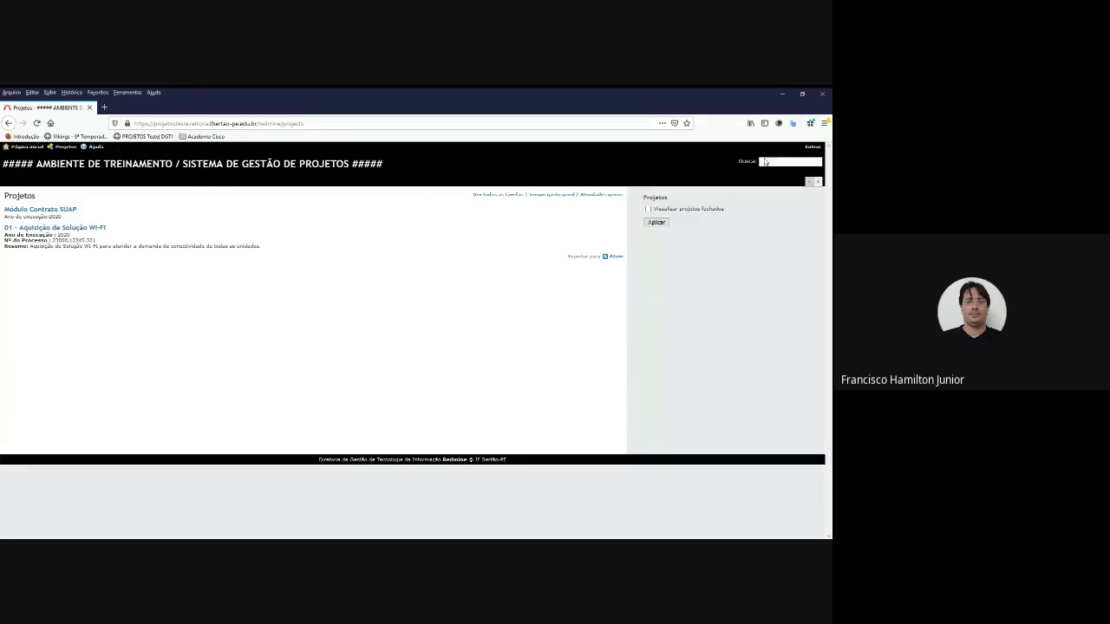
Step: From Página inicial, sign in with the training account's username and password
{"action": "left_click", "coordinate": [24, 147]}
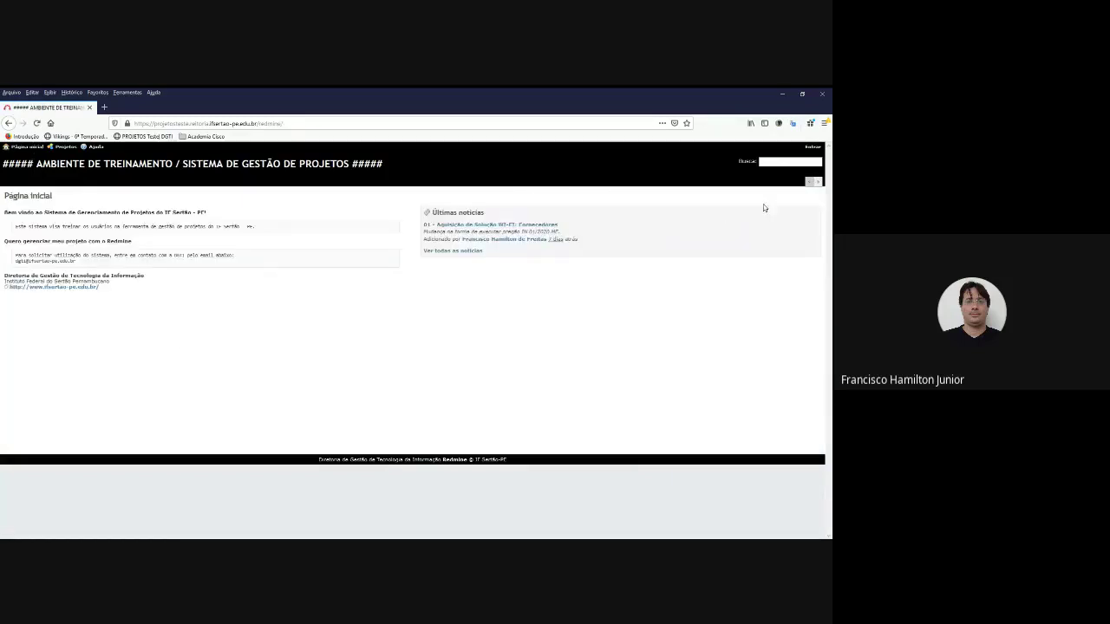
{"action": "left_click", "coordinate": [811, 148]}
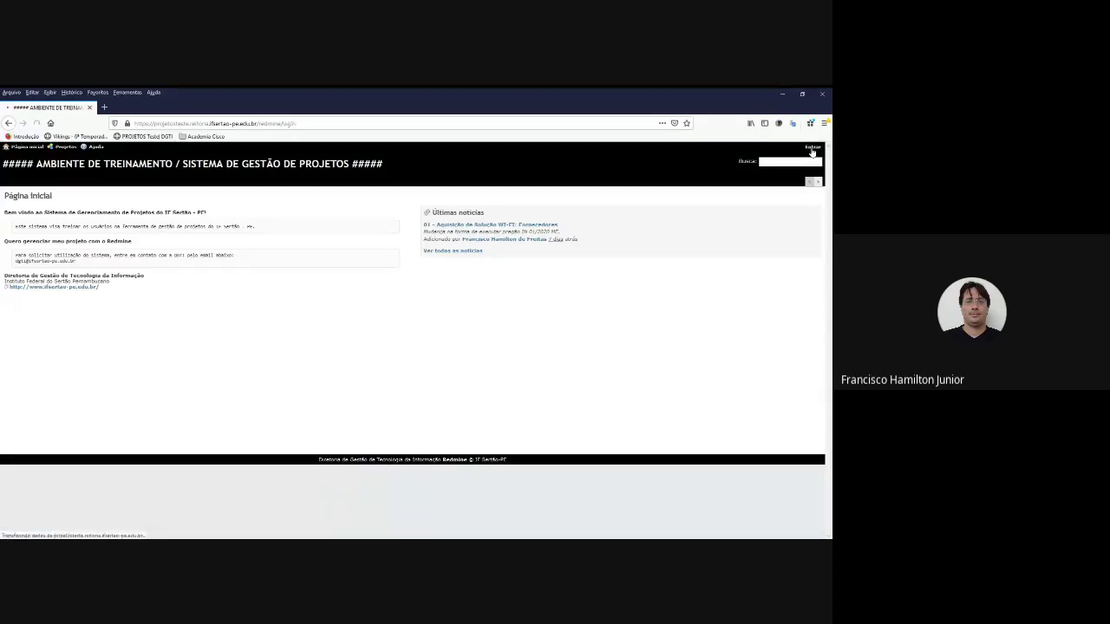
{"action": "left_click", "coordinate": [431, 226]}
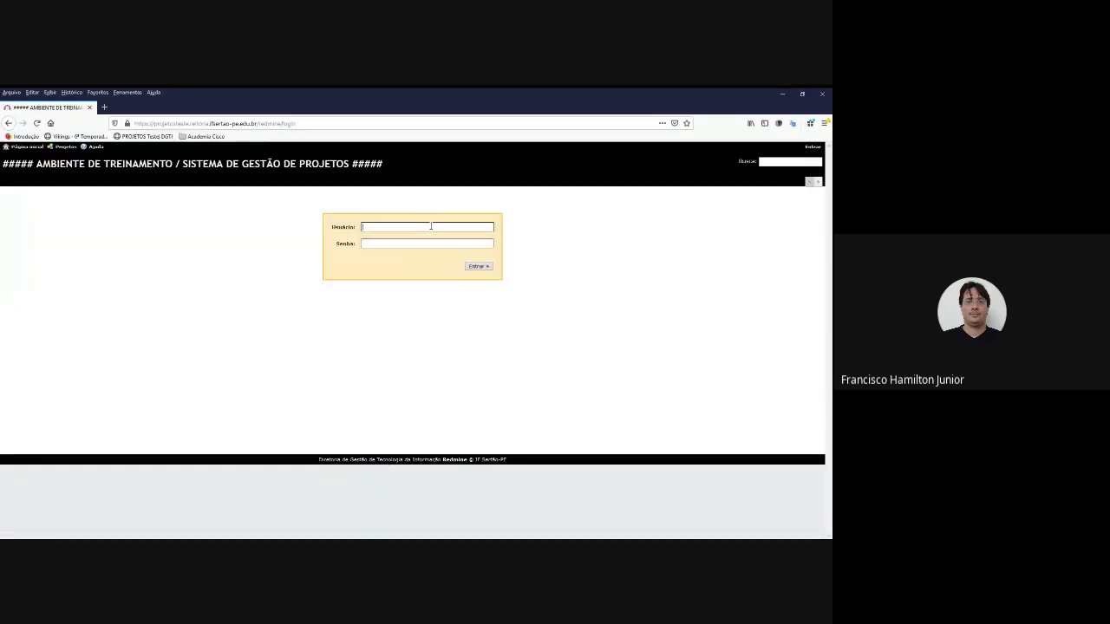
{"action": "type", "text": "1788810"}
{"action": "key", "text": "Tab"}
{"action": "type", "text": "••••••••"}
{"action": "key", "text": "Return"}
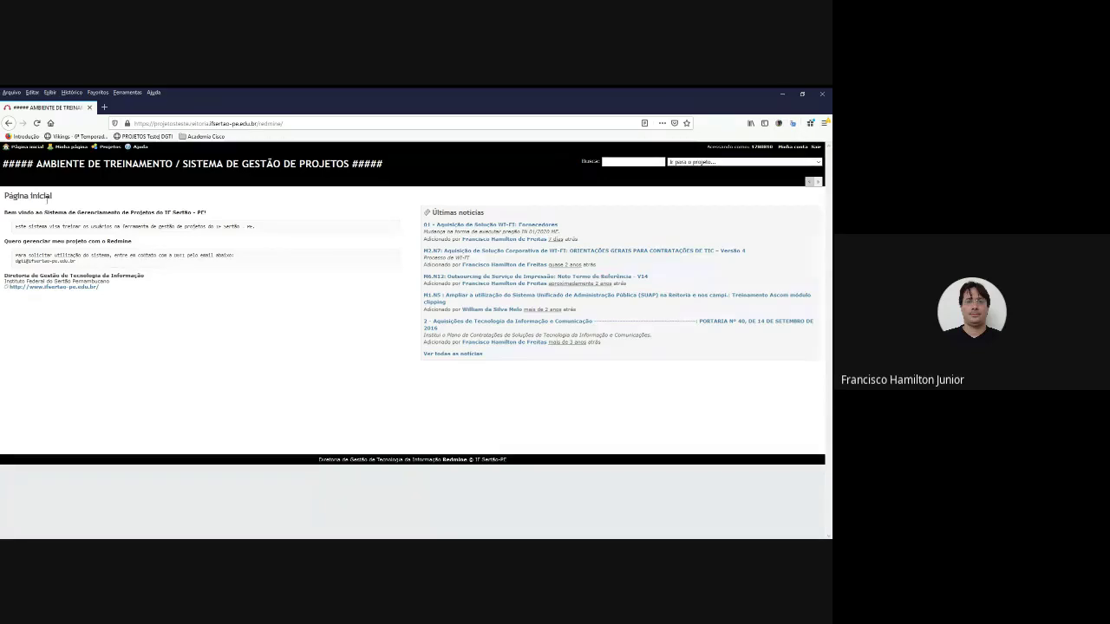
Step: Look over the assigned tasks on Minha página, then open the Projetos tree
{"action": "left_click", "coordinate": [71, 146]}
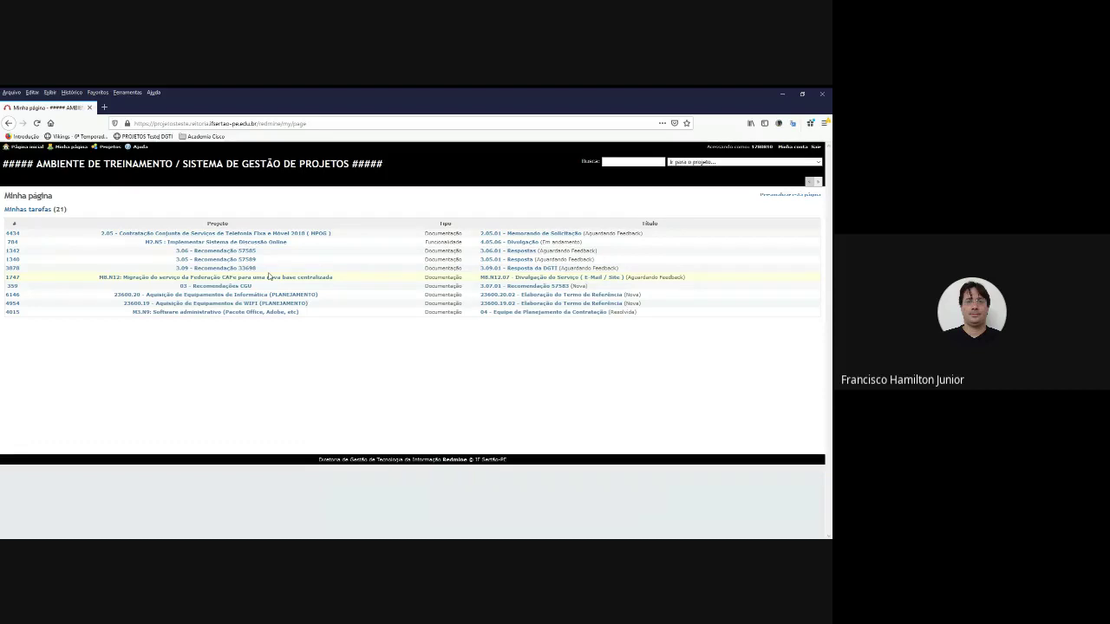
{"action": "left_click", "coordinate": [110, 146]}
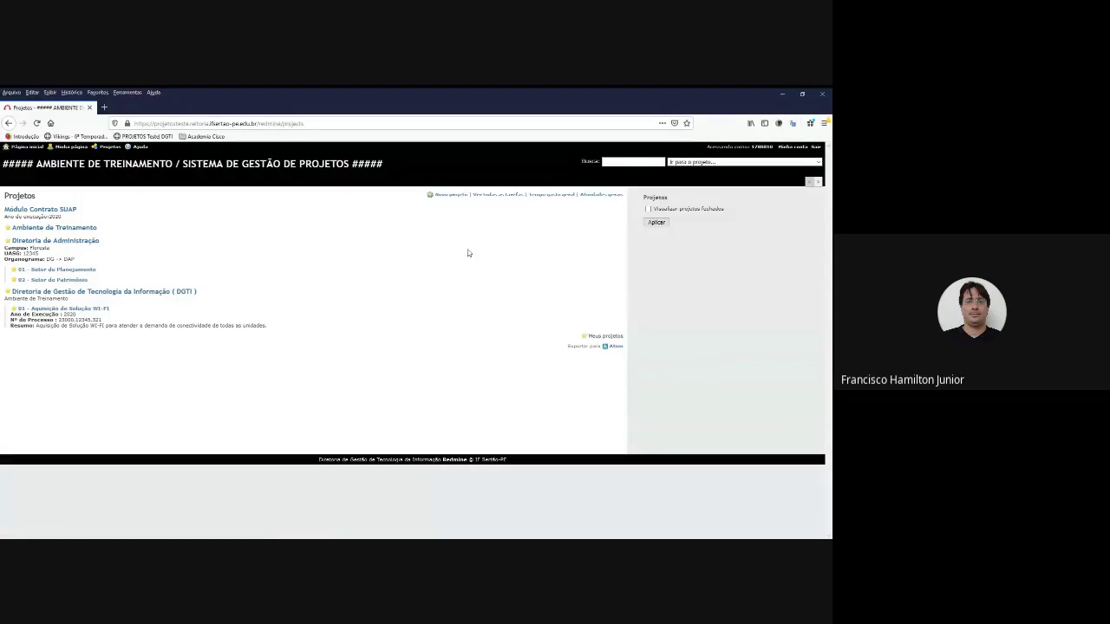
Step: Start a new project named '01 - Aquisição de Computadores Corporativos' with the pasted description details
{"action": "left_click", "coordinate": [455, 197]}
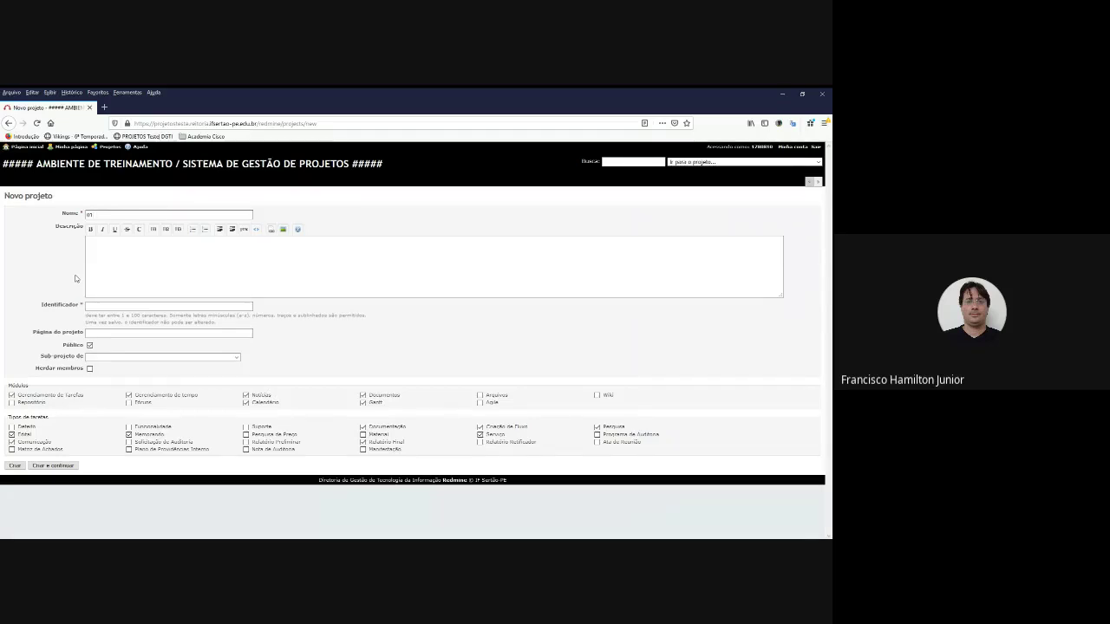
{"action": "type", "text": "in"}
{"action": "key", "text": "alt+Tab"}
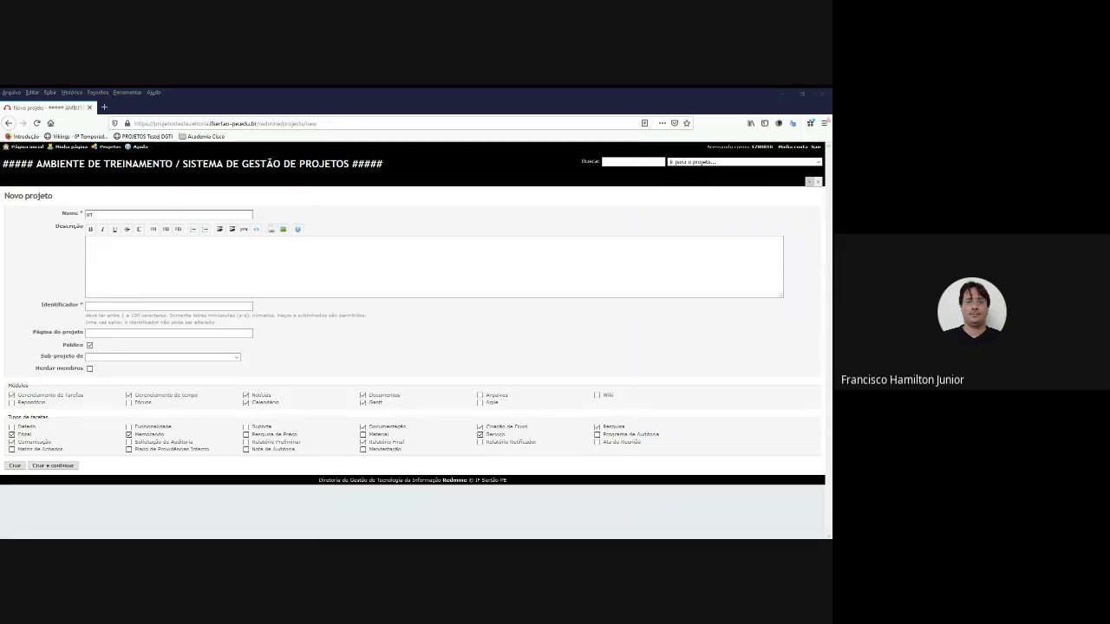
{"action": "left_click", "coordinate": [165, 213]}
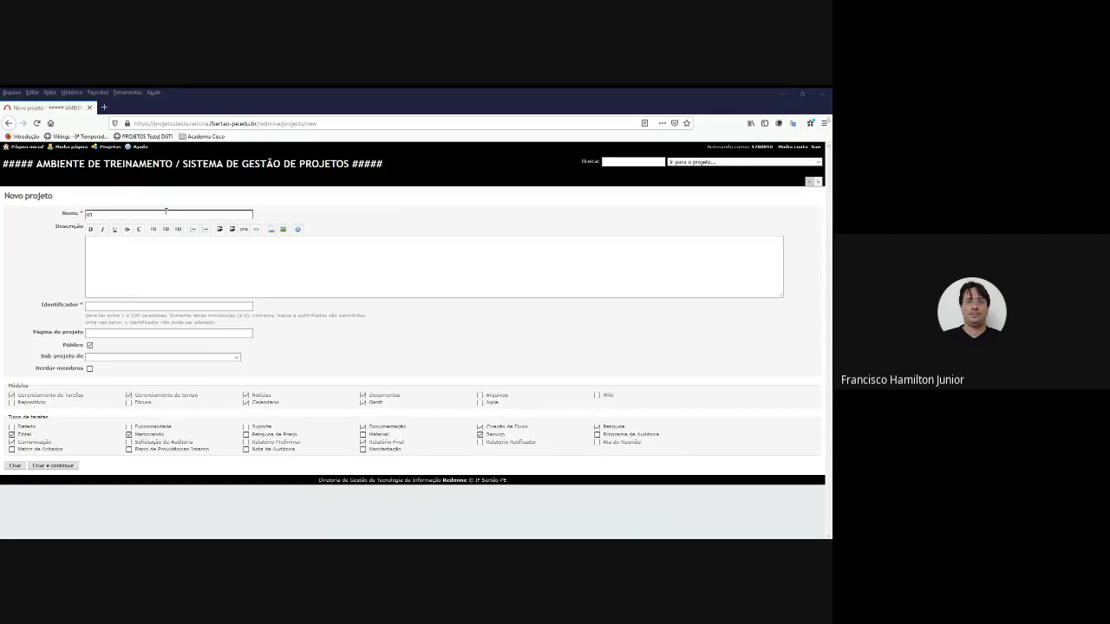
{"action": "type", "text": "- Aquisição de Computadores Corporativos"}
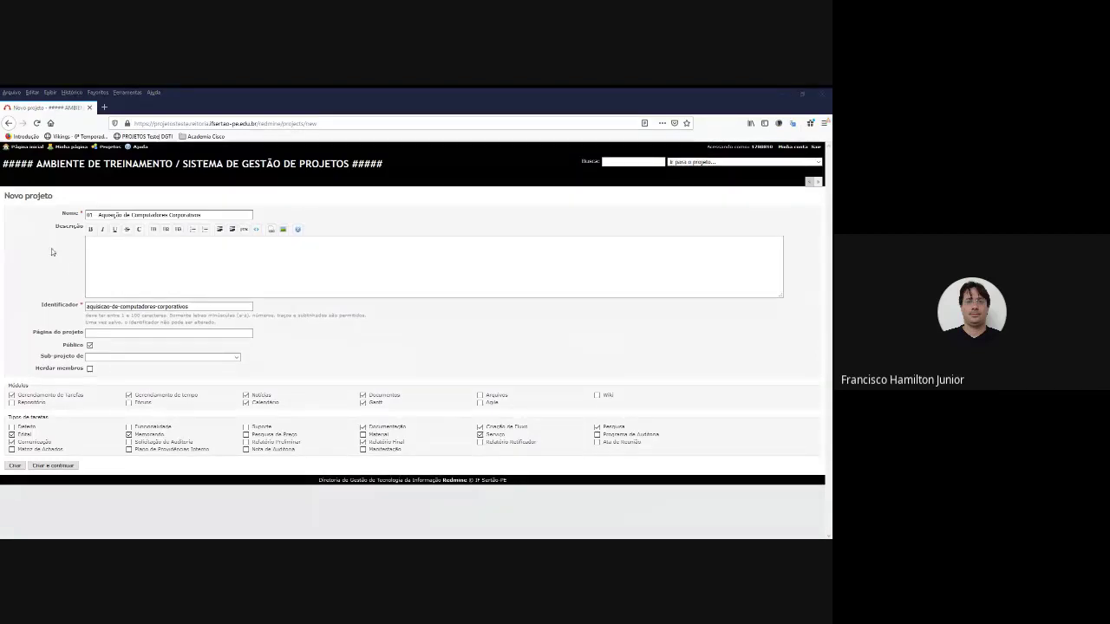
{"action": "left_click", "coordinate": [147, 267]}
{"action": "type", "text": "*Ano de Execução:* 2020 *Nº do Processo:* 123.456.789 *UASG:* 15521 *Unidade:* Floresta"}
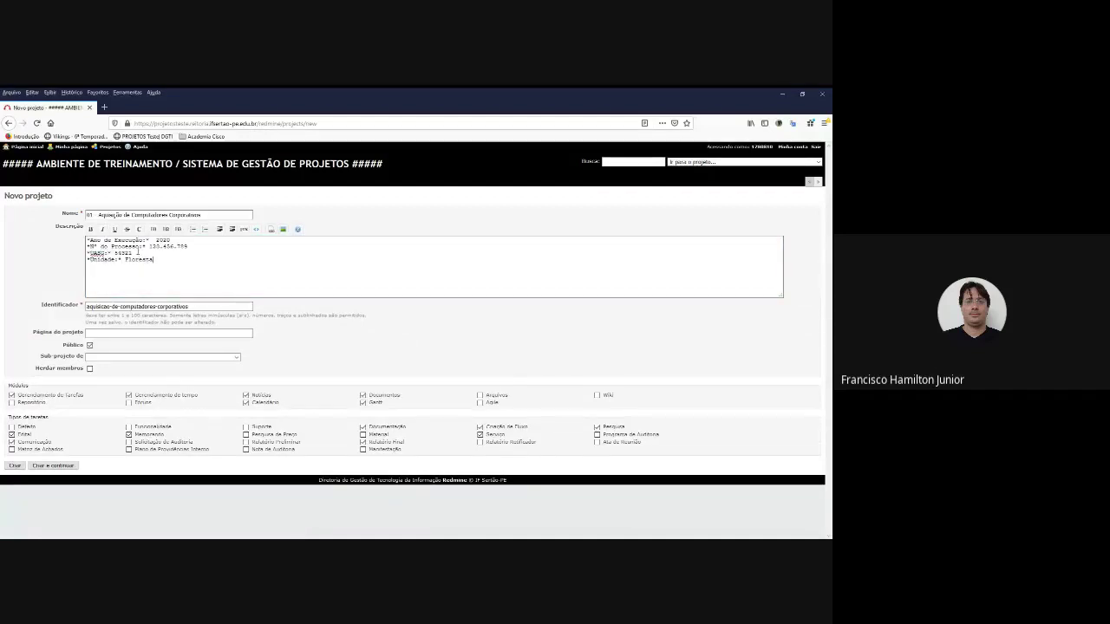
{"action": "left_click", "coordinate": [255, 316]}
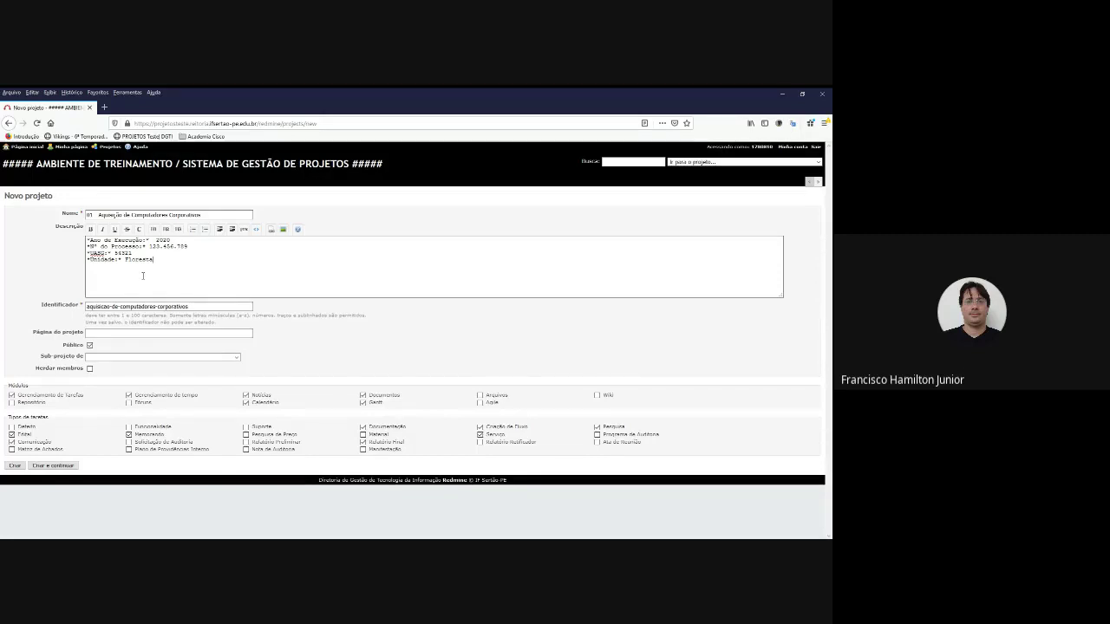
Step: Check the generated identifier and clear stray text from the site search box
{"action": "left_click", "coordinate": [199, 307]}
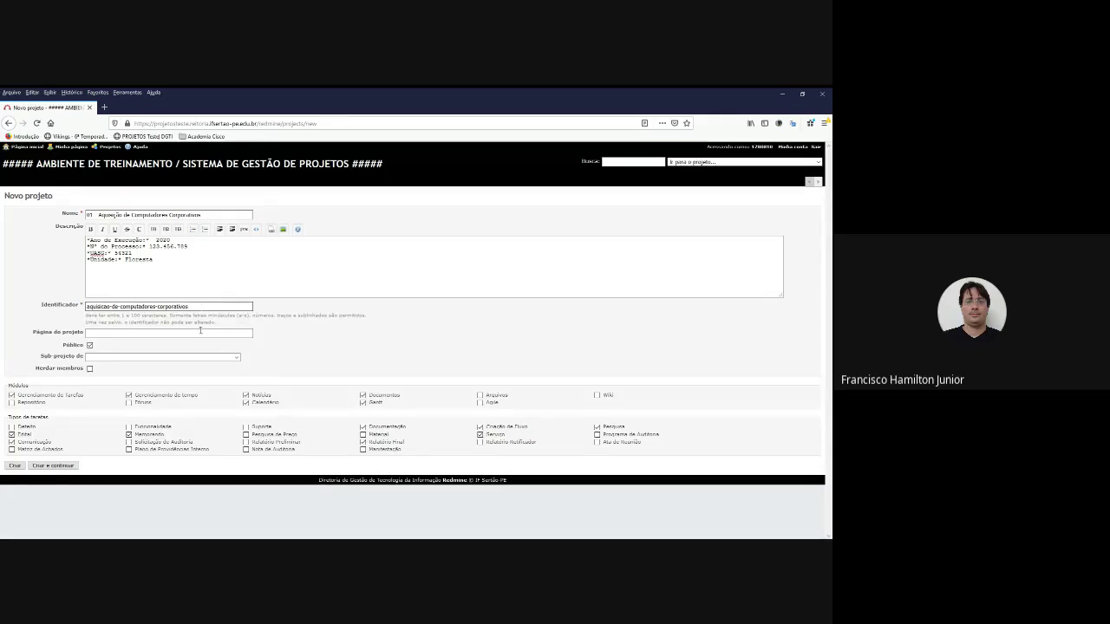
{"action": "left_click", "coordinate": [634, 161]}
{"action": "type", "text": "mf"}
{"action": "key", "text": "BackSpace"}
{"action": "key", "text": "BackSpace"}
{"action": "key", "text": "BackSpace"}
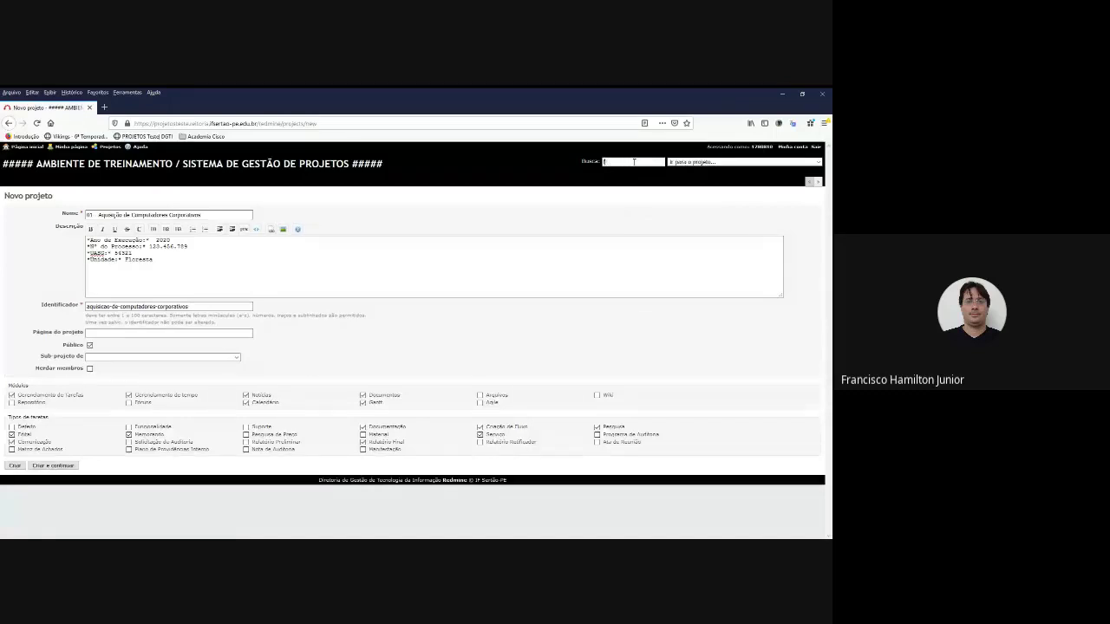
{"action": "key", "text": "BackSpace"}
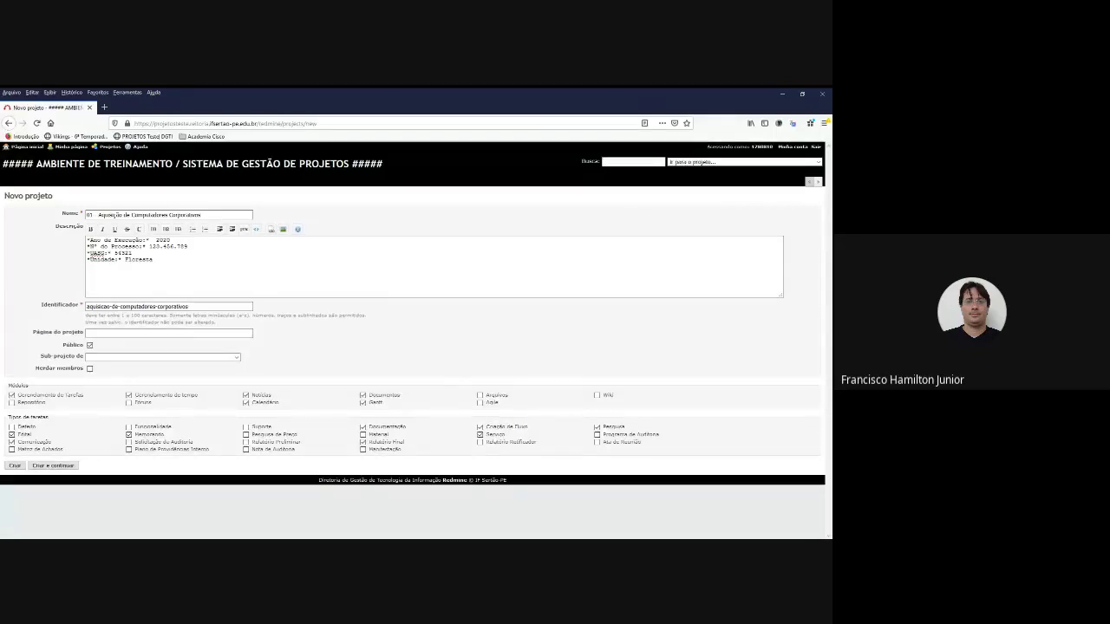
{"action": "left_click", "coordinate": [123, 334]}
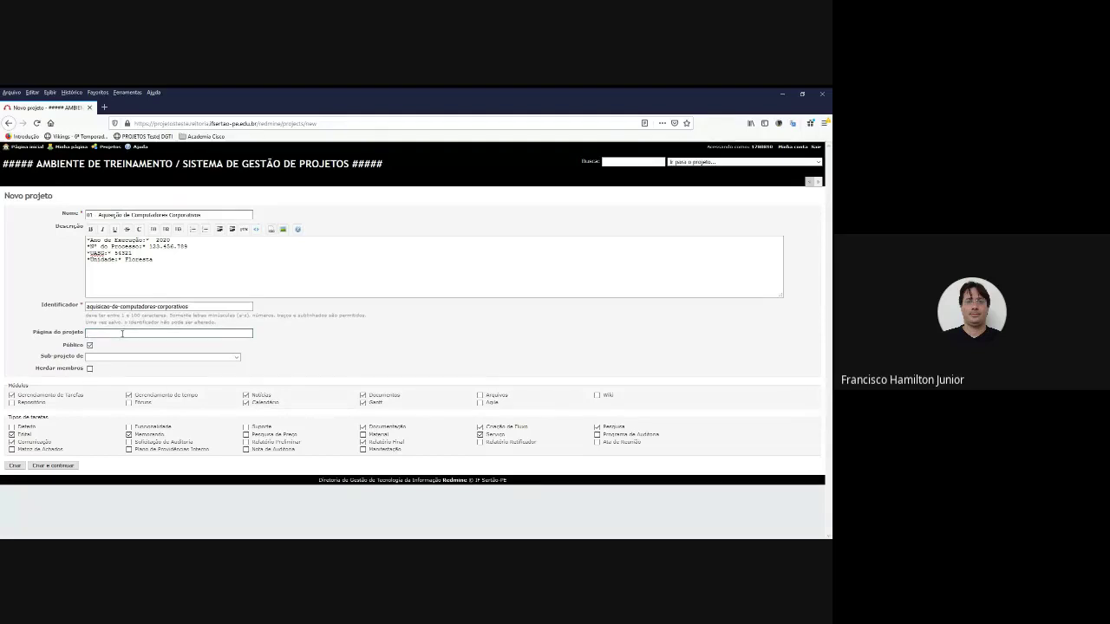
{"action": "type", "text": "www.ifsertao-pe.ed"}
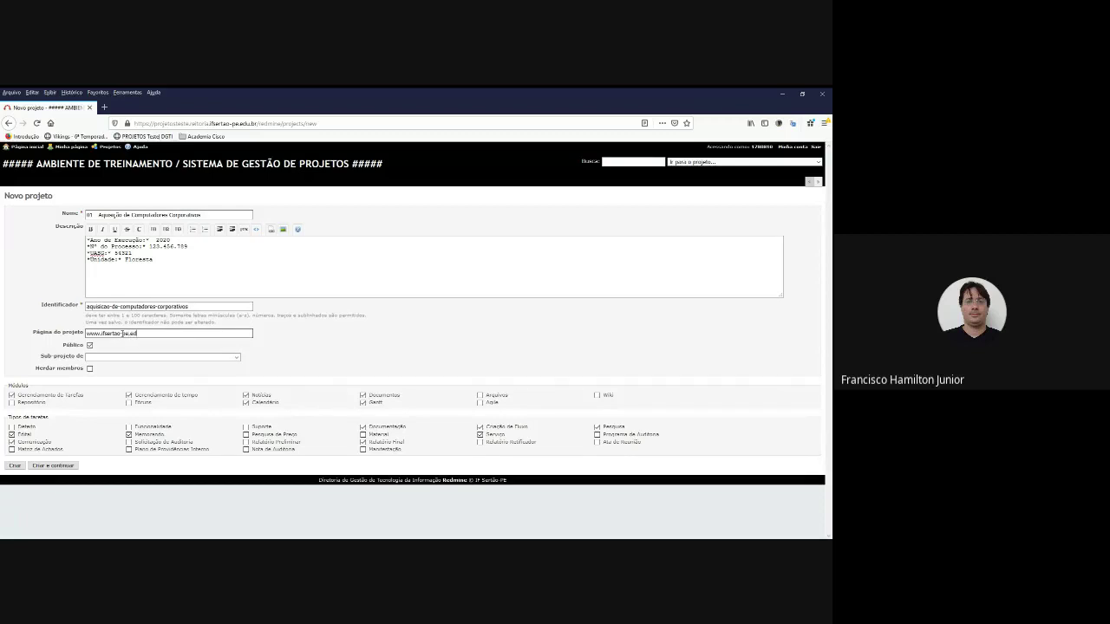
{"action": "type", "text": "u.br/processos"}
{"action": "left_click", "coordinate": [90, 345]}
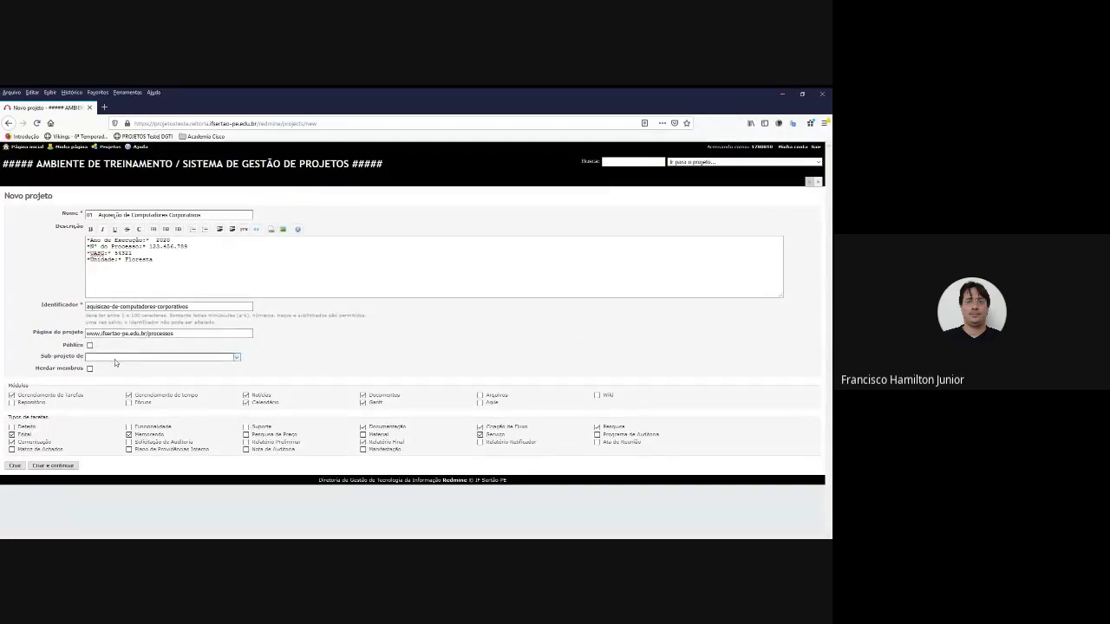
{"action": "left_click", "coordinate": [114, 359]}
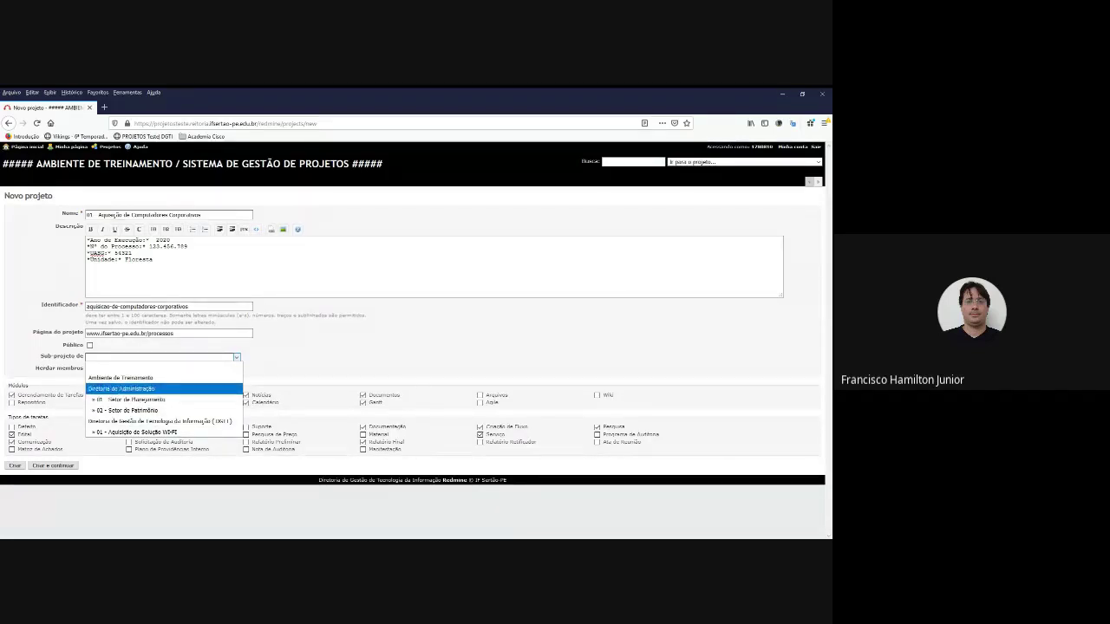
{"action": "left_click", "coordinate": [230, 359]}
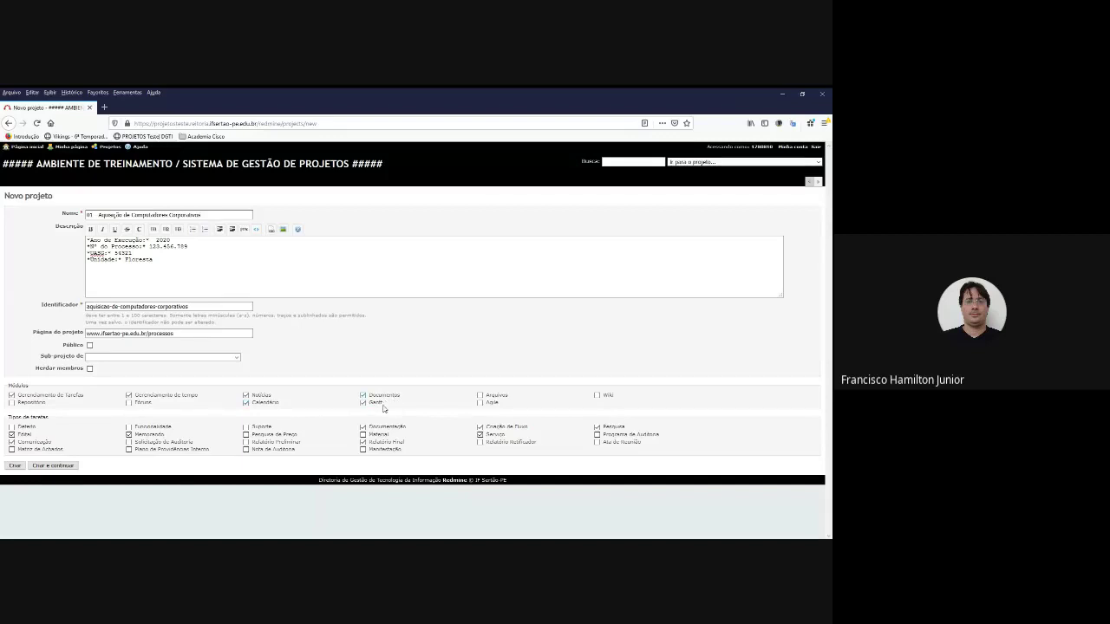
Step: Enable the Arquivos and Wiki modules for the project
{"action": "left_click", "coordinate": [497, 395]}
{"action": "left_click", "coordinate": [609, 397]}
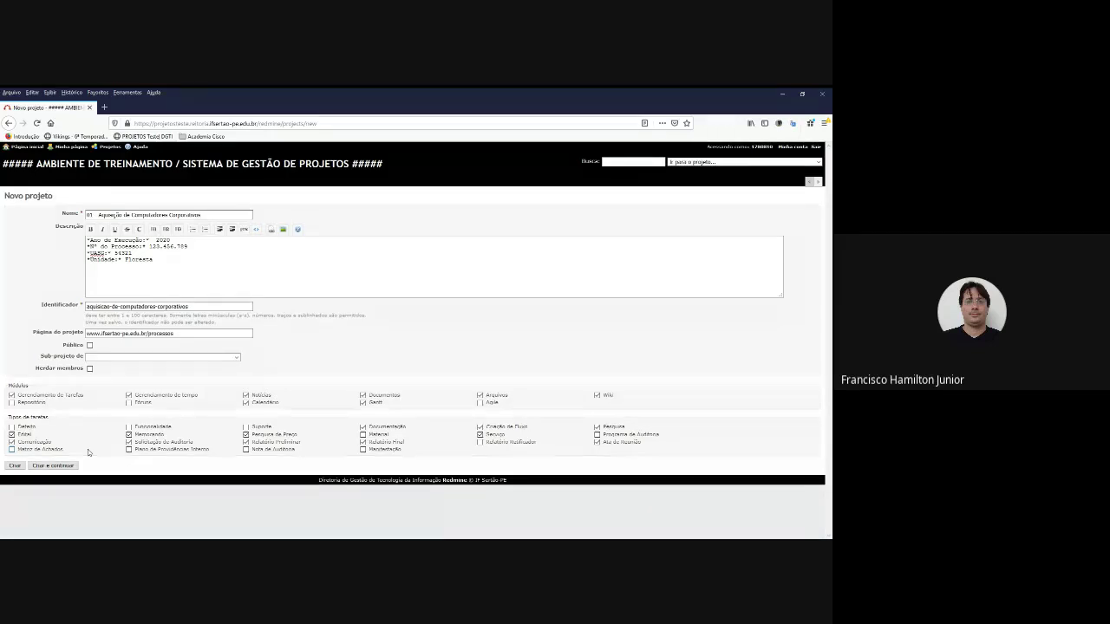
Step: Create the project with identifier shortened to aquisicao-de-computadores, then return to Projetos
{"action": "left_click", "coordinate": [16, 467]}
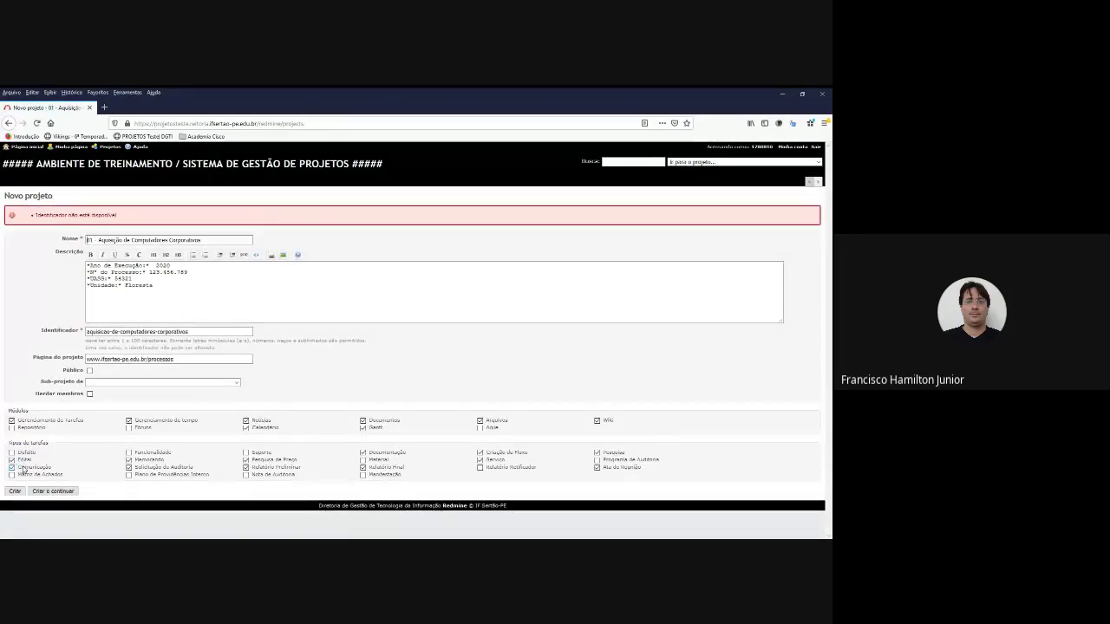
{"action": "left_click", "coordinate": [206, 330]}
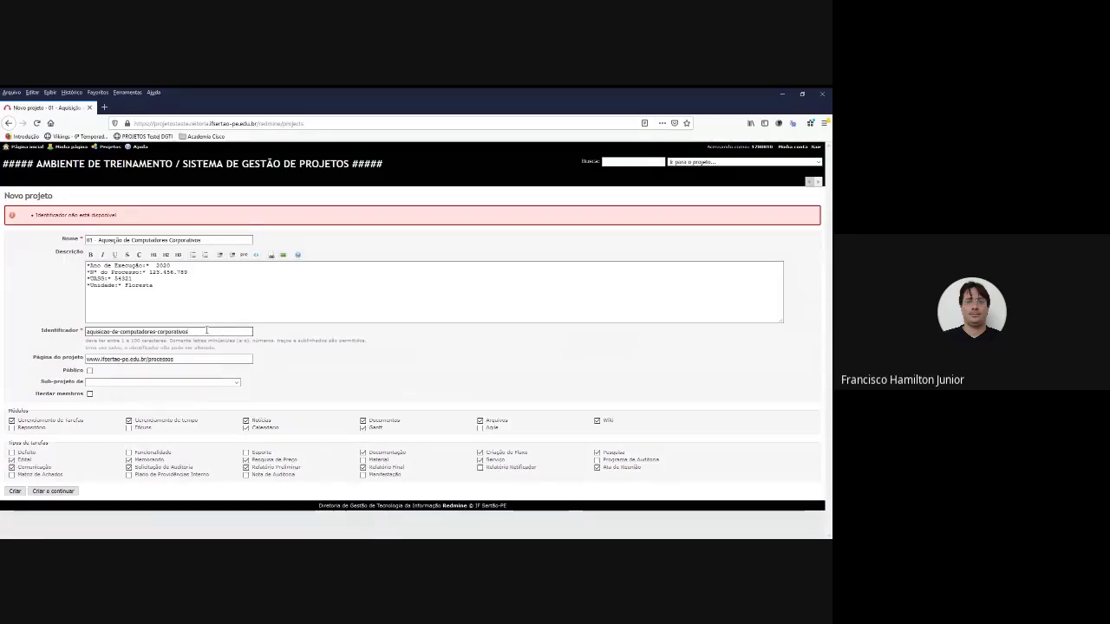
{"action": "key", "text": "BackSpace"}
{"action": "key", "text": "BackSpace"}
{"action": "key", "text": "BackSpace"}
{"action": "key", "text": "BackSpace"}
{"action": "key", "text": "BackSpace"}
{"action": "key", "text": "BackSpace"}
{"action": "key", "text": "BackSpace"}
{"action": "key", "text": "BackSpace"}
{"action": "key", "text": "BackSpace"}
{"action": "key", "text": "BackSpace"}
{"action": "key", "text": "BackSpace"}
{"action": "key", "text": "BackSpace"}
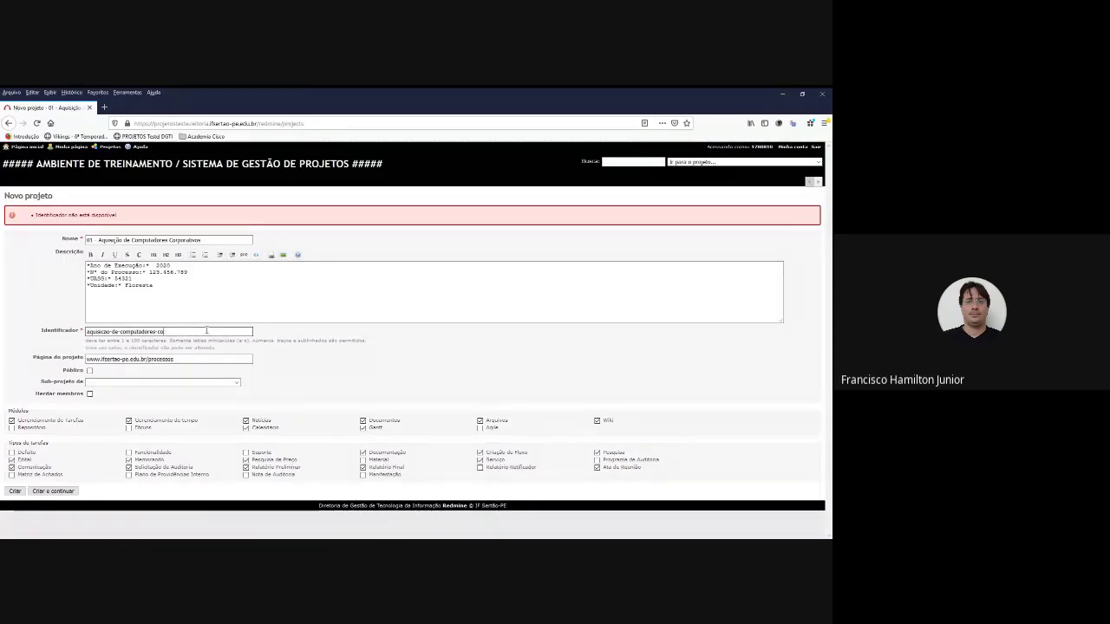
{"action": "key", "text": "BackSpace"}
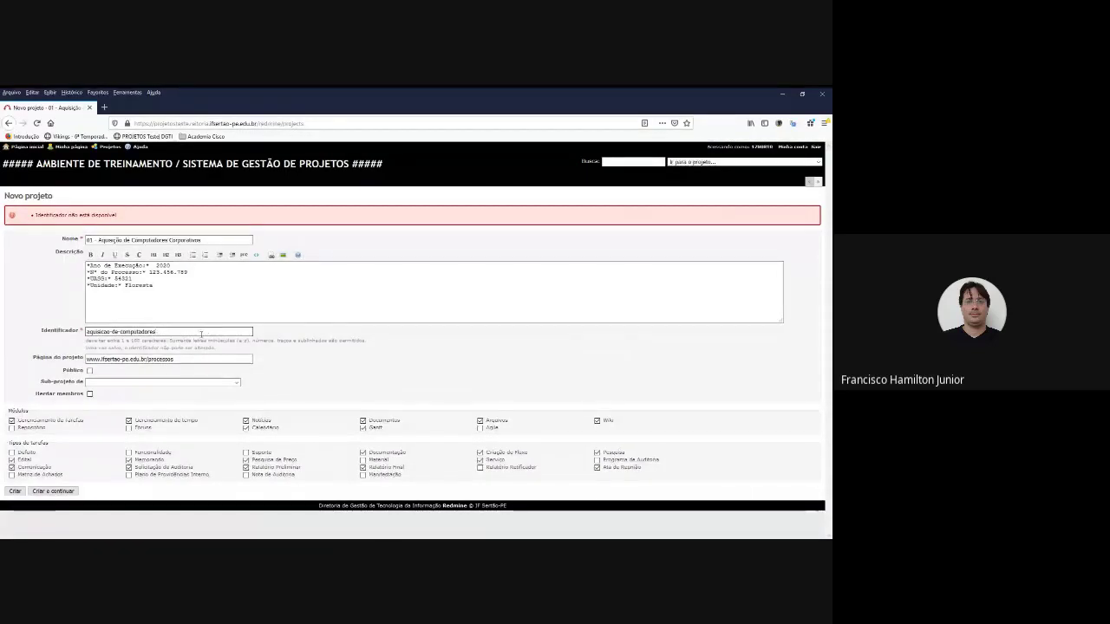
{"action": "left_click", "coordinate": [17, 491]}
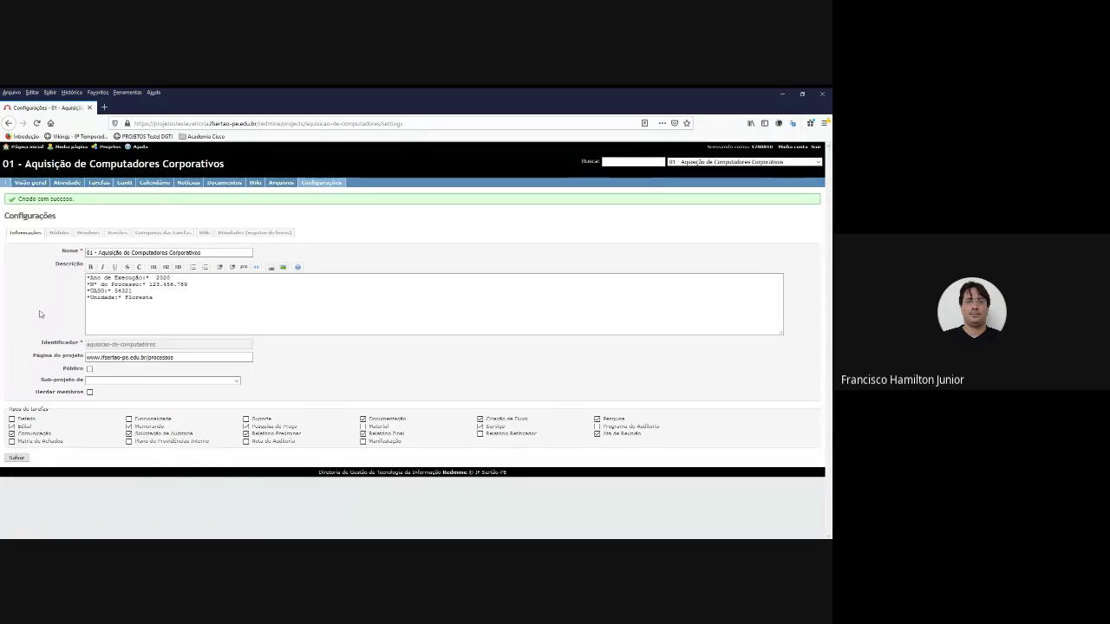
{"action": "left_click", "coordinate": [106, 147]}
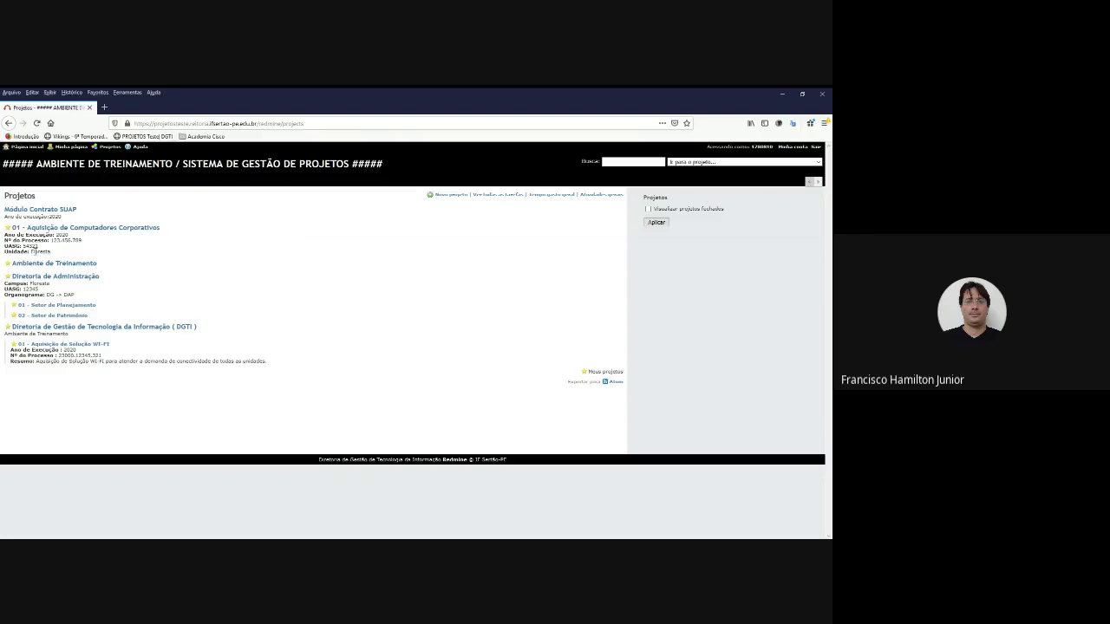
Step: Open the 01 - Aquisição de Computadores Corporativos overview and its Configurações tab
{"action": "left_click", "coordinate": [137, 231]}
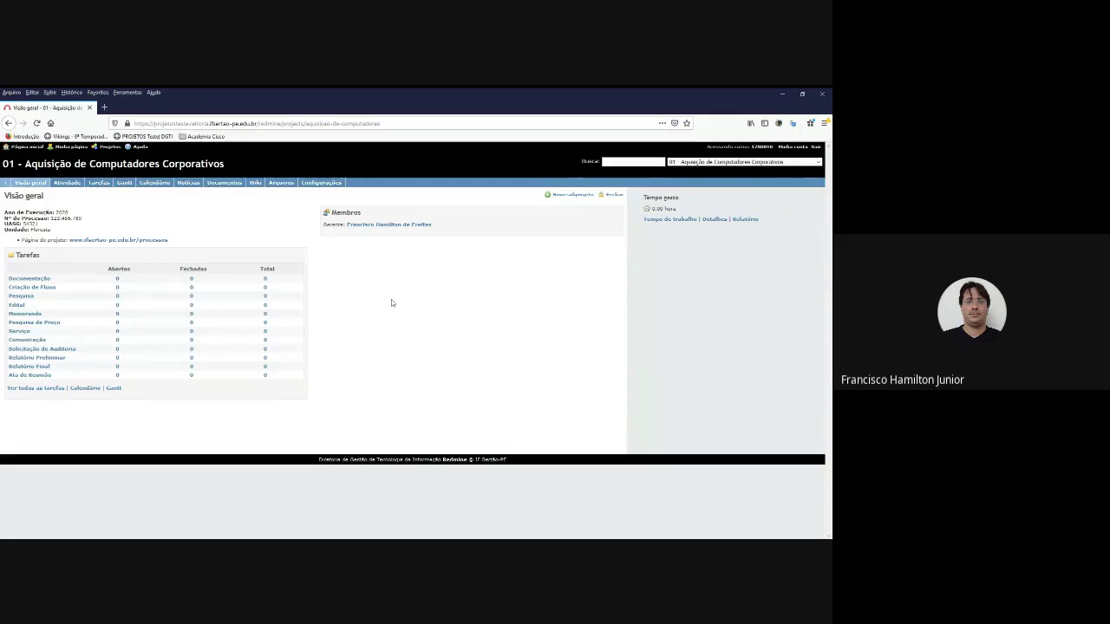
{"action": "left_click", "coordinate": [327, 185]}
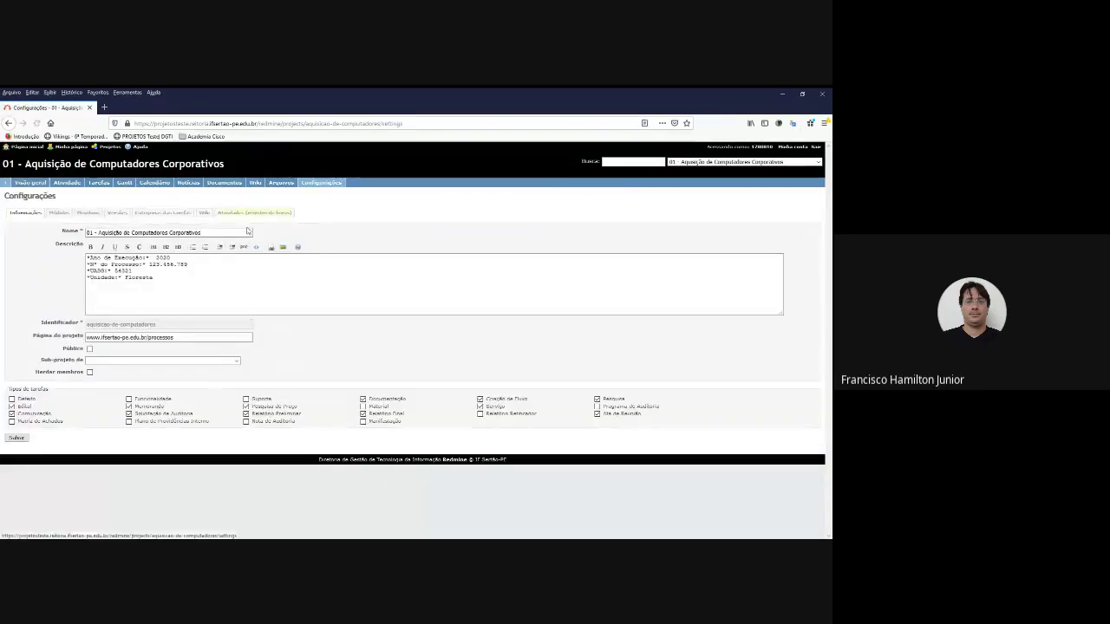
Step: In Membros, add the first user with the Participante_PROAD role
{"action": "left_click", "coordinate": [88, 213]}
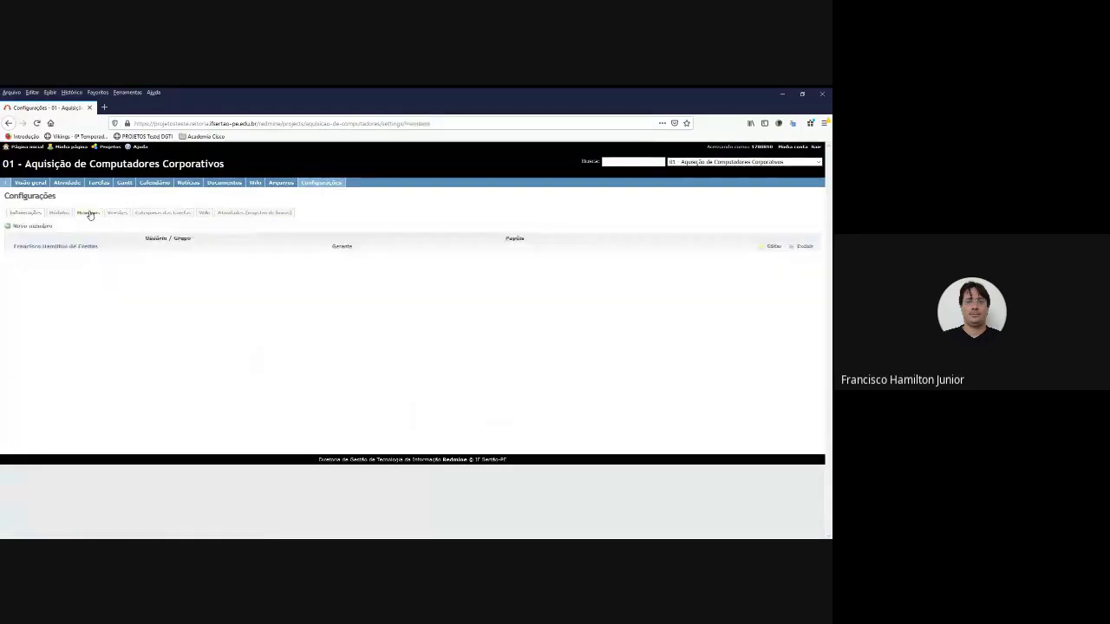
{"action": "left_click", "coordinate": [33, 225]}
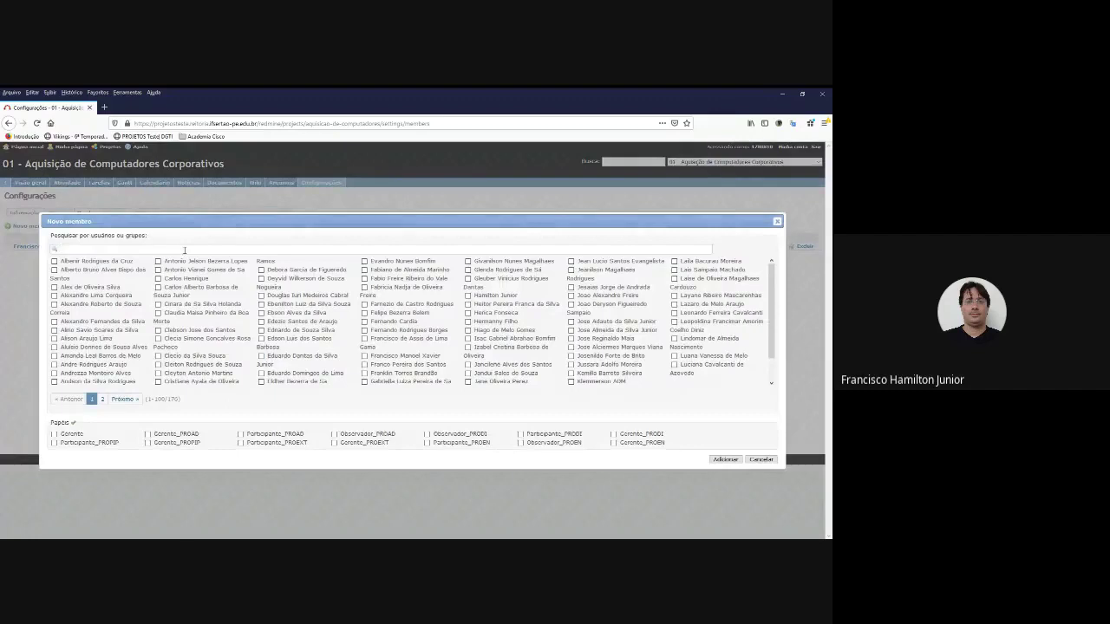
{"action": "type", "text": "jean"}
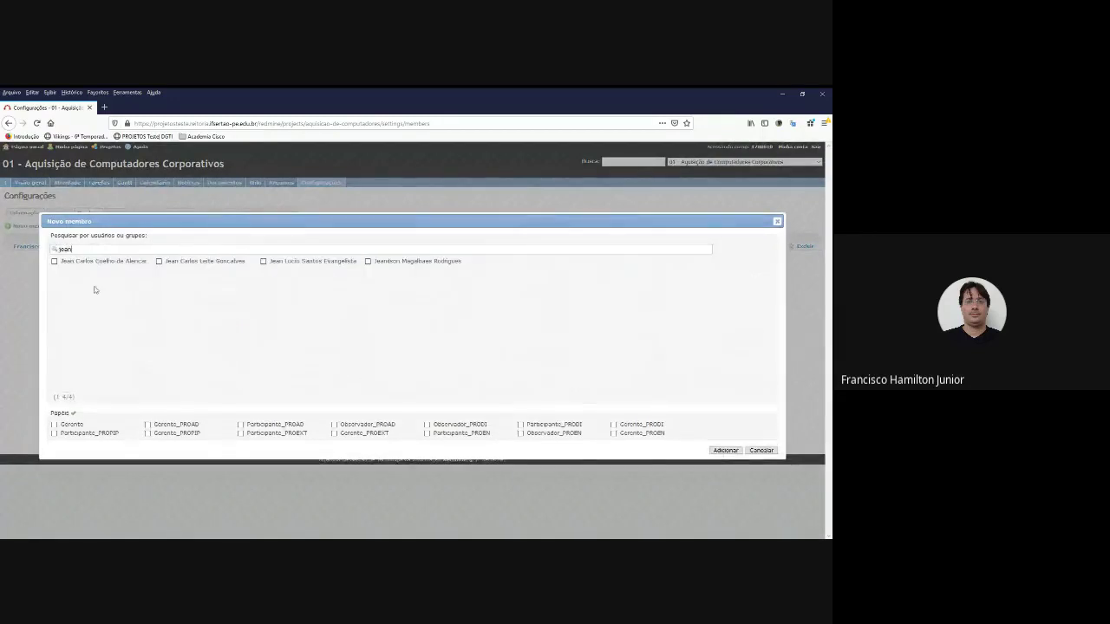
{"action": "left_click", "coordinate": [54, 262]}
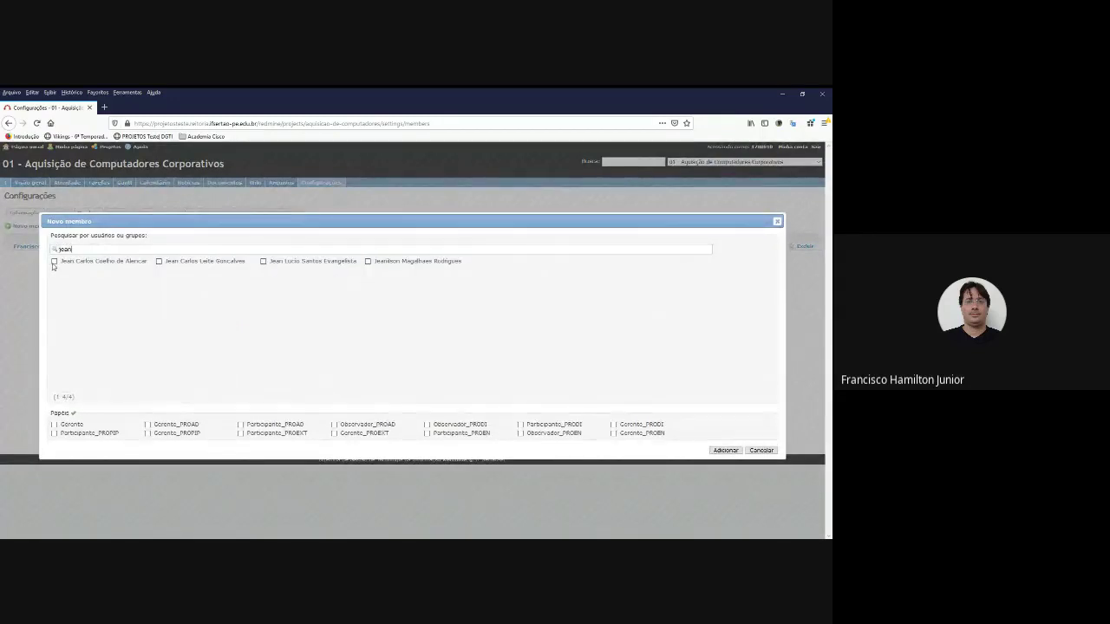
{"action": "left_click", "coordinate": [240, 425]}
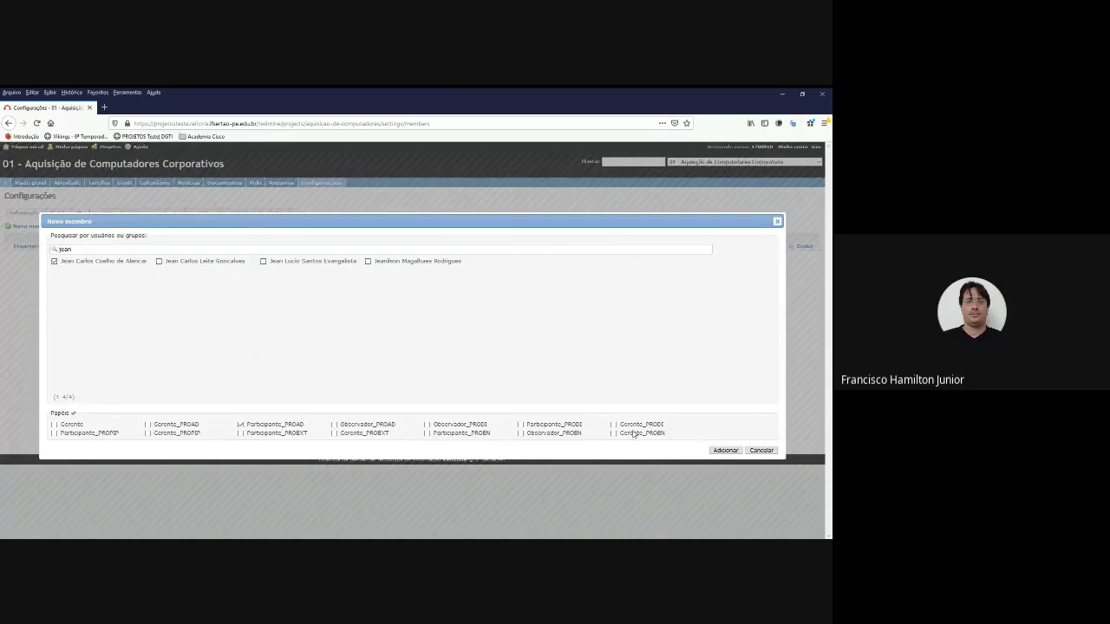
{"action": "left_click", "coordinate": [725, 450]}
Step: Add two more users as Participante_PROAD members
{"action": "left_click", "coordinate": [35, 226]}
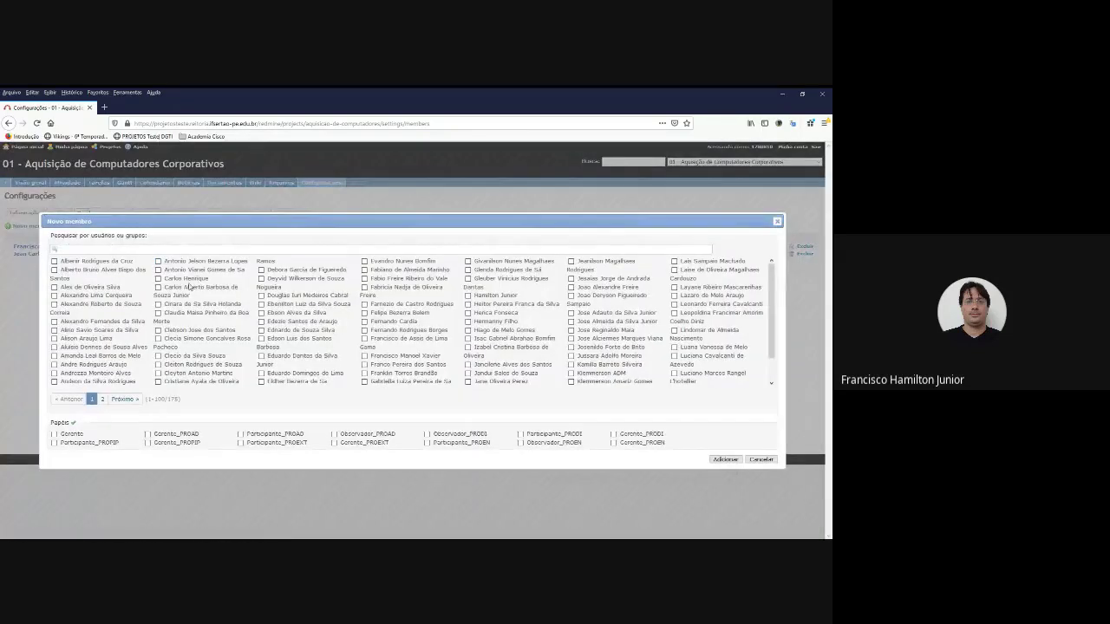
{"action": "type", "text": "gerson"}
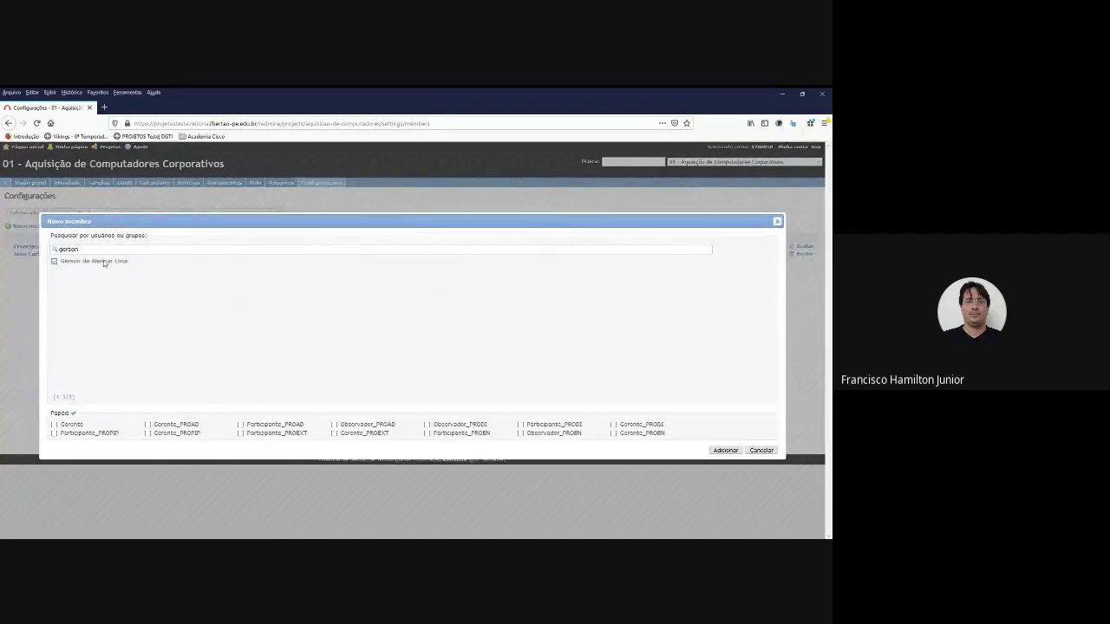
{"action": "left_click", "coordinate": [103, 263]}
{"action": "left_click", "coordinate": [274, 426]}
{"action": "left_click", "coordinate": [725, 450]}
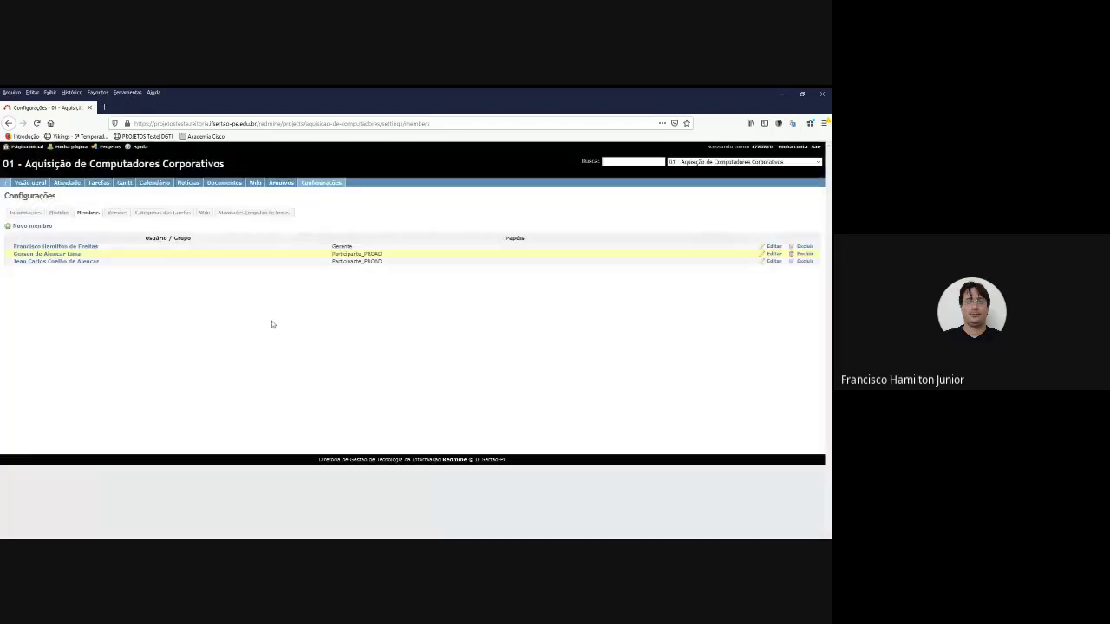
{"action": "left_click", "coordinate": [38, 226]}
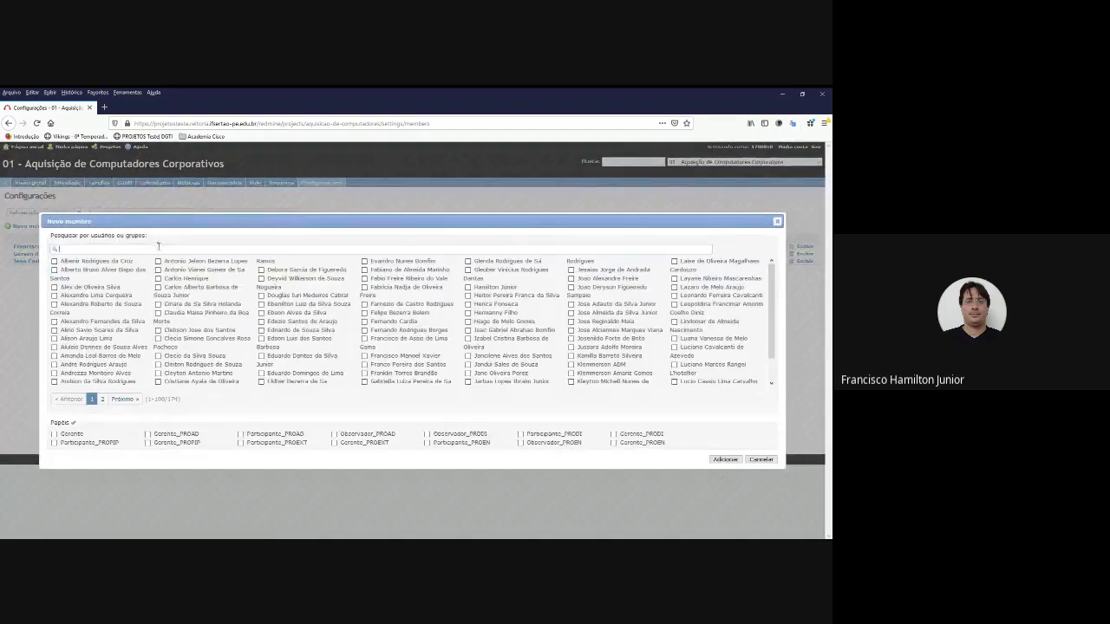
{"action": "type", "text": "fra"}
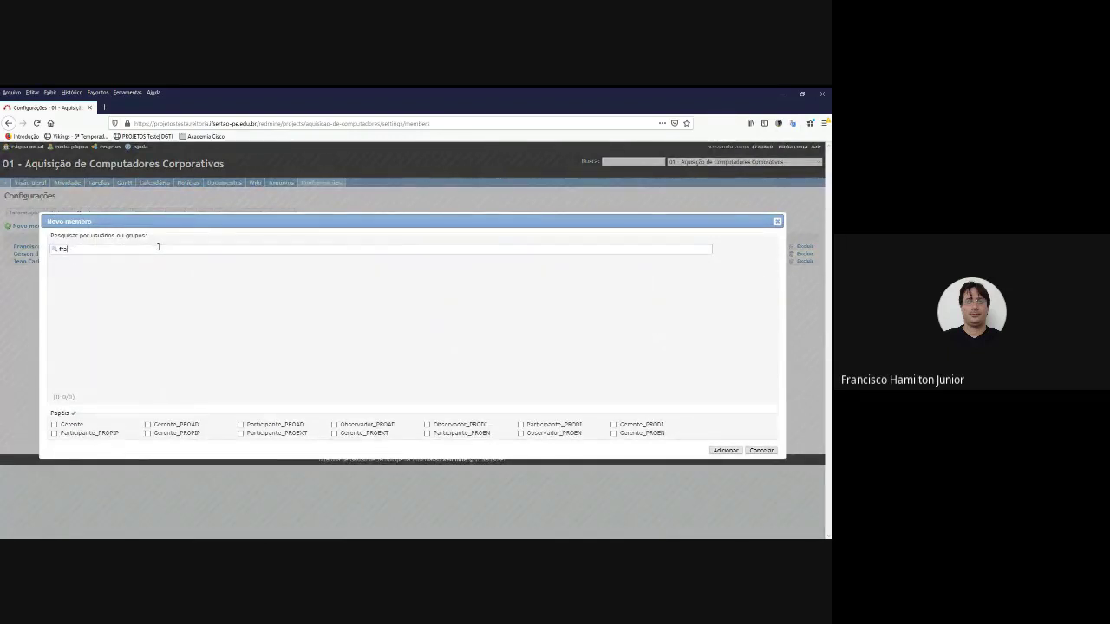
{"action": "type", "text": "nco"}
{"action": "left_click", "coordinate": [121, 261]}
{"action": "left_click", "coordinate": [269, 427]}
{"action": "left_click", "coordinate": [725, 450]}
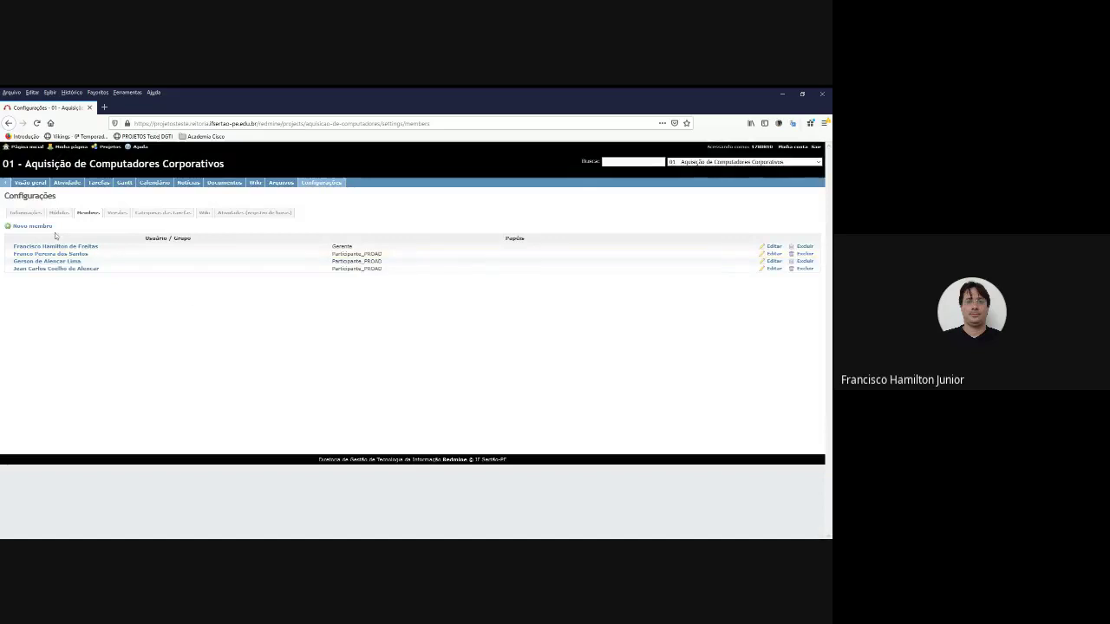
Step: Add a fourth user to the project with the Gerente role
{"action": "left_click", "coordinate": [40, 226]}
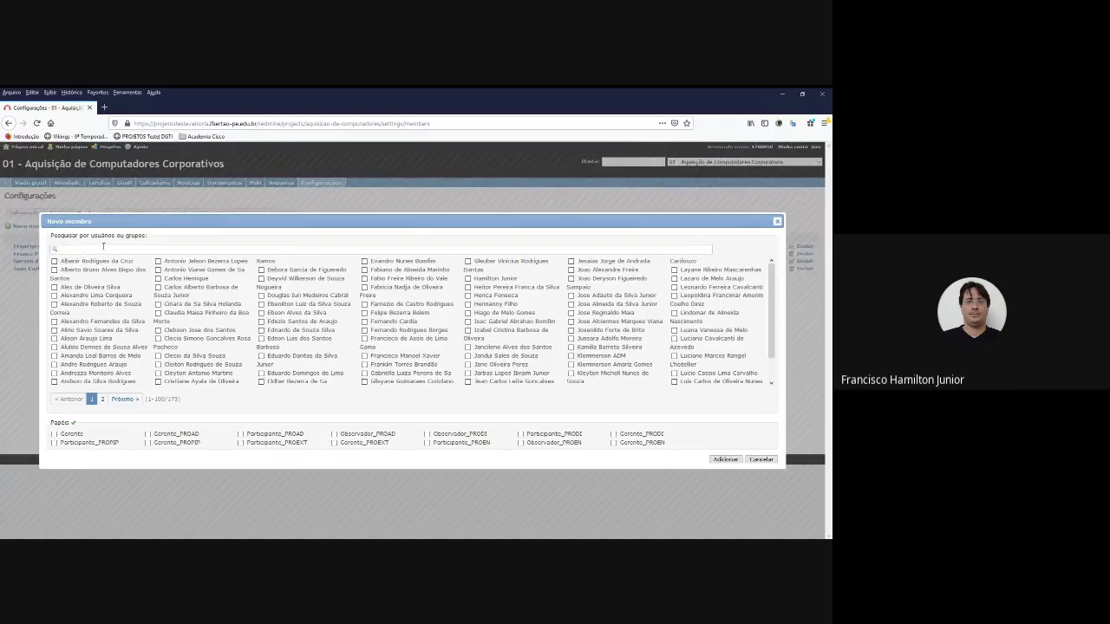
{"action": "type", "text": "eia"}
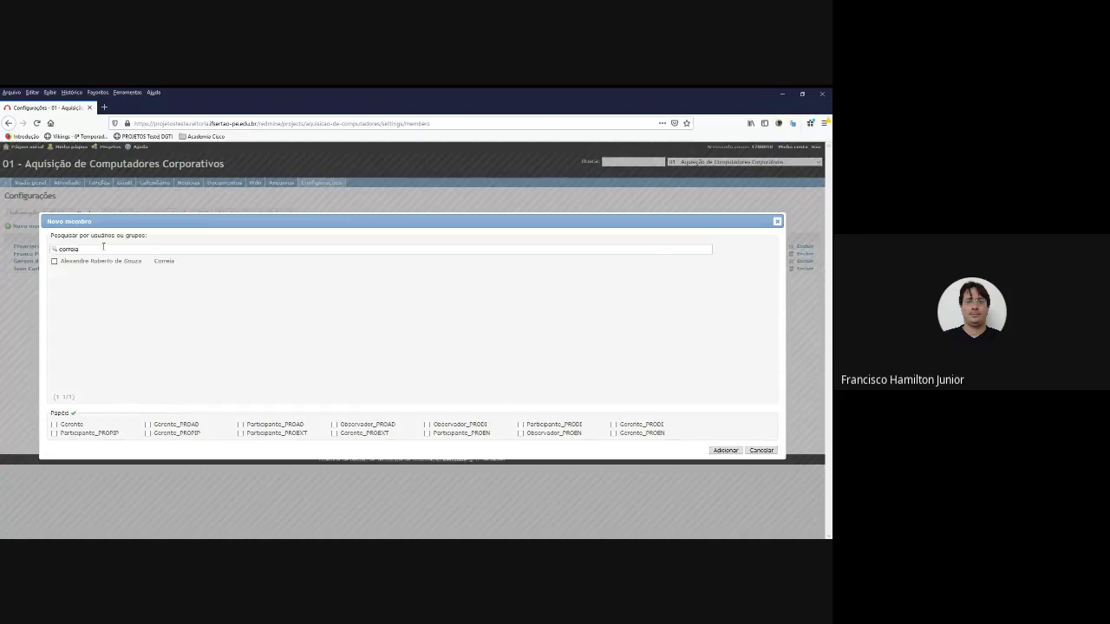
{"action": "left_click", "coordinate": [101, 263]}
{"action": "left_click", "coordinate": [73, 425]}
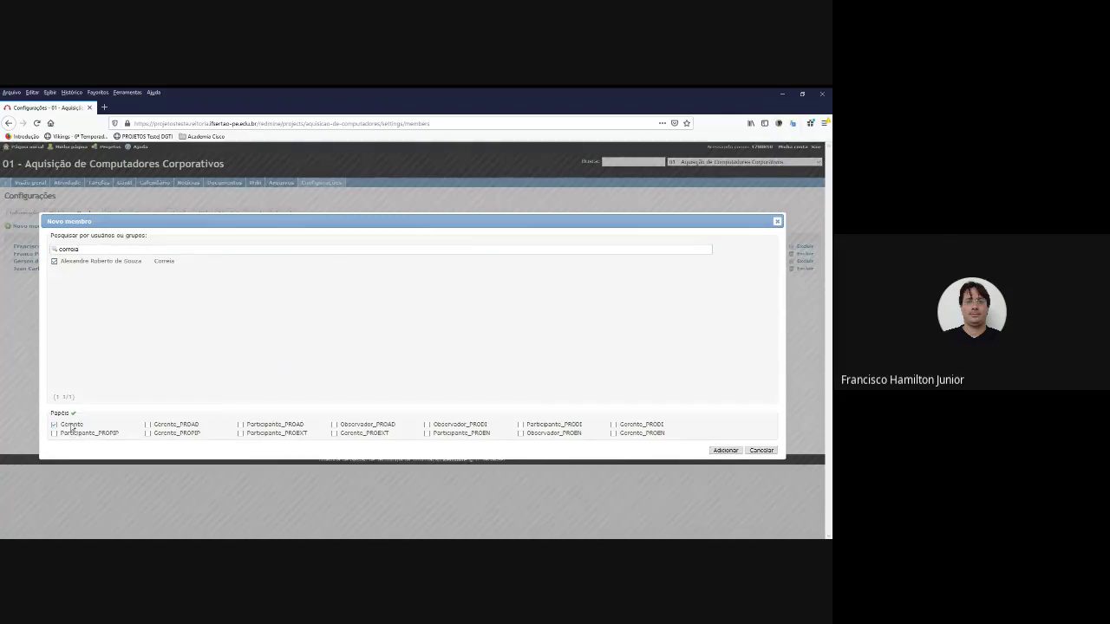
{"action": "left_click", "coordinate": [726, 451]}
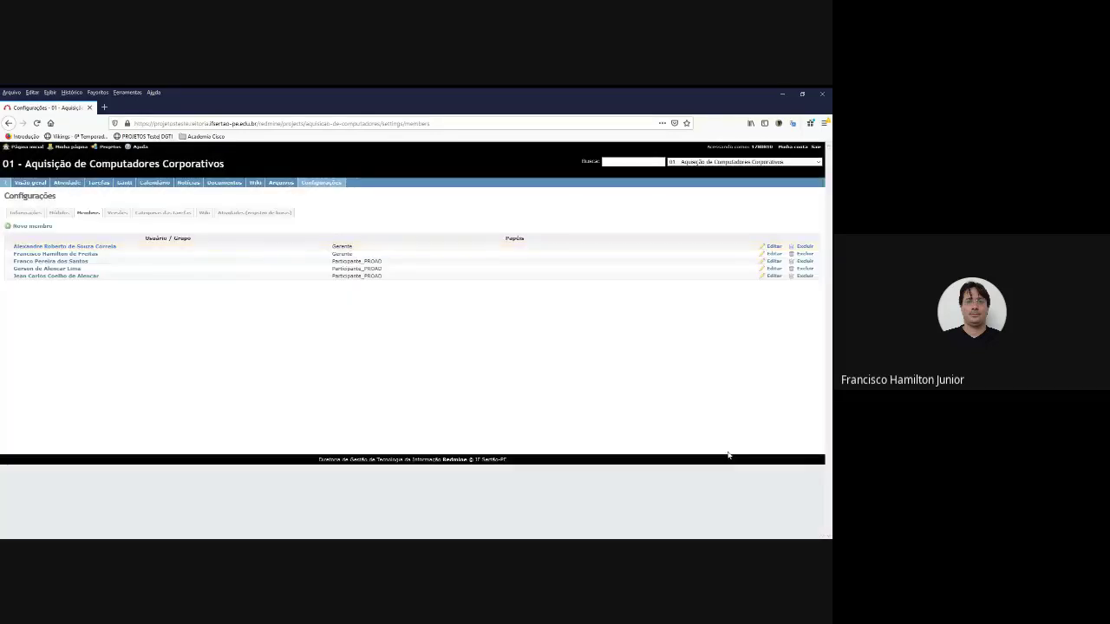
Step: Go to the project's Visão geral page on the way to its empty task list
{"action": "left_click", "coordinate": [31, 184]}
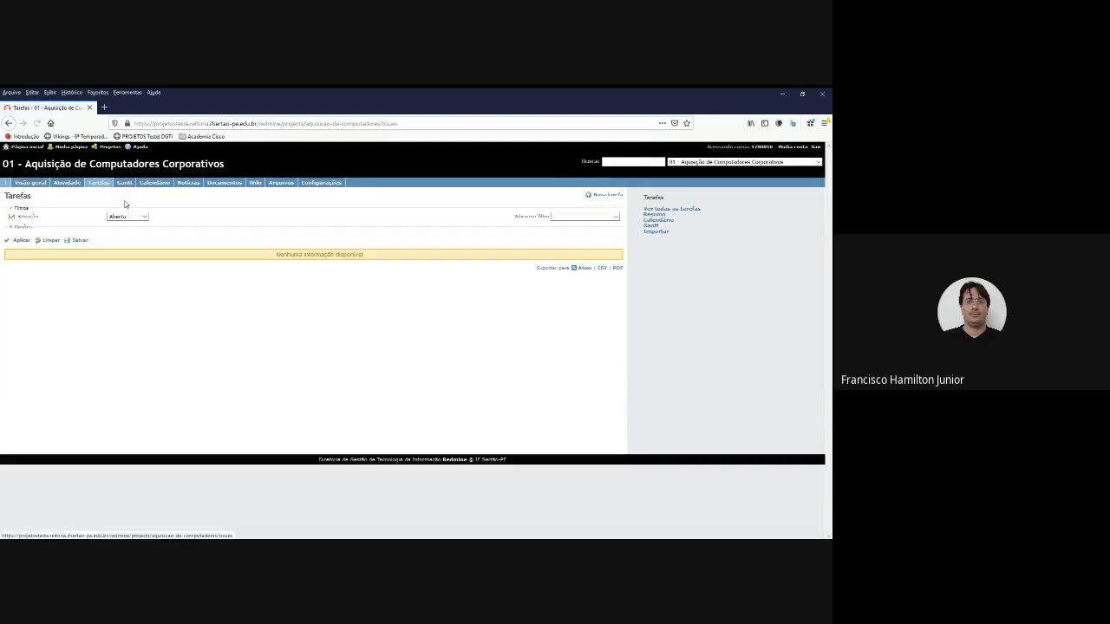
Step: Create the Documentação task '01 - Quantitativo de Computadores', leaving a blank new-task form
{"action": "left_click", "coordinate": [611, 198]}
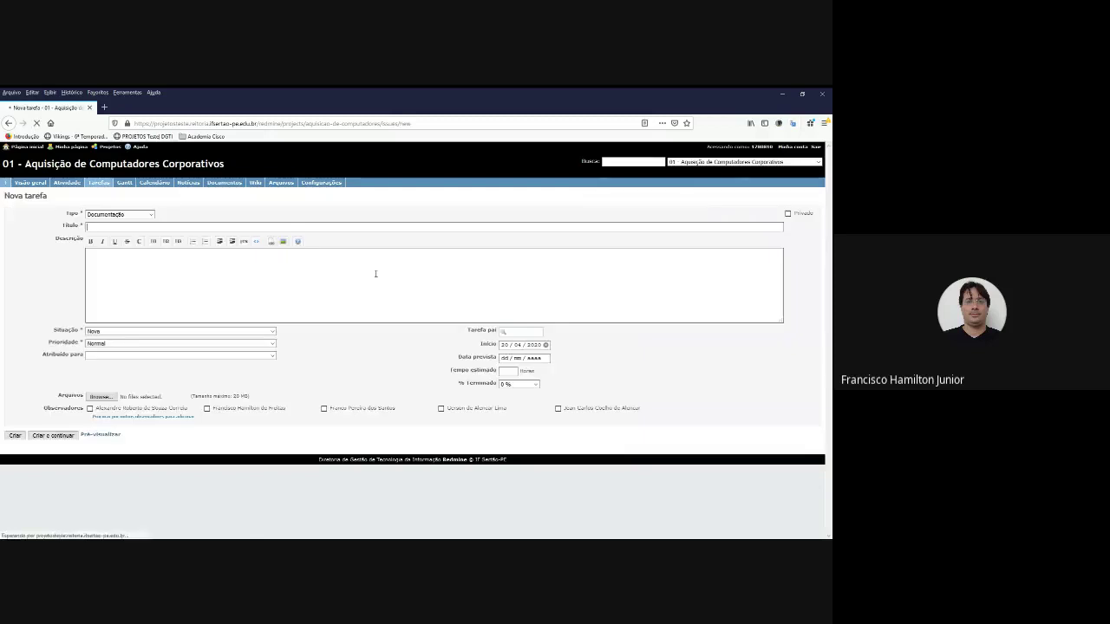
{"action": "left_click", "coordinate": [174, 303]}
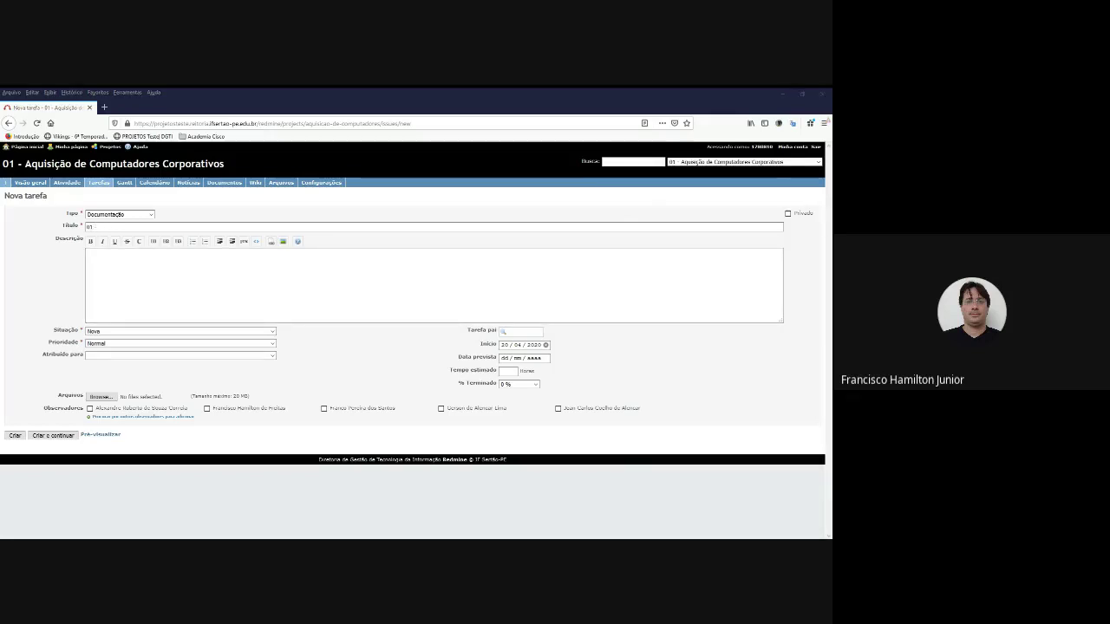
{"action": "left_click", "coordinate": [152, 228]}
{"action": "type", "text": "- Quantitativo de Computadores"}
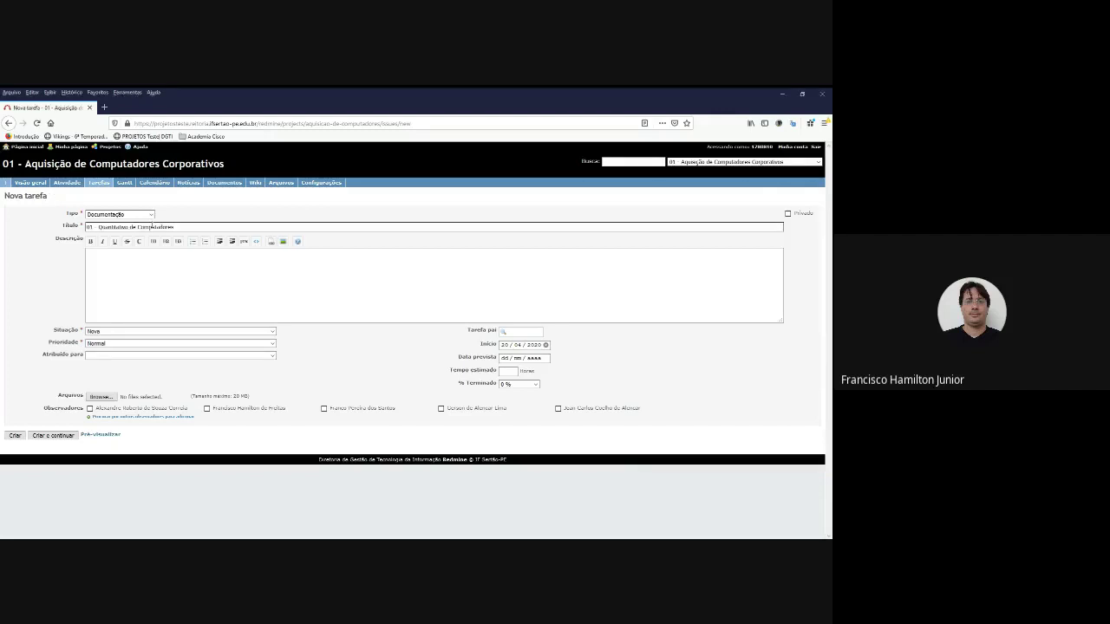
{"action": "left_click", "coordinate": [52, 437]}
{"action": "left_click", "coordinate": [51, 436]}
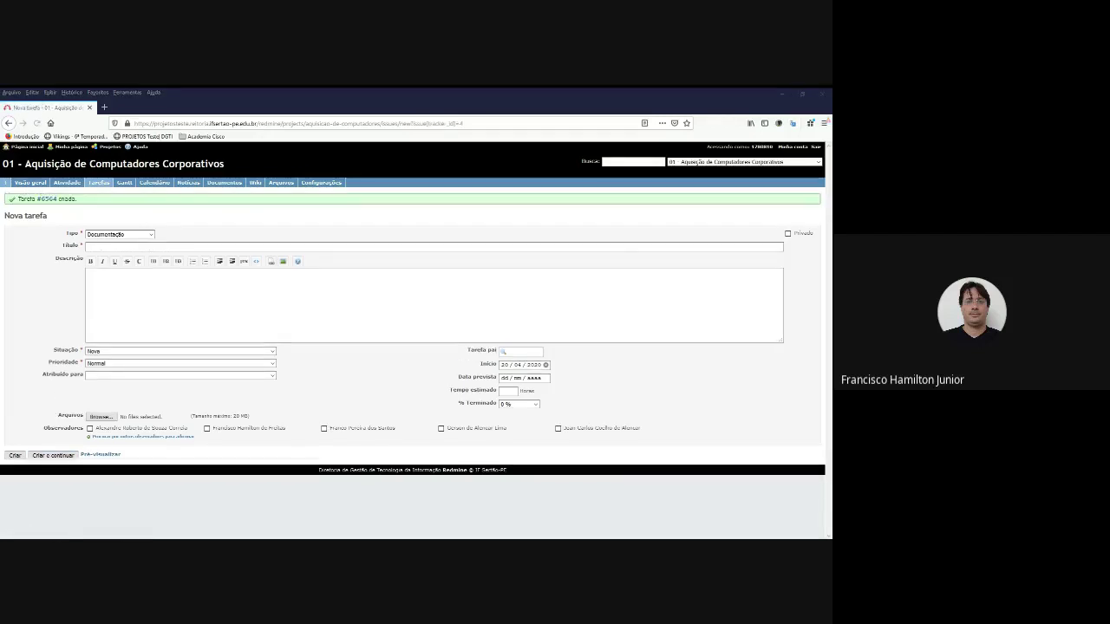
Step: Add tasks '02 - Especificação do Objeto', '03 - Documento de Oficialização de Demanda' and '04 - Elaboração do Estudo Técnico'
{"action": "left_click", "coordinate": [143, 247]}
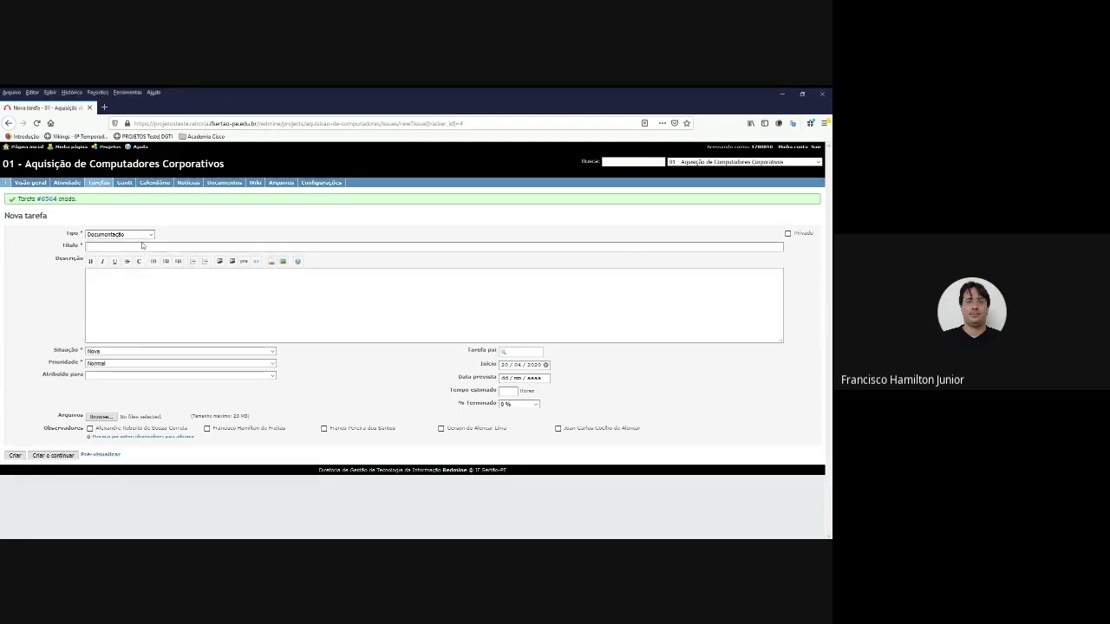
{"action": "type", "text": "02 -"}
{"action": "type", "text": "- Especificação do Objeto"}
{"action": "left_click", "coordinate": [65, 455]}
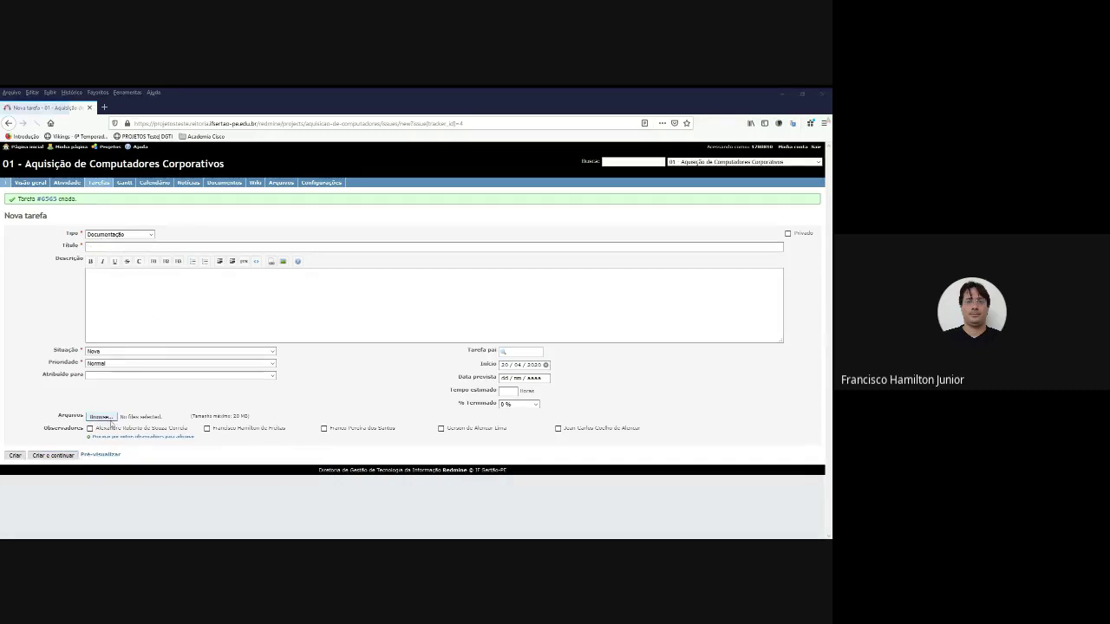
{"action": "left_click", "coordinate": [100, 249]}
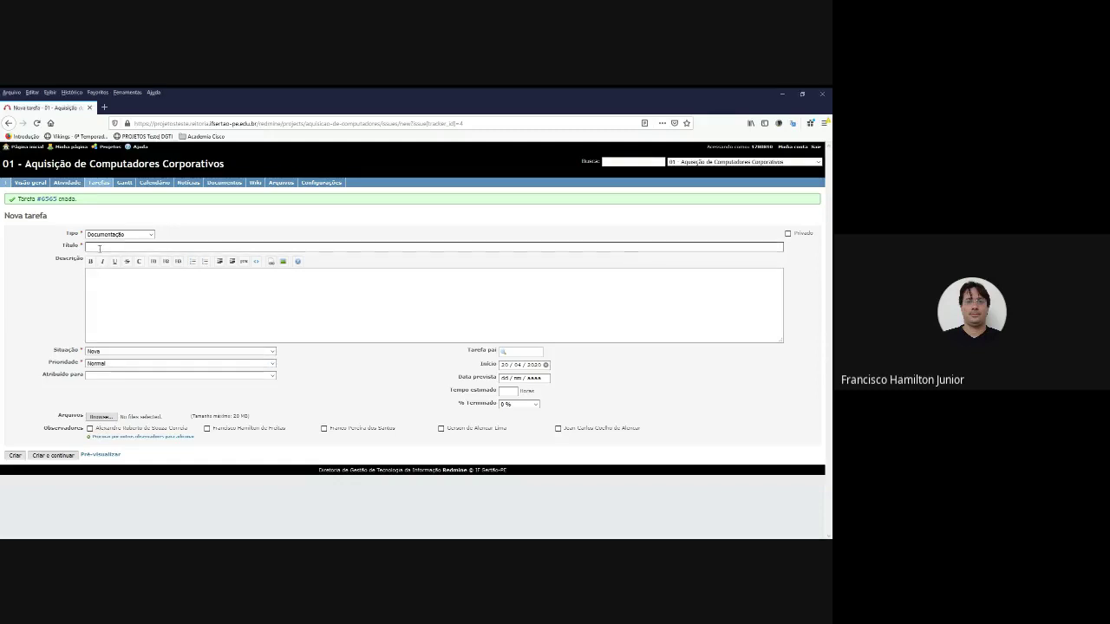
{"action": "type", "text": "03 -"}
{"action": "key", "text": "Down"}
{"action": "key", "text": "Return"}
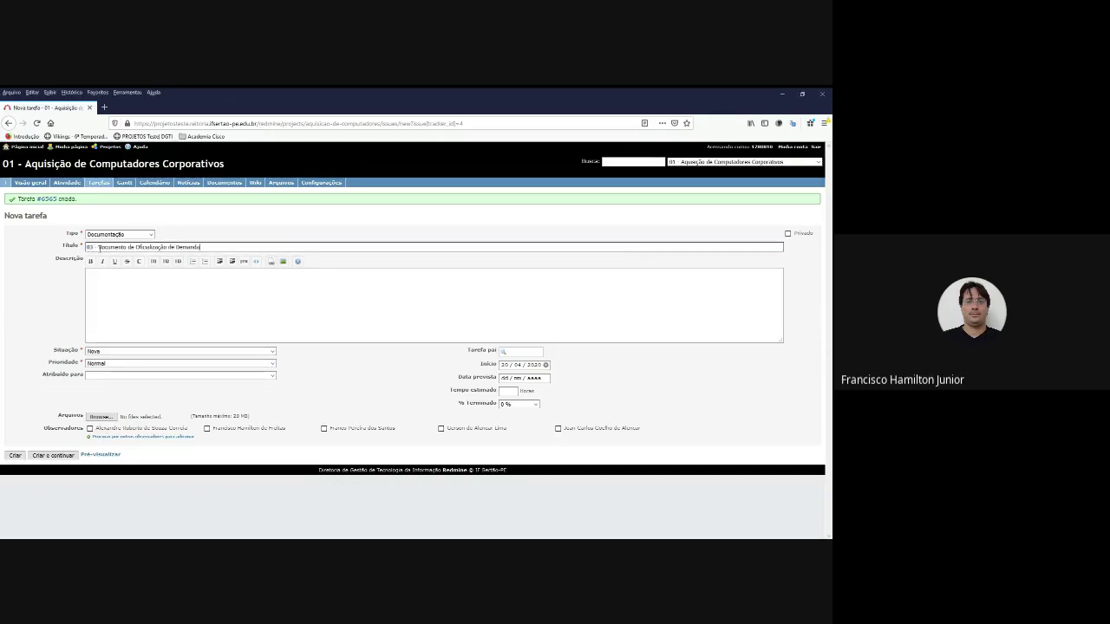
{"action": "left_click", "coordinate": [63, 460]}
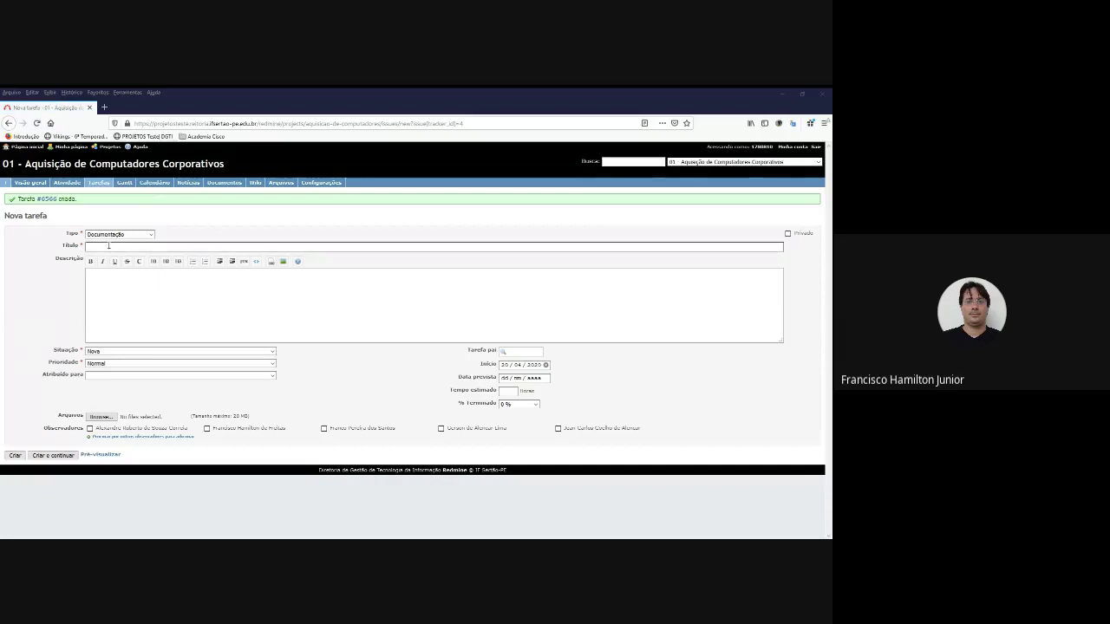
{"action": "type", "text": "04 -"}
{"action": "key", "text": "Down"}
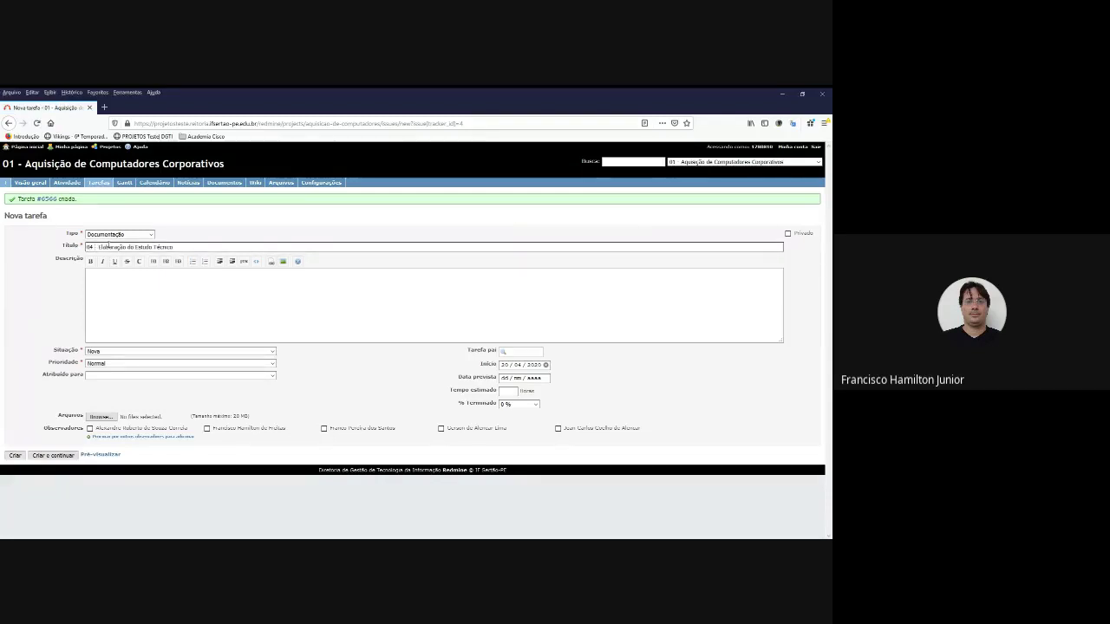
{"action": "key", "text": "Return"}
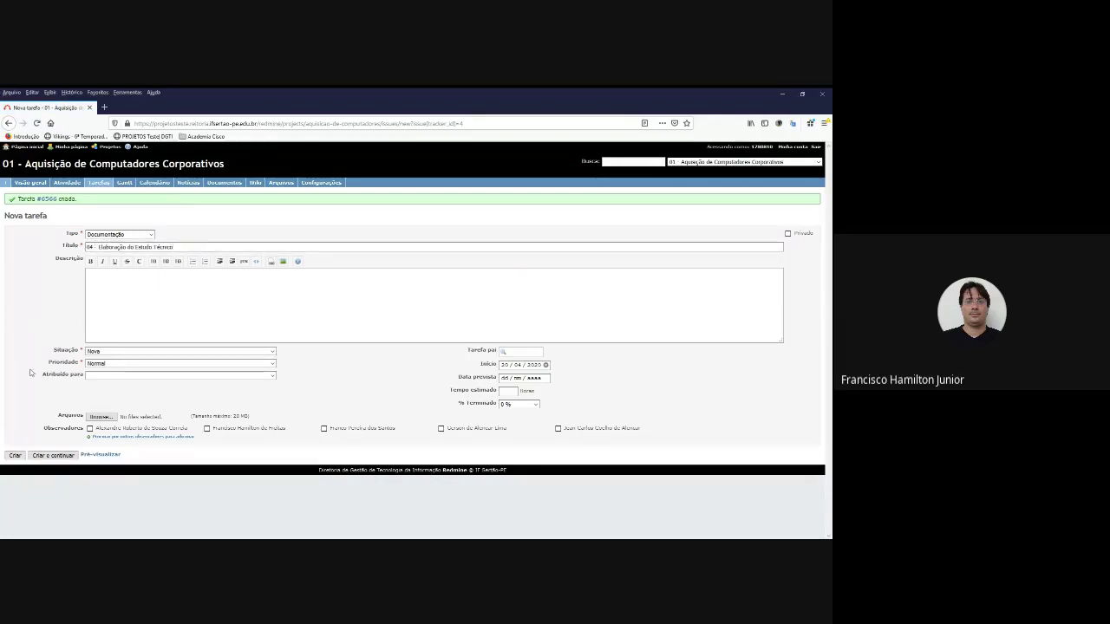
{"action": "left_click", "coordinate": [54, 455]}
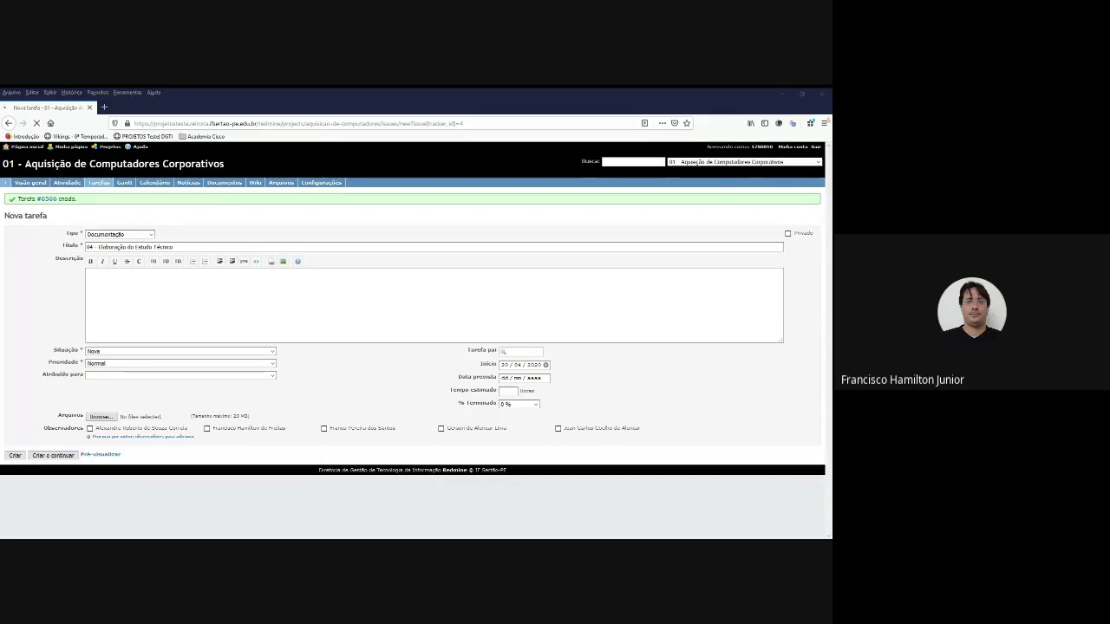
Step: Add tasks '05 - Elaboração do Termo de Referência', '06 - Elaboração do Mapa de Risco' and 07 'Abertura de Processo'
{"action": "left_click", "coordinate": [107, 247]}
{"action": "type", "text": "0"}
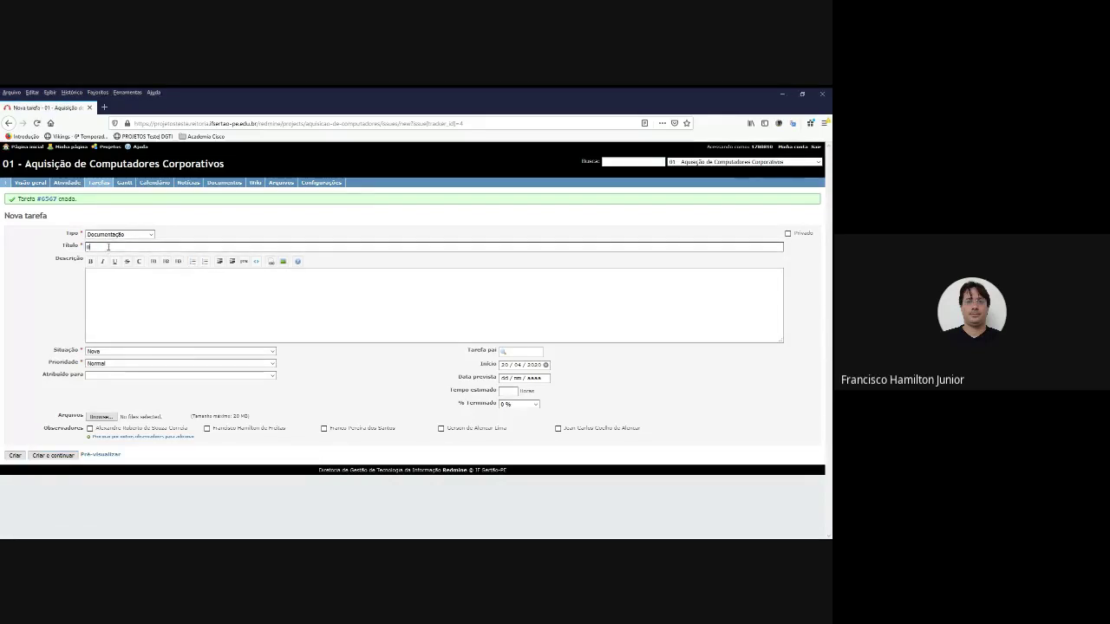
{"action": "type", "text": "5 - Elaboração do Termo de Referência"}
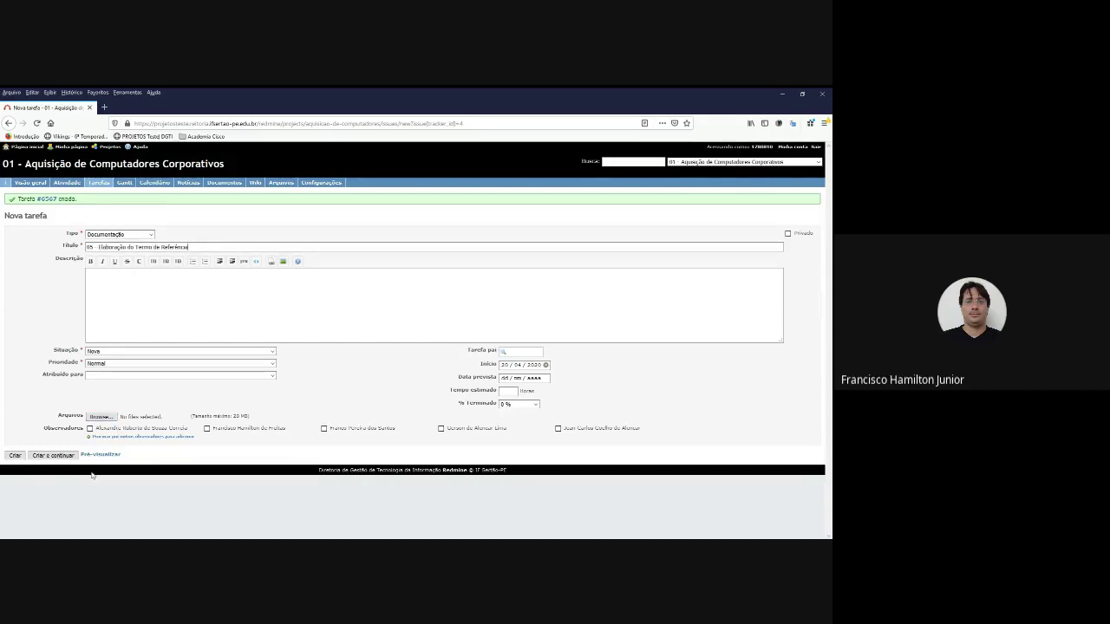
{"action": "left_click", "coordinate": [53, 455]}
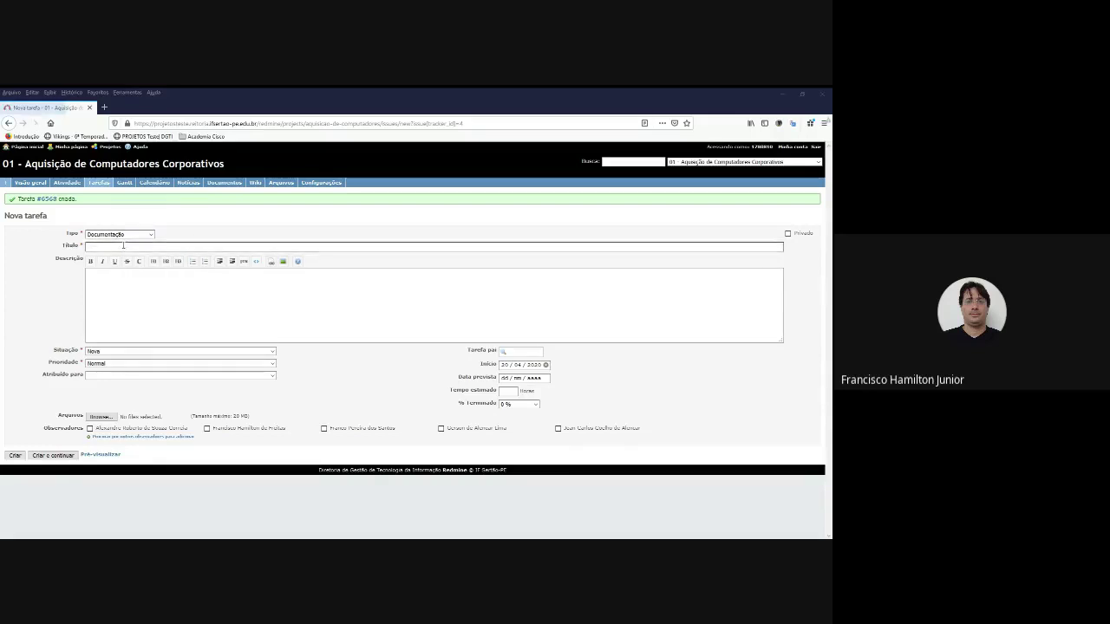
{"action": "type", "text": "I6 - Elaboração do Mapa de Risco"}
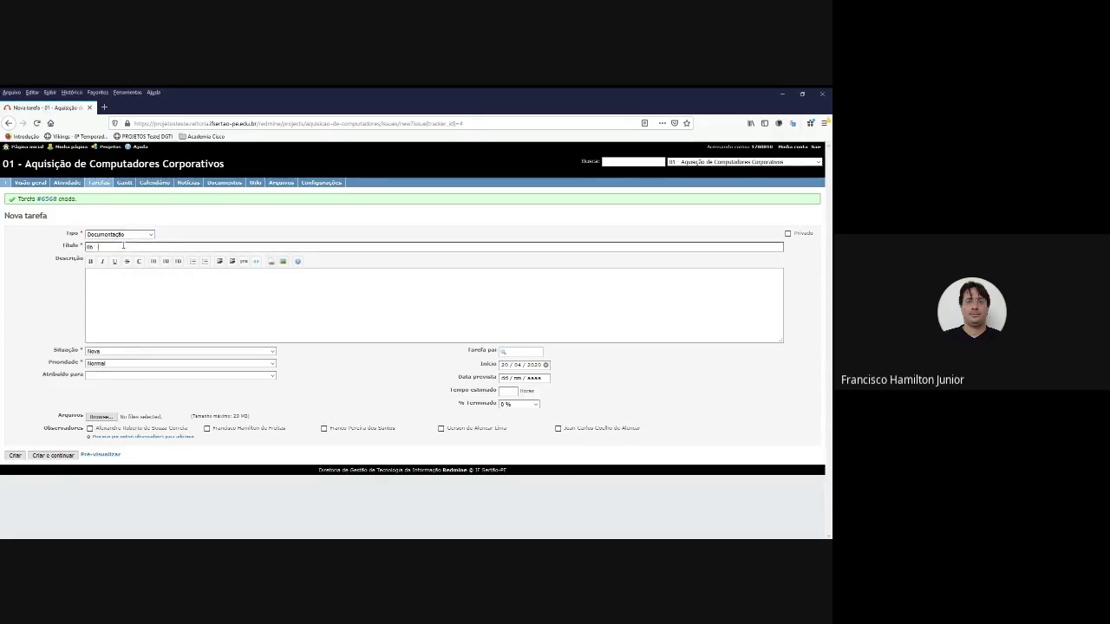
{"action": "left_click", "coordinate": [97, 247]}
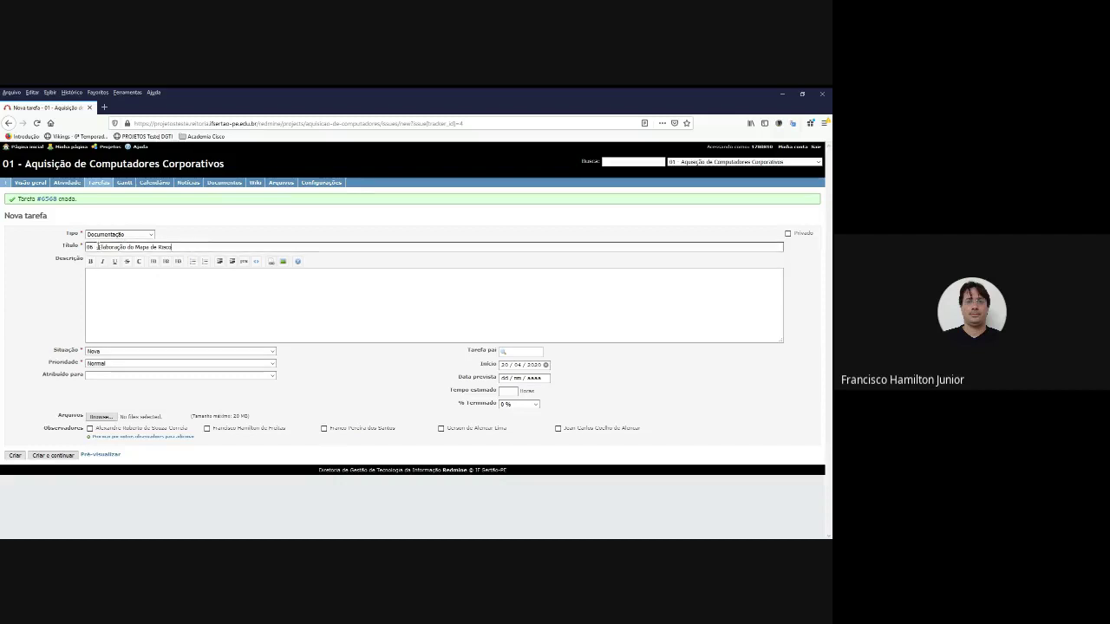
{"action": "key", "text": "Delete"}
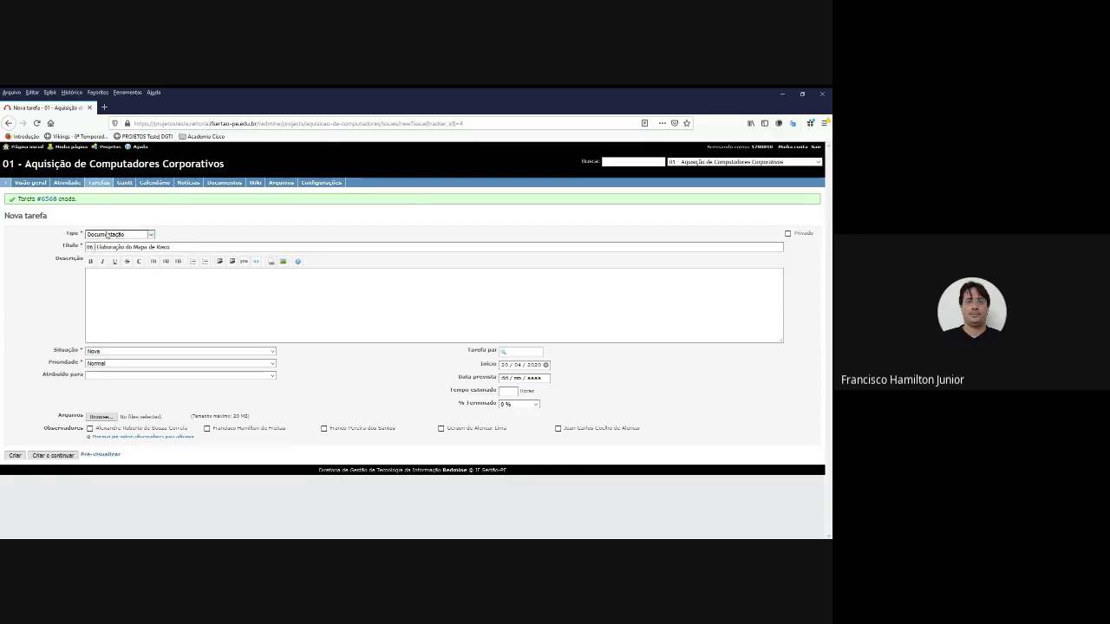
{"action": "type", "text": "-"}
{"action": "left_click", "coordinate": [69, 454]}
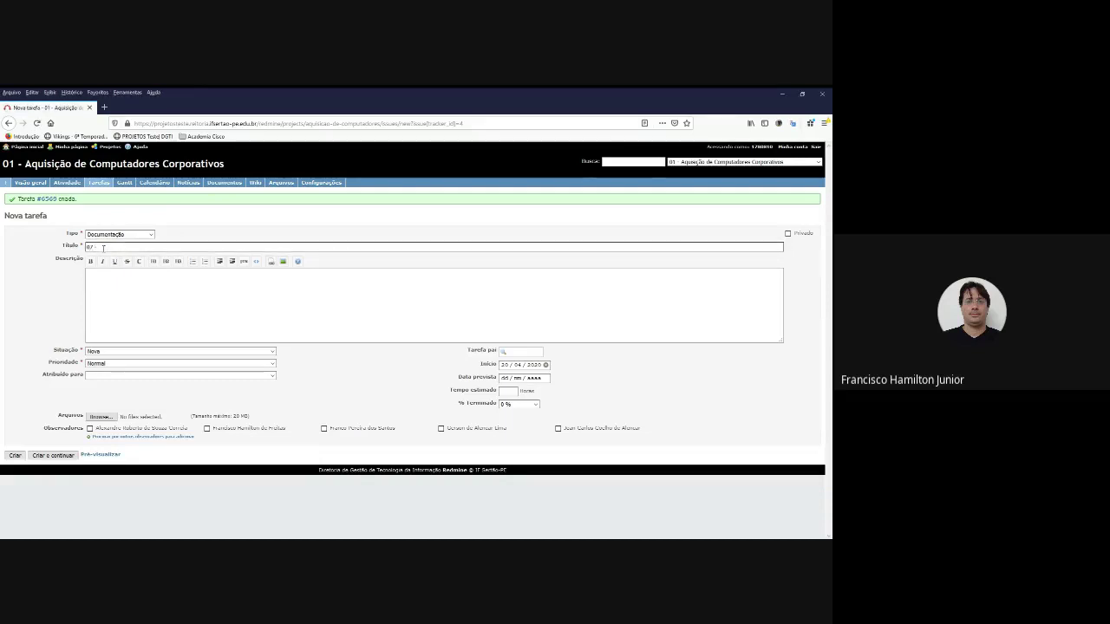
{"action": "type", "text": "Abertura de Processo"}
{"action": "left_click", "coordinate": [53, 456]}
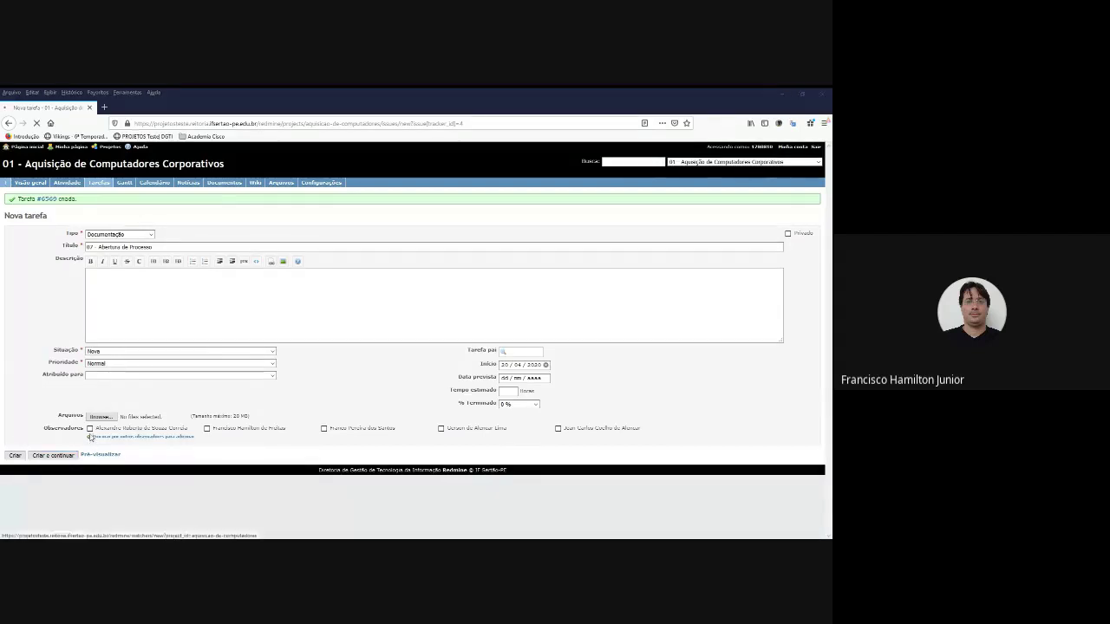
Step: Add tasks 08 Planilha de Pesquisa de Preço, 09 Elaboração de Edital, 10 Parecer da Procuradoria, 11 Executar Pregão, 12 Publicação da ATA
{"action": "left_click", "coordinate": [104, 246]}
{"action": "type", "text": "08"}
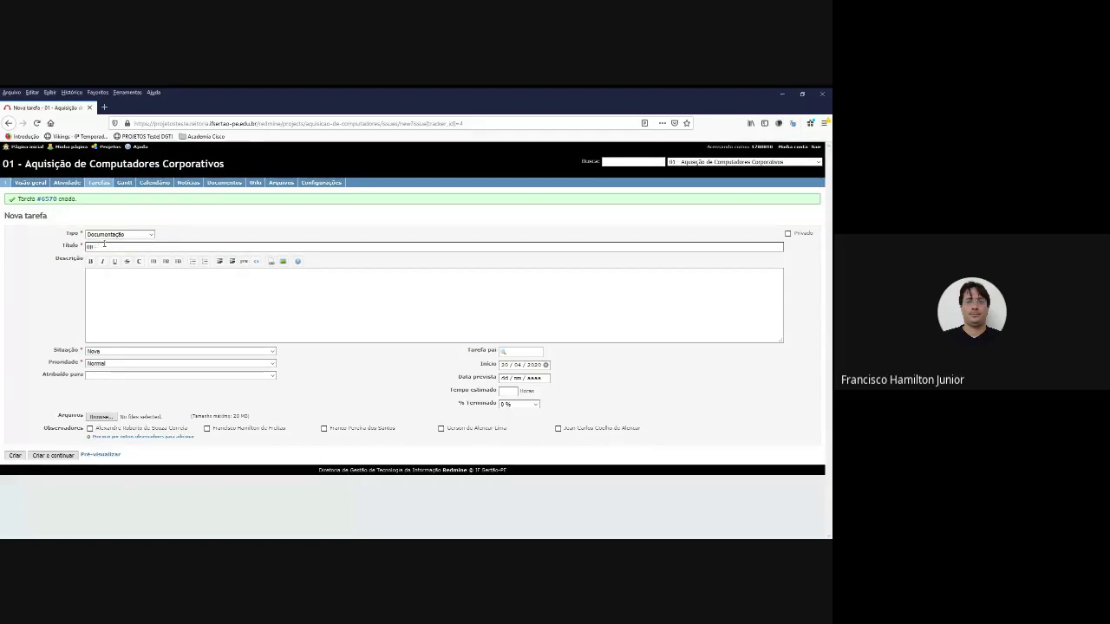
{"action": "type", "text": "- Planilha de Pesquisa de Preço"}
{"action": "left_click", "coordinate": [52, 455]}
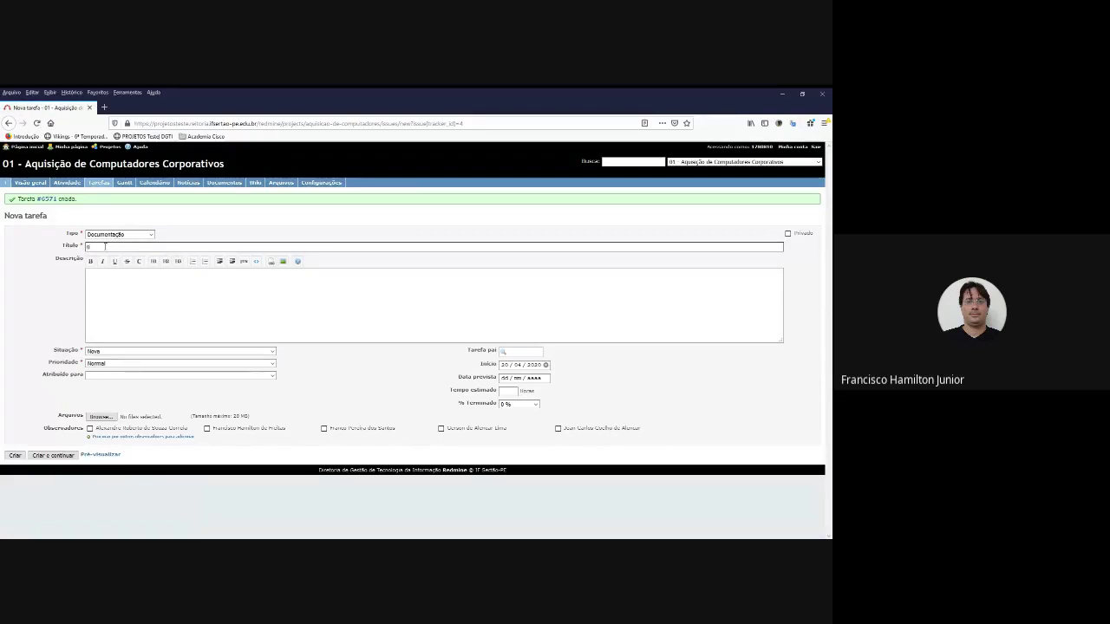
{"action": "type", "text": "9 - Elaboração de Edital"}
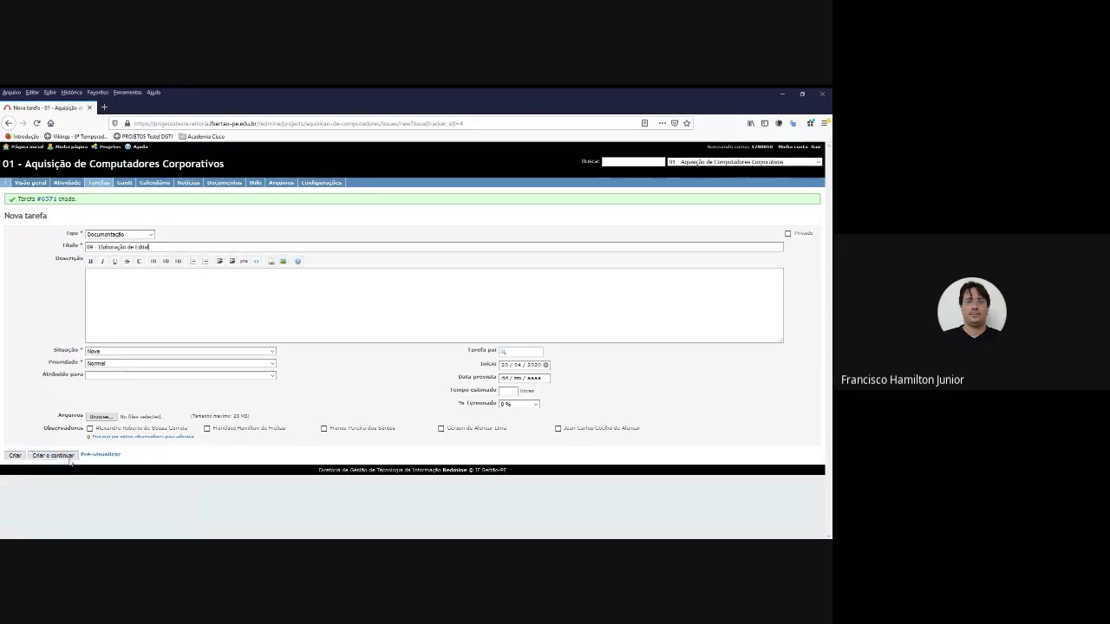
{"action": "left_click", "coordinate": [69, 458]}
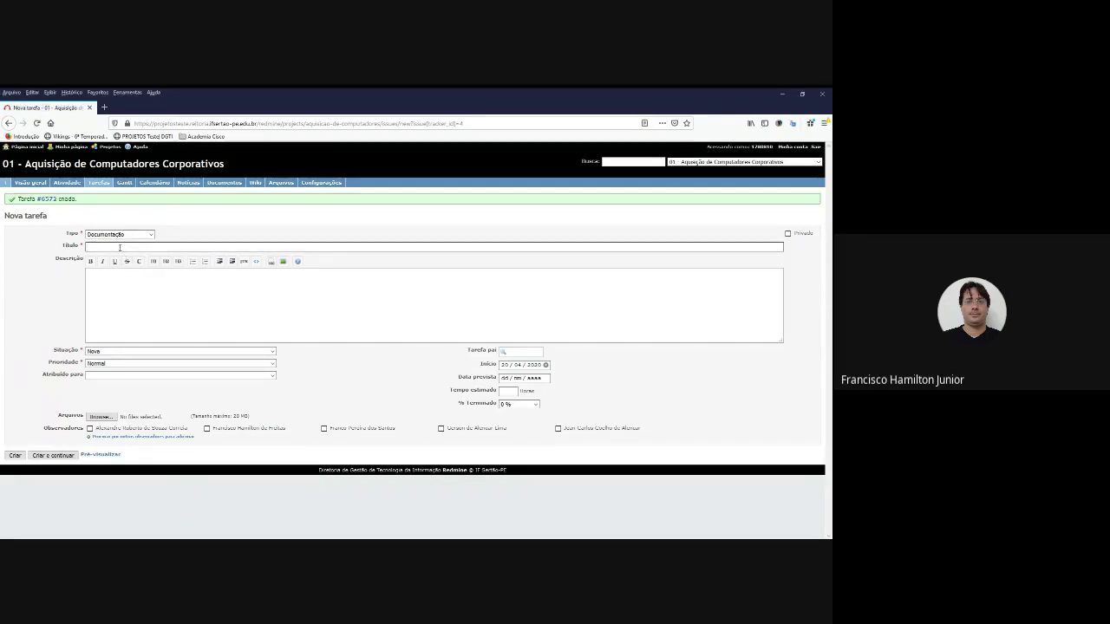
{"action": "type", "text": "10 - Parecer da Procuradoria"}
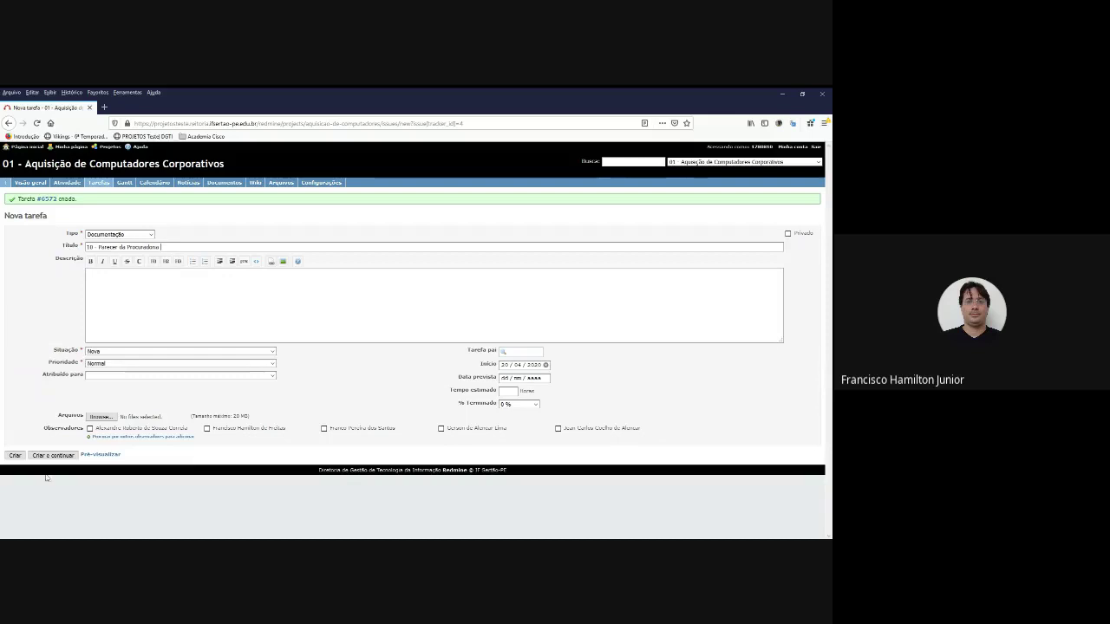
{"action": "left_click", "coordinate": [52, 456]}
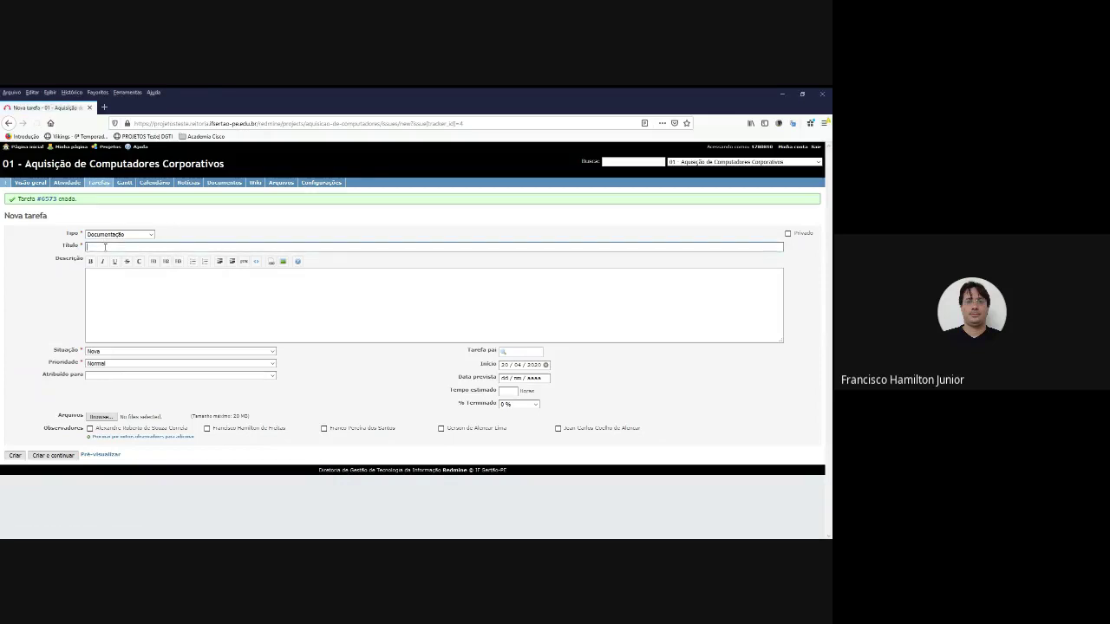
{"action": "type", "text": "11 - Executar Pregão"}
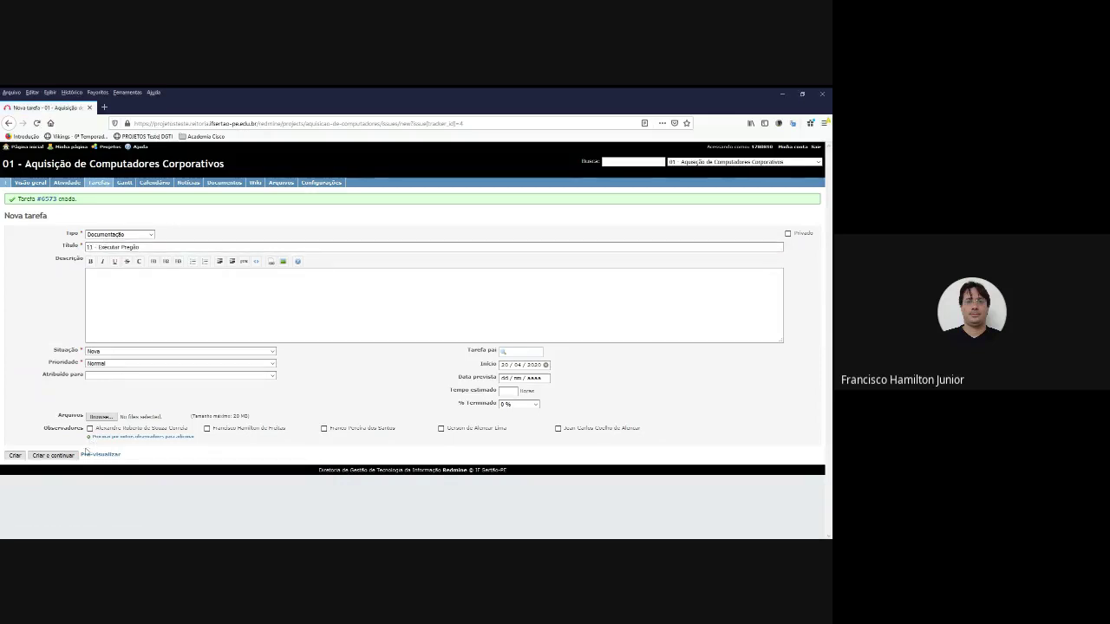
{"action": "left_click", "coordinate": [53, 456]}
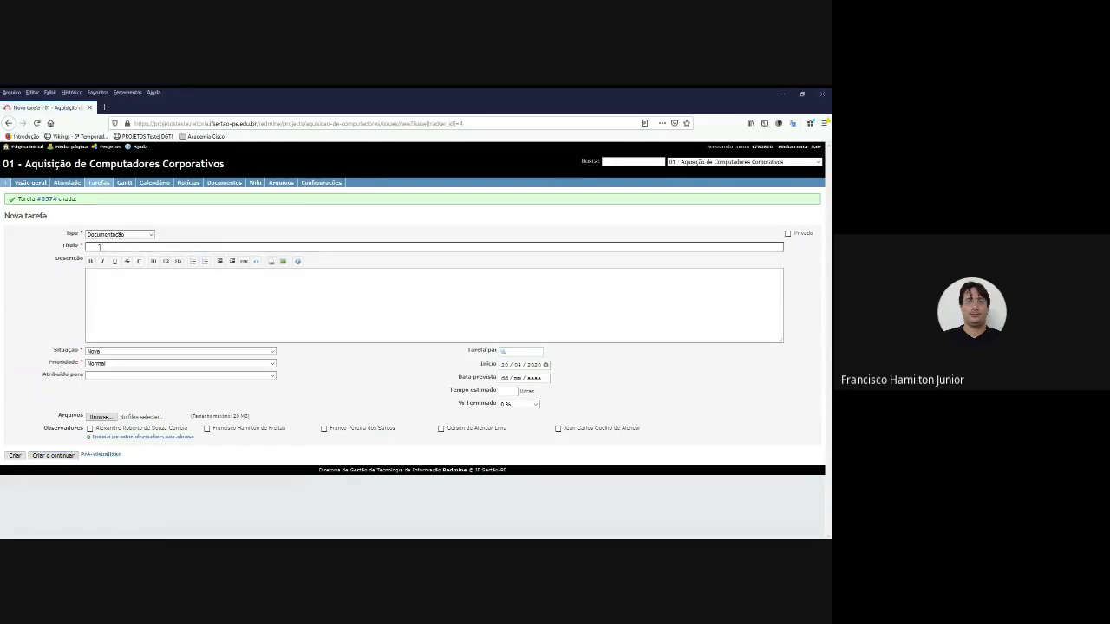
{"action": "type", "text": "2 - Publicação da ATA"}
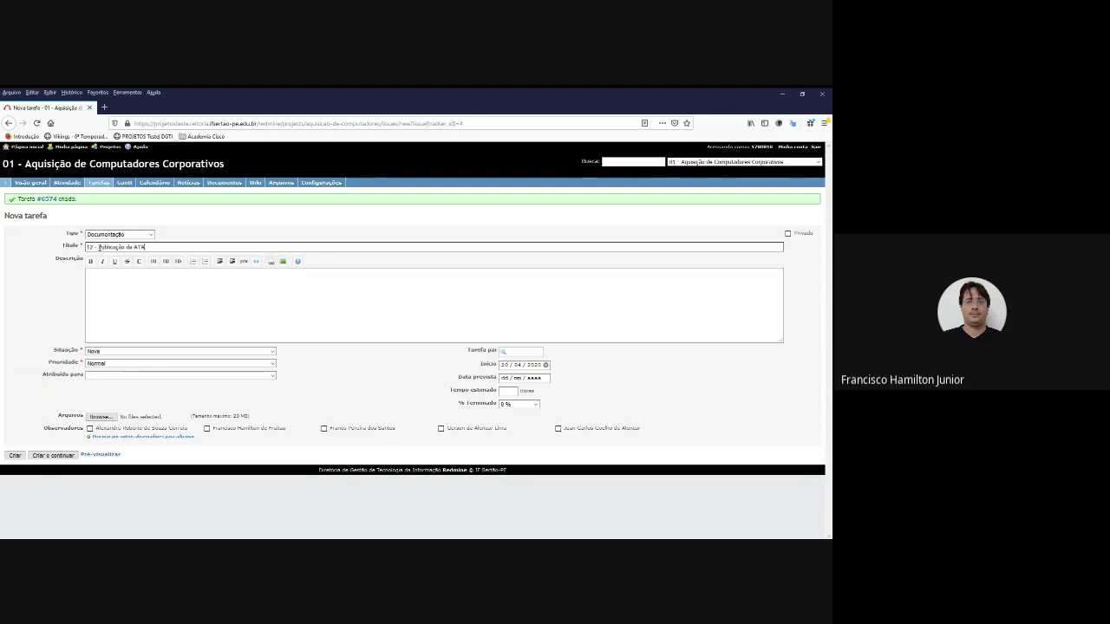
{"action": "left_click", "coordinate": [52, 456]}
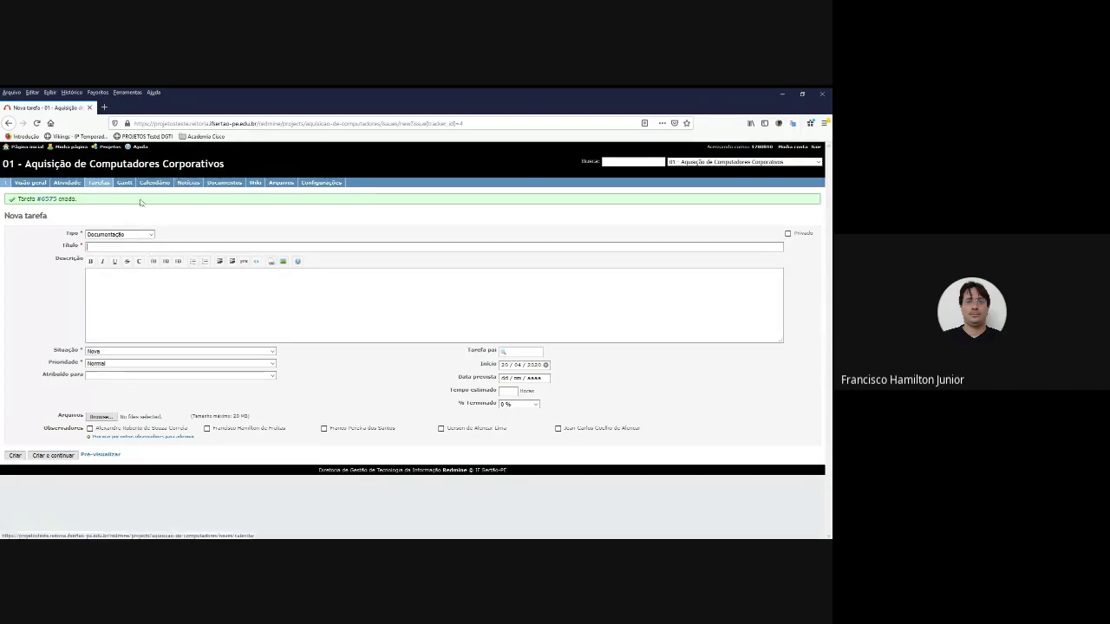
Step: Sort the twelve-task list by ID and open #6564, '01 - Quantitativo de Computadores'
{"action": "left_click", "coordinate": [30, 184]}
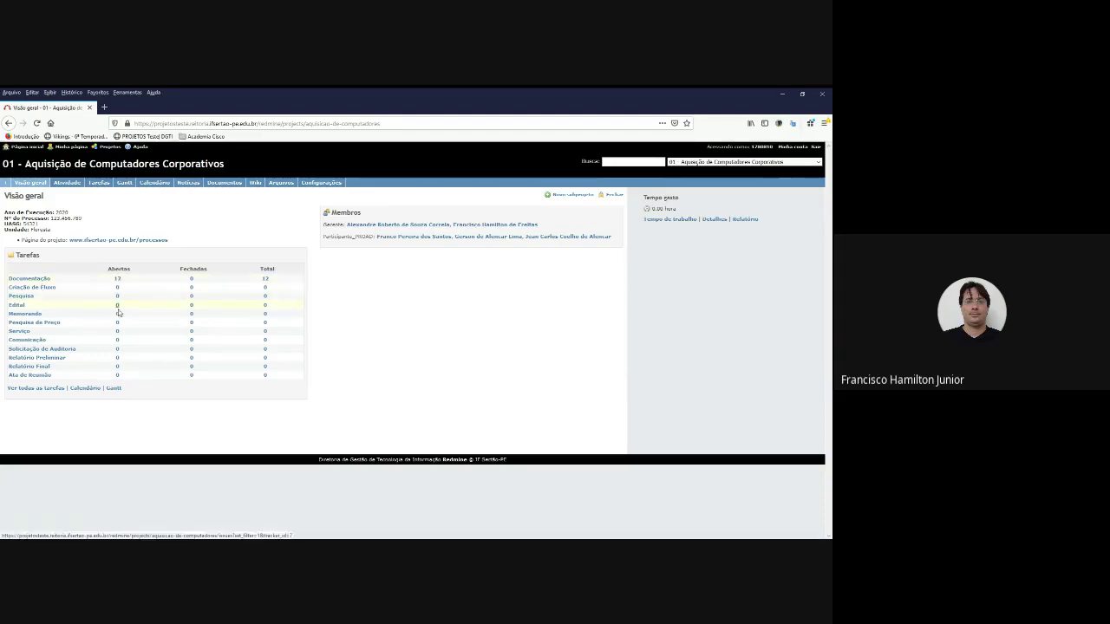
{"action": "left_click", "coordinate": [99, 183]}
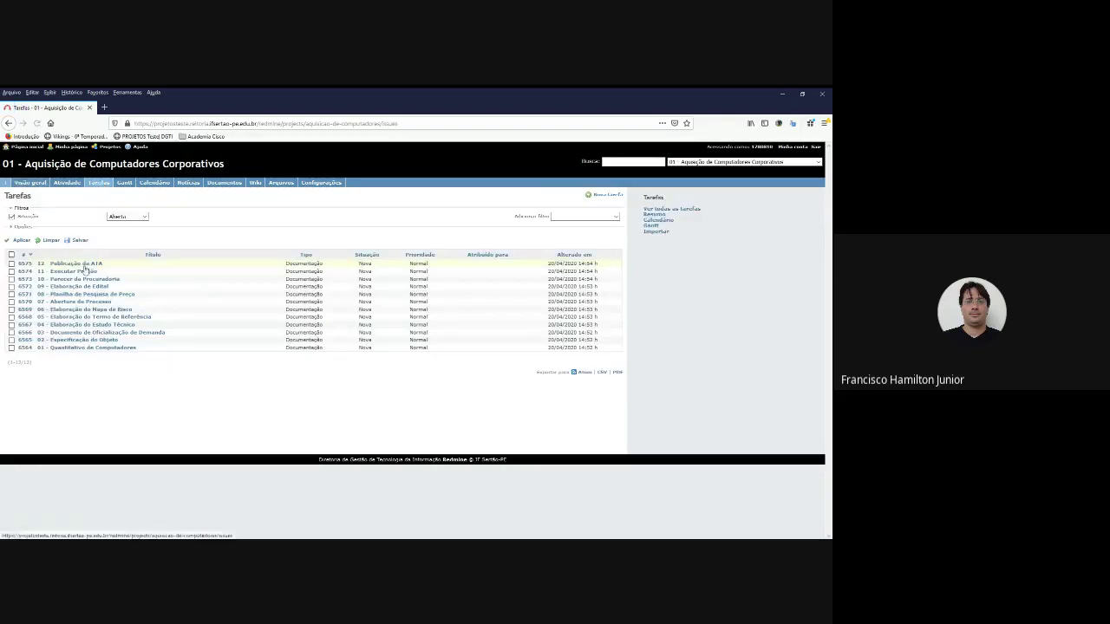
{"action": "left_click", "coordinate": [24, 255]}
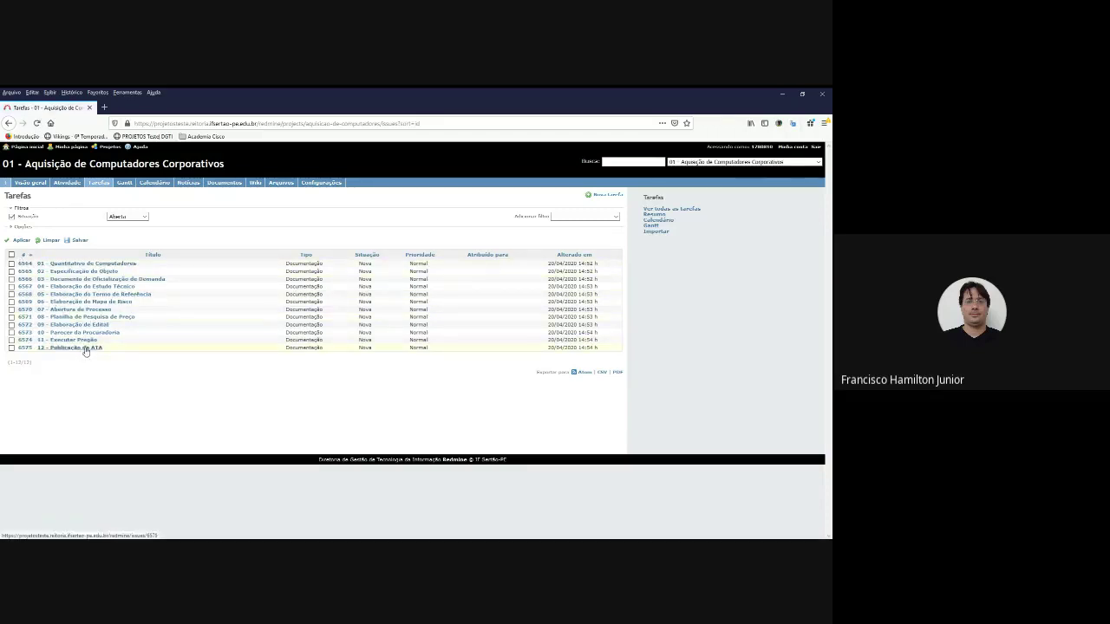
{"action": "left_click", "coordinate": [80, 265]}
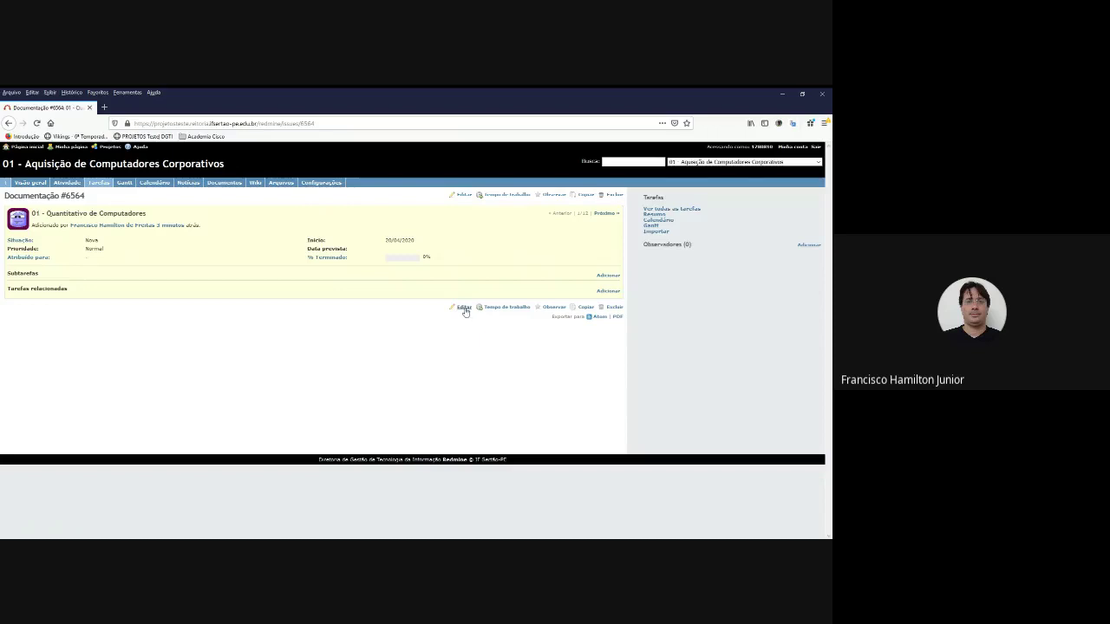
Step: Change task 01's type to Pesquisa, keeping priority at Normal
{"action": "left_click", "coordinate": [465, 309]}
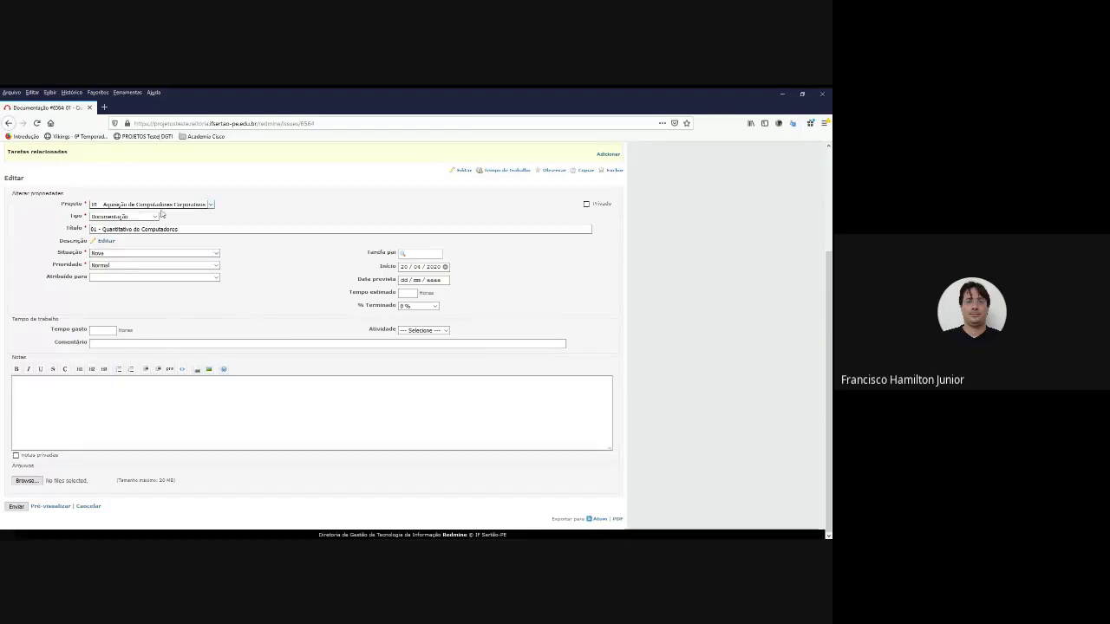
{"action": "left_click", "coordinate": [126, 218]}
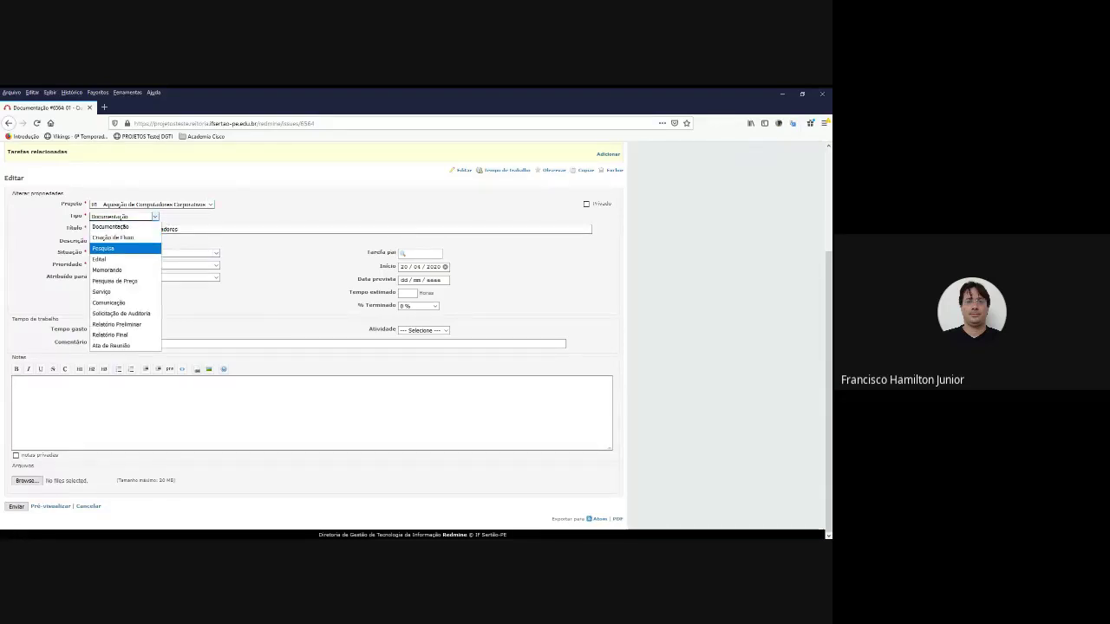
{"action": "left_click", "coordinate": [132, 249]}
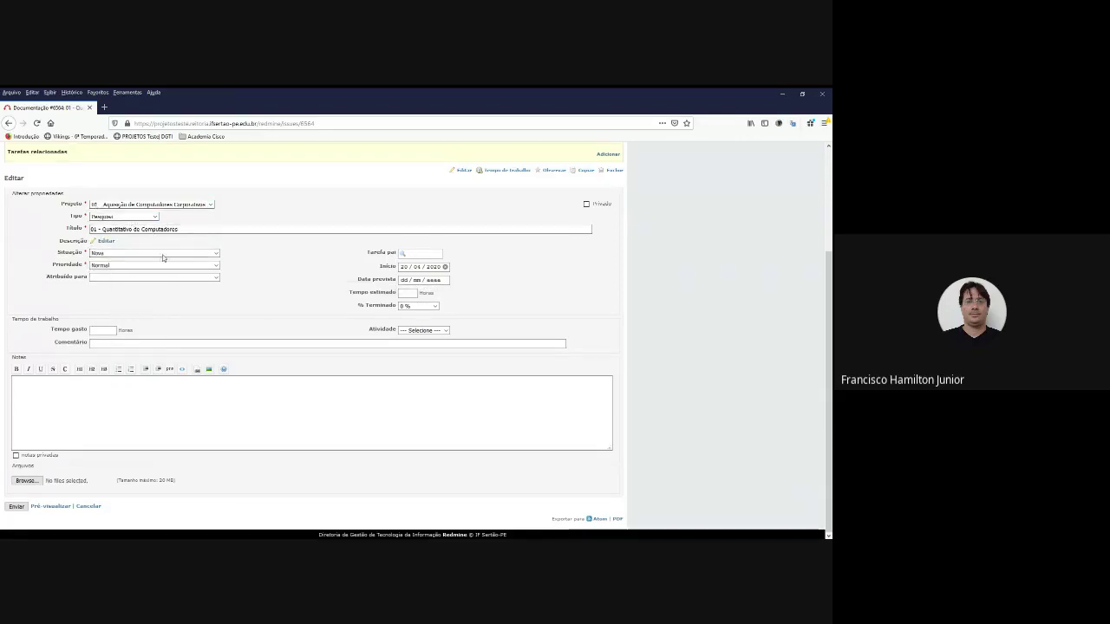
{"action": "left_click", "coordinate": [129, 265]}
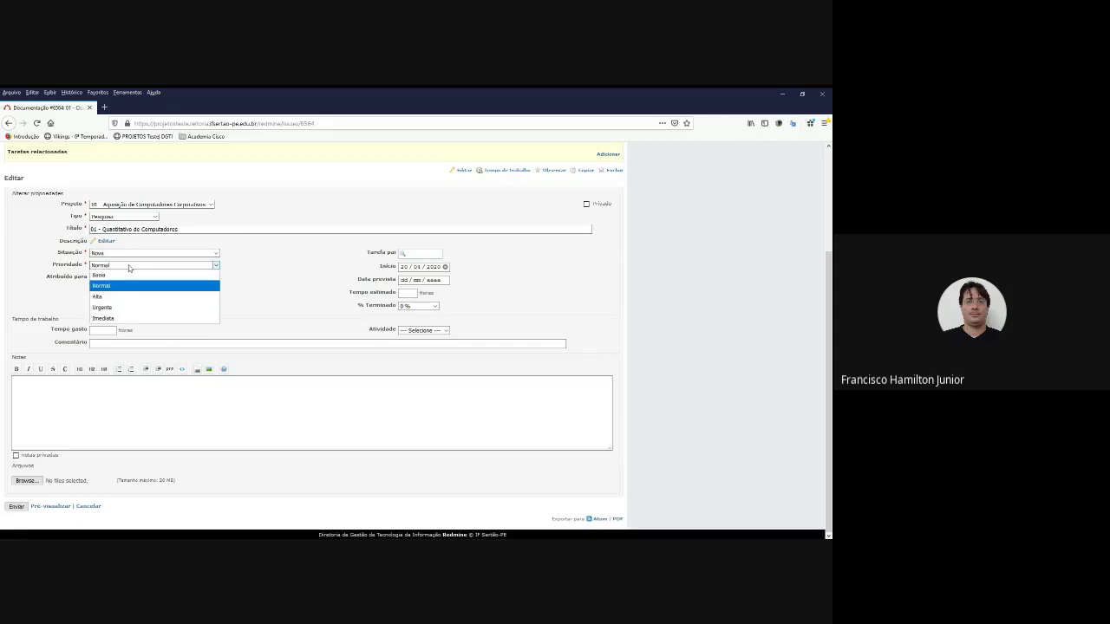
{"action": "key", "text": "Down"}
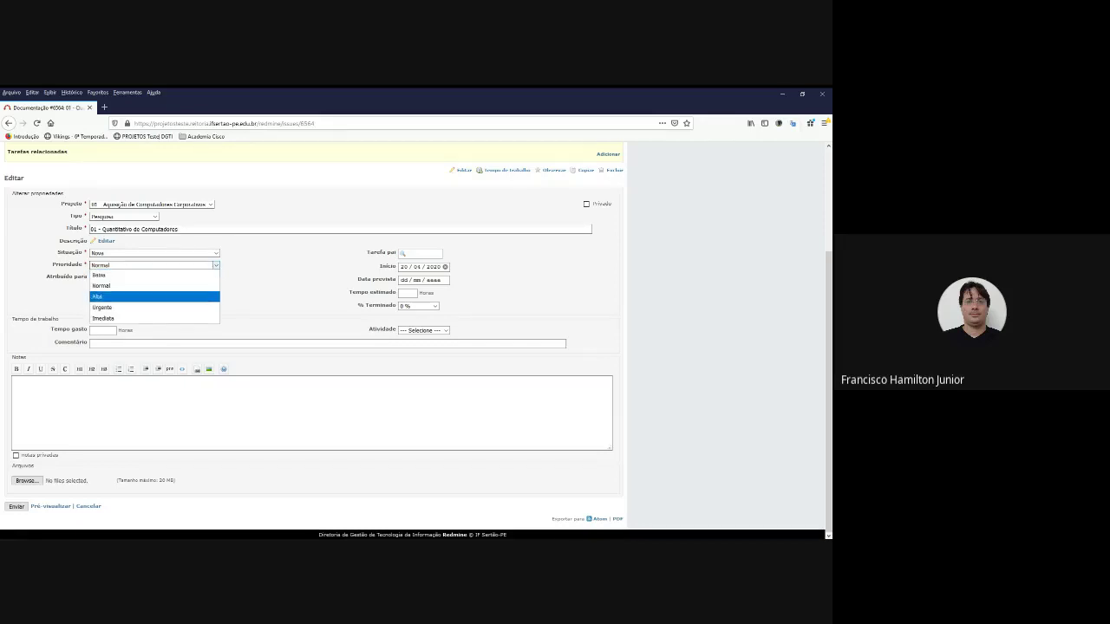
{"action": "key", "text": "Escape"}
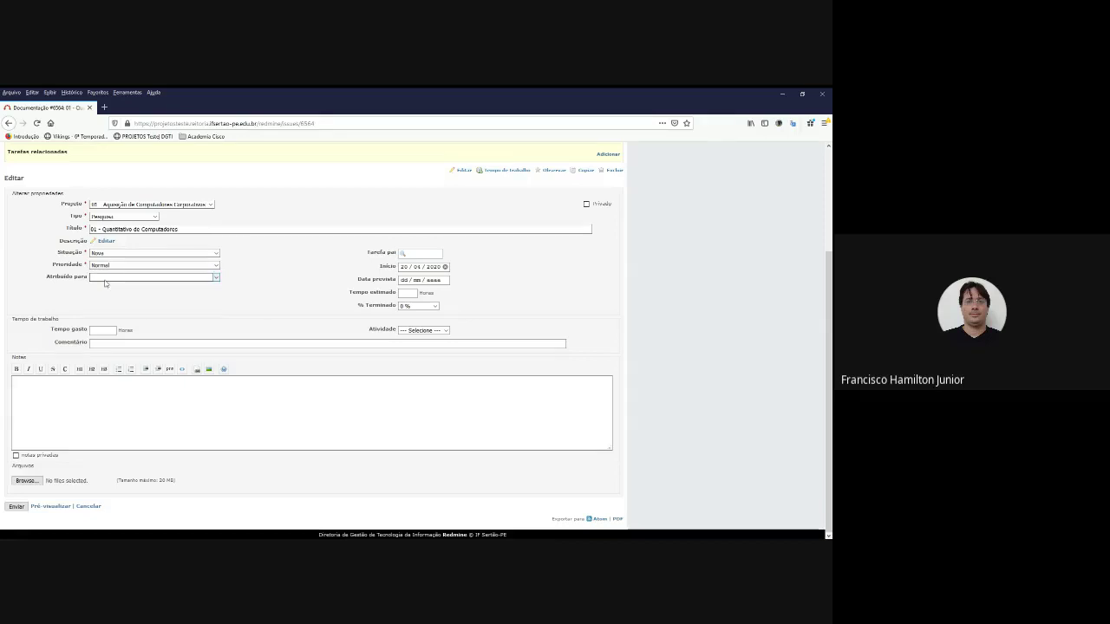
Step: Assign task 01 to a team member with due date 24/04/2020 and save it
{"action": "left_click", "coordinate": [105, 279]}
{"action": "key", "text": "Down"}
{"action": "key", "text": "Down"}
{"action": "key", "text": "Down"}
{"action": "key", "text": "Down"}
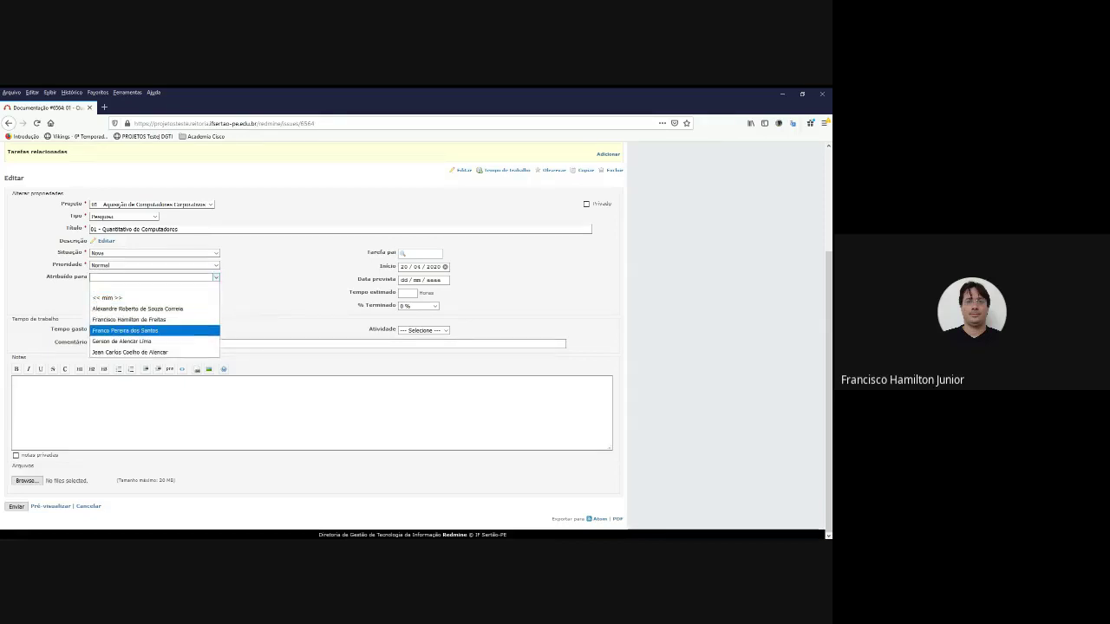
{"action": "key", "text": "Return"}
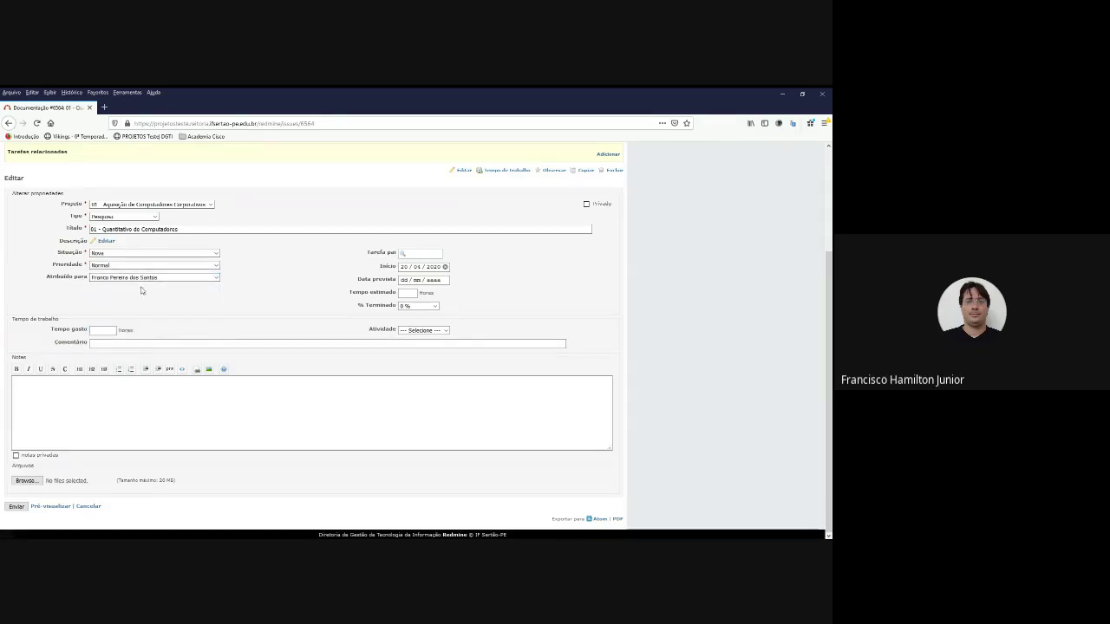
{"action": "left_click", "coordinate": [421, 281]}
{"action": "left_click", "coordinate": [404, 281]}
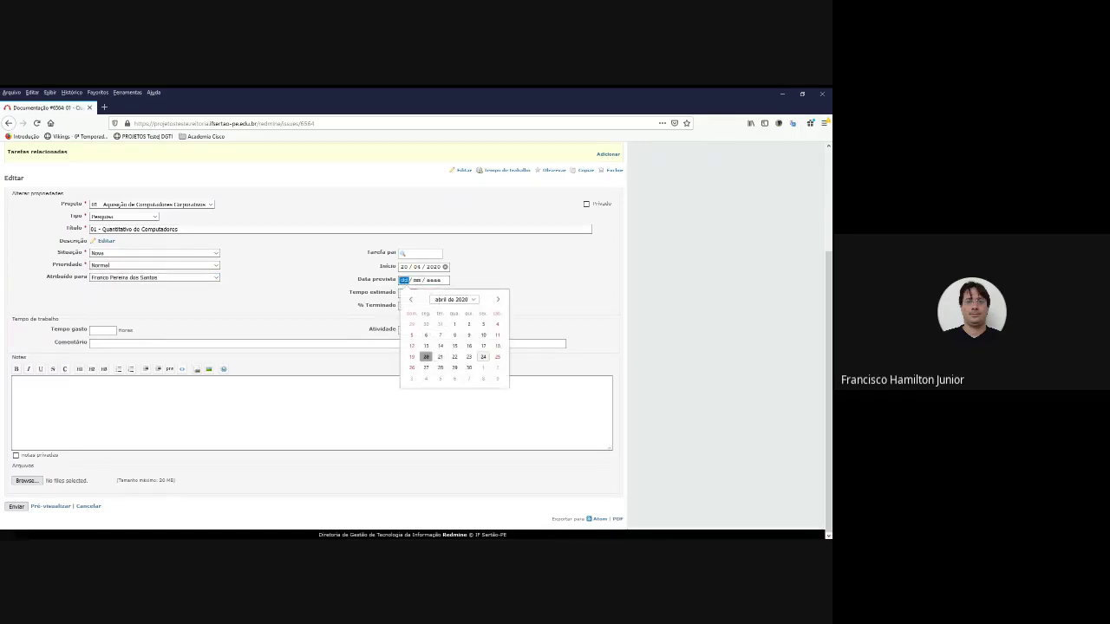
{"action": "left_click", "coordinate": [483, 356]}
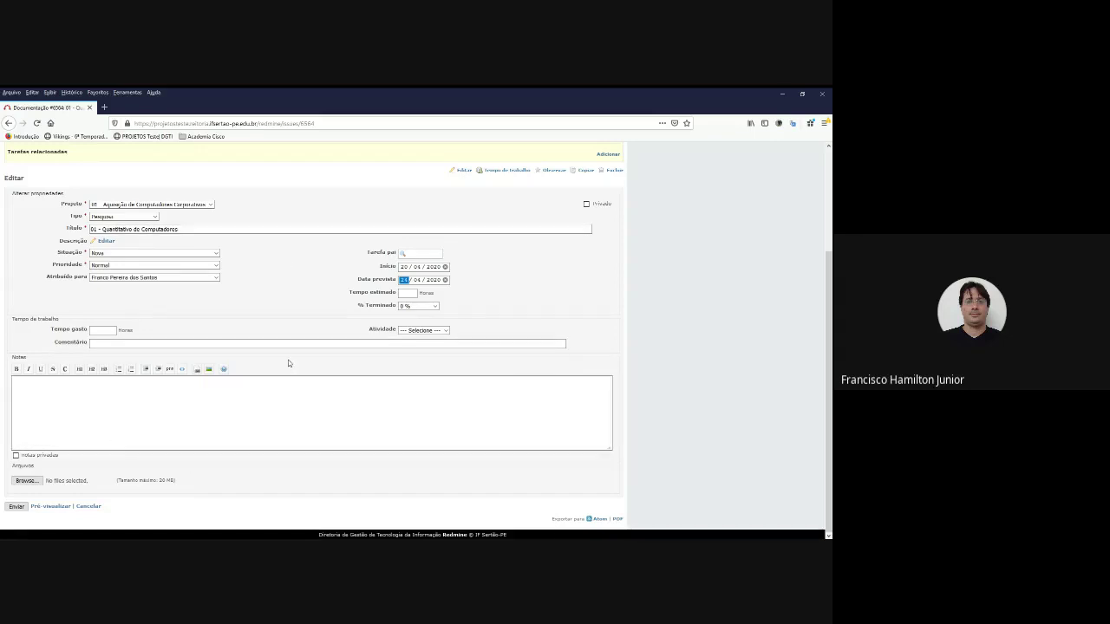
{"action": "left_click", "coordinate": [17, 508]}
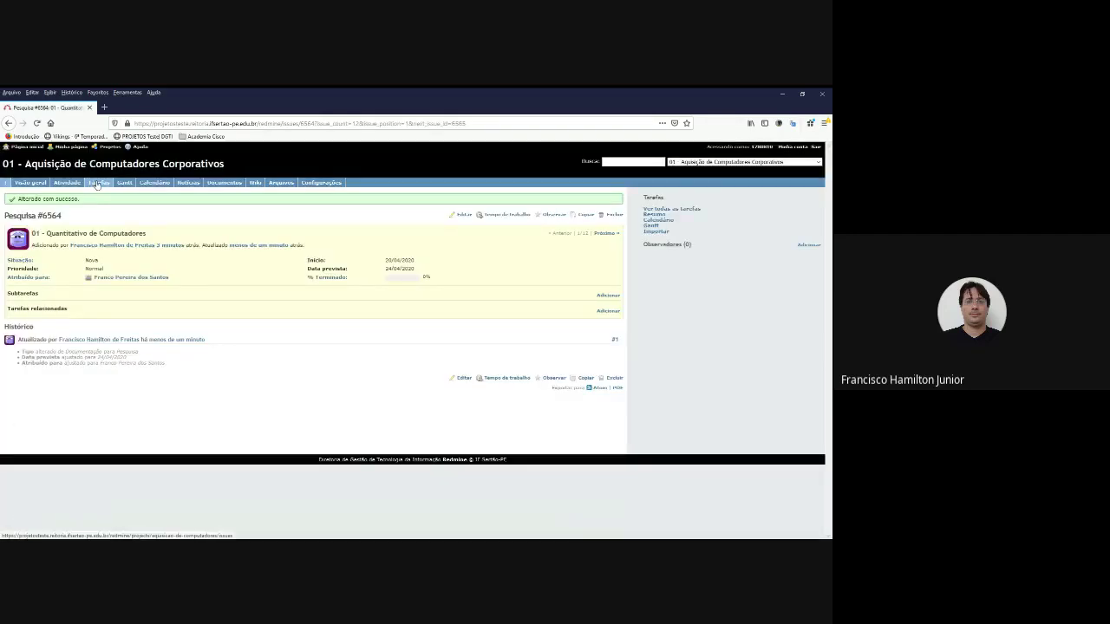
{"action": "left_click", "coordinate": [93, 183]}
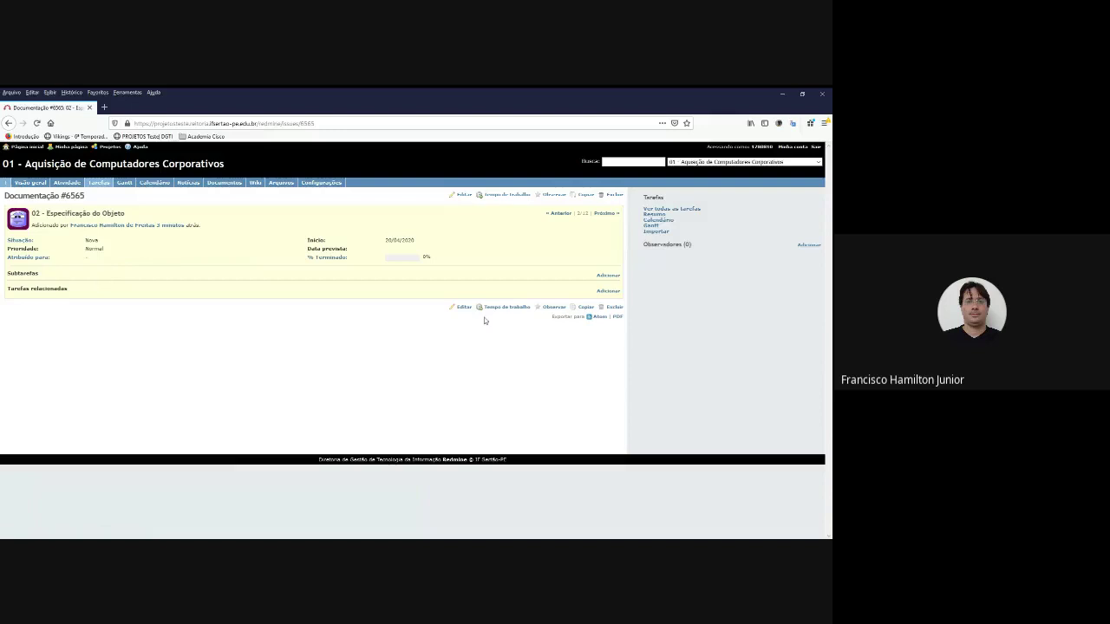
Step: Assign '02 - Especificação do Objeto' to a team member, due 20/04/2020, and save
{"action": "left_click", "coordinate": [464, 307]}
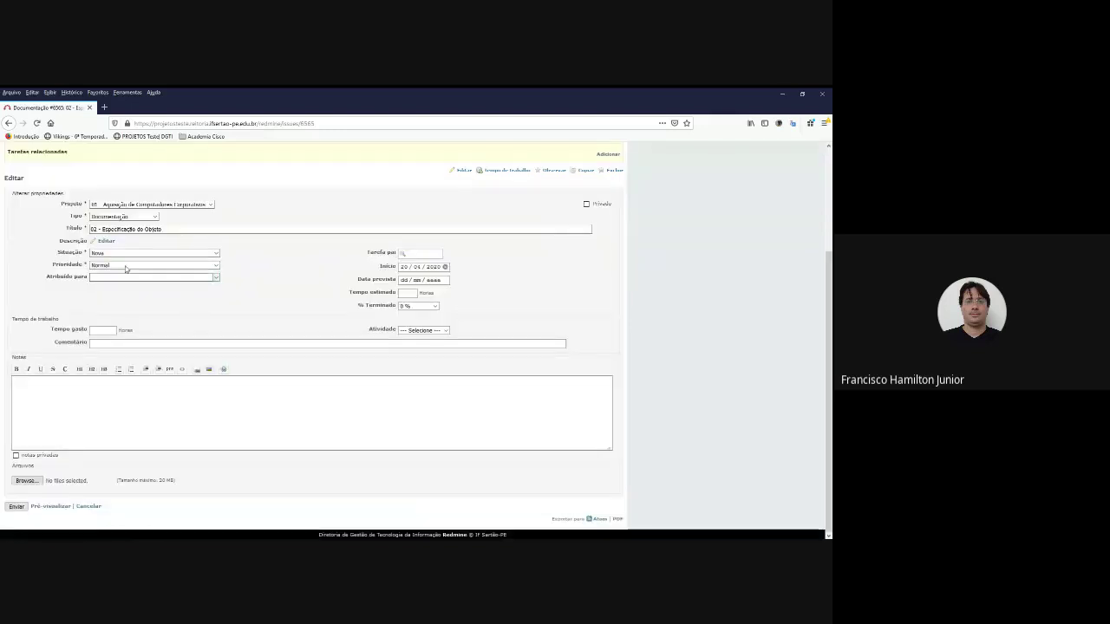
{"action": "left_click", "coordinate": [108, 218]}
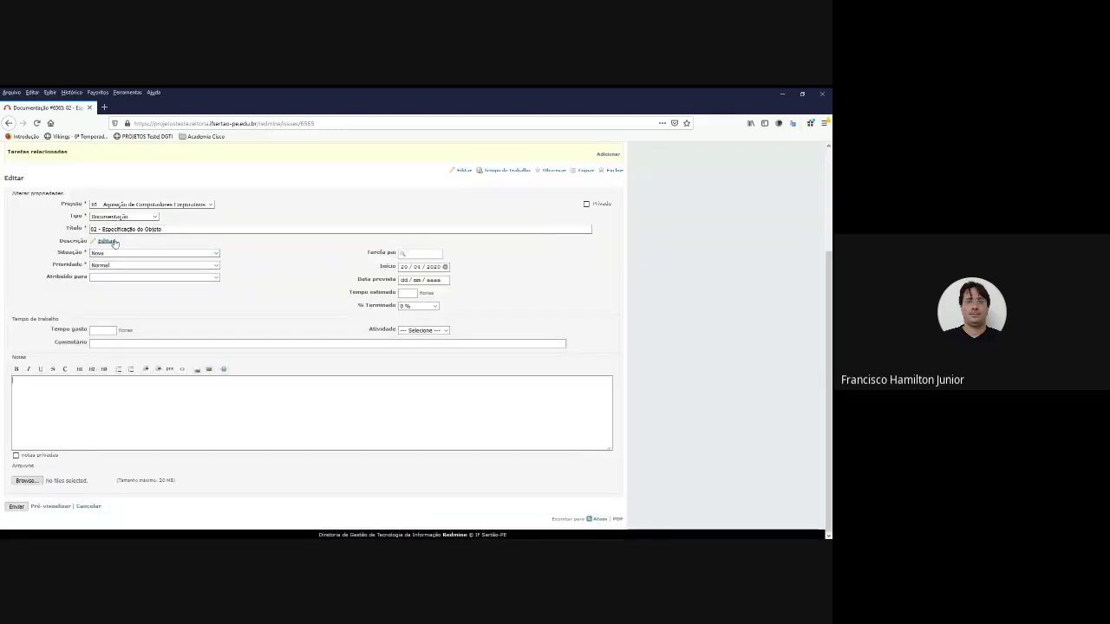
{"action": "left_click", "coordinate": [110, 278]}
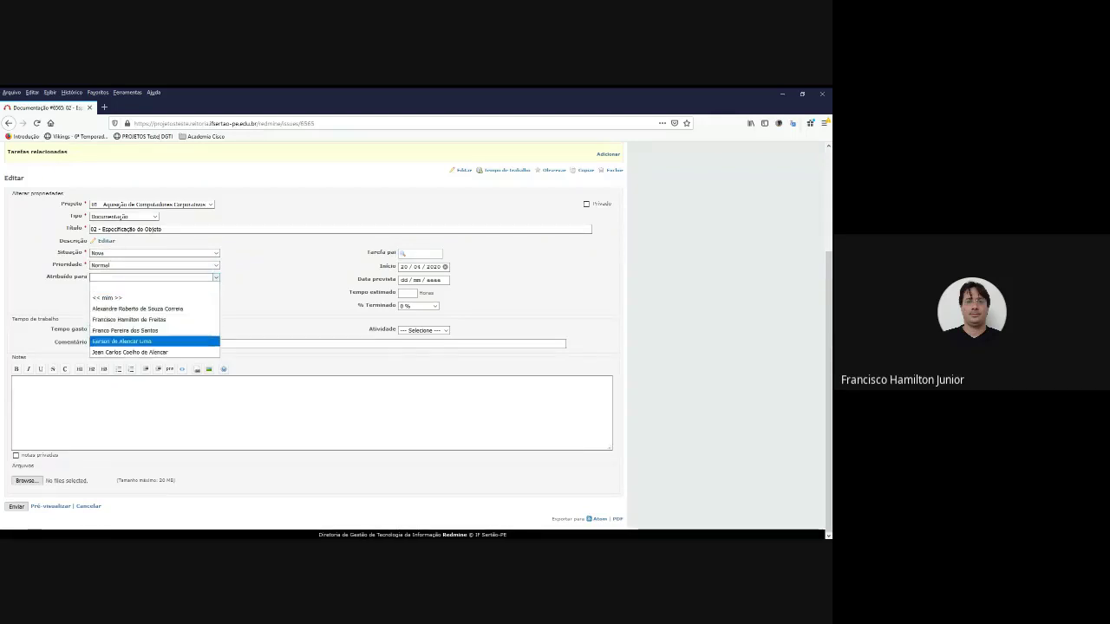
{"action": "left_click", "coordinate": [122, 341]}
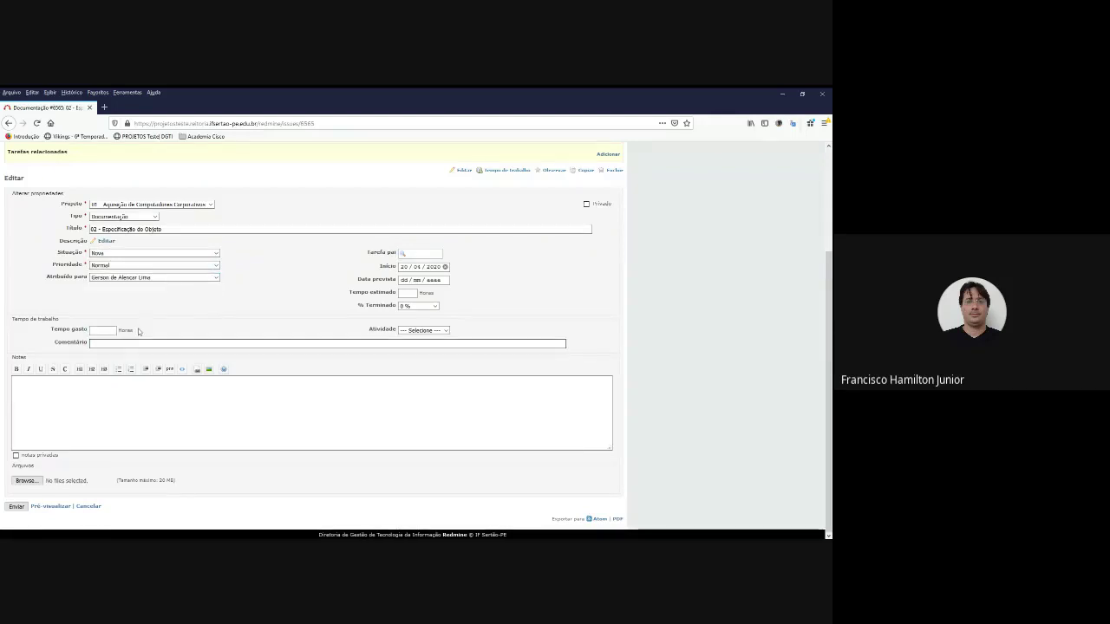
{"action": "left_click", "coordinate": [406, 283]}
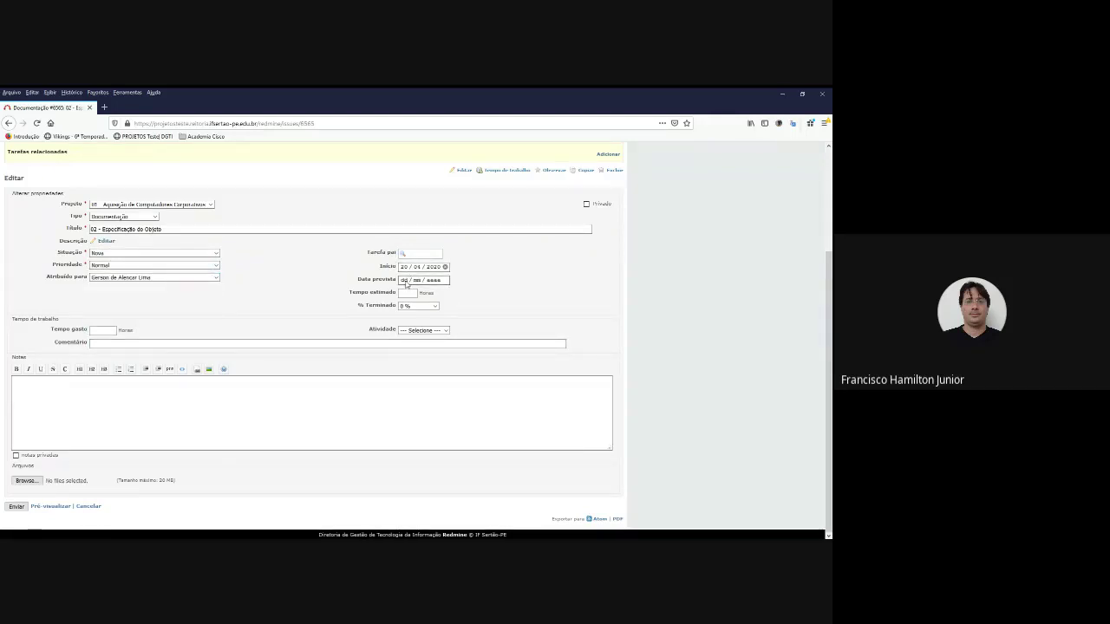
{"action": "left_click", "coordinate": [406, 284]}
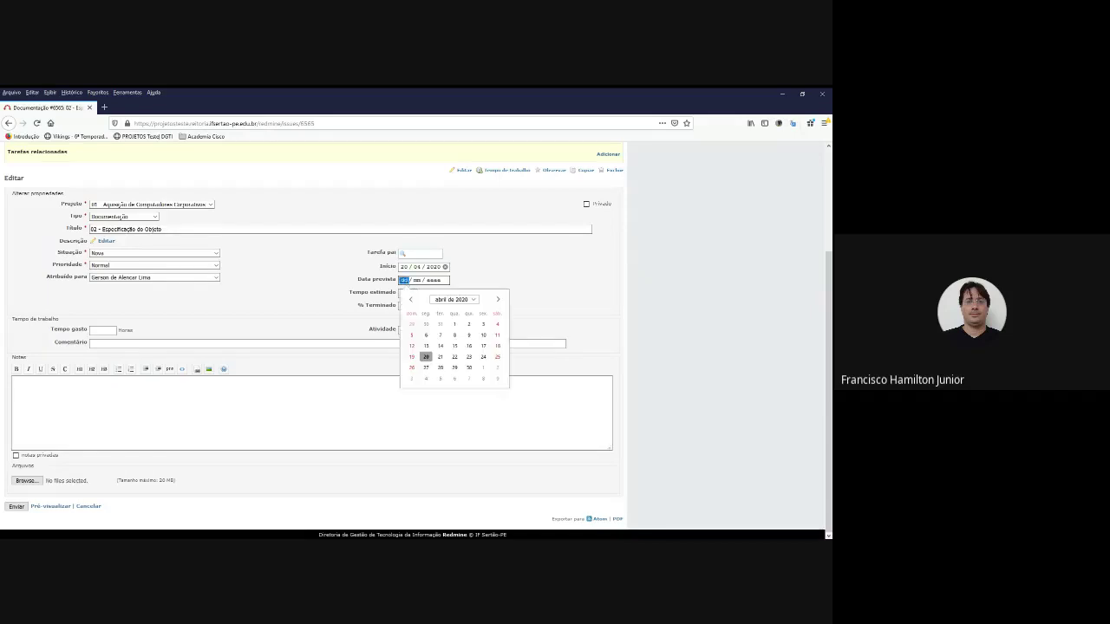
{"action": "left_click", "coordinate": [426, 355]}
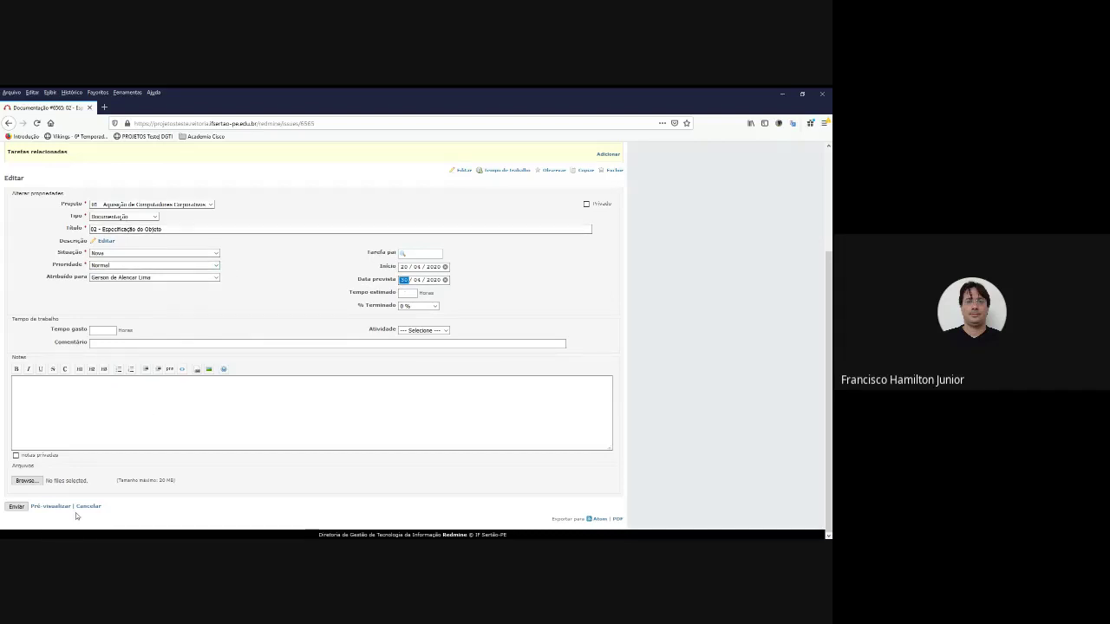
{"action": "left_click", "coordinate": [17, 507]}
{"action": "left_click", "coordinate": [97, 184]}
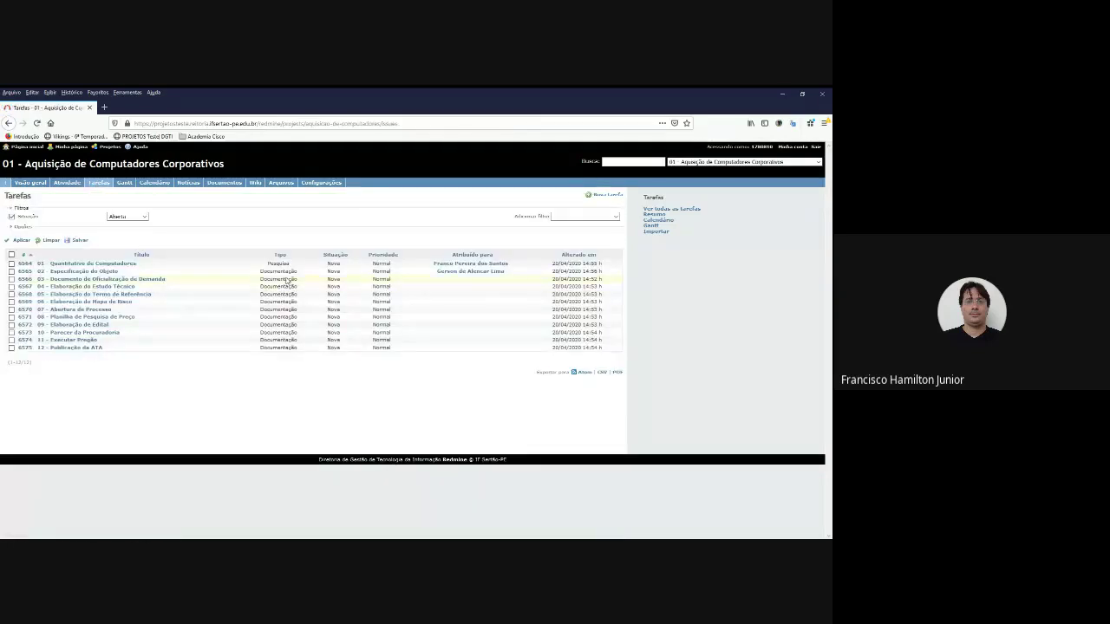
Step: Add a Data prevista column to the task list, then open '12 - Publicação da ATA'
{"action": "left_click", "coordinate": [24, 226]}
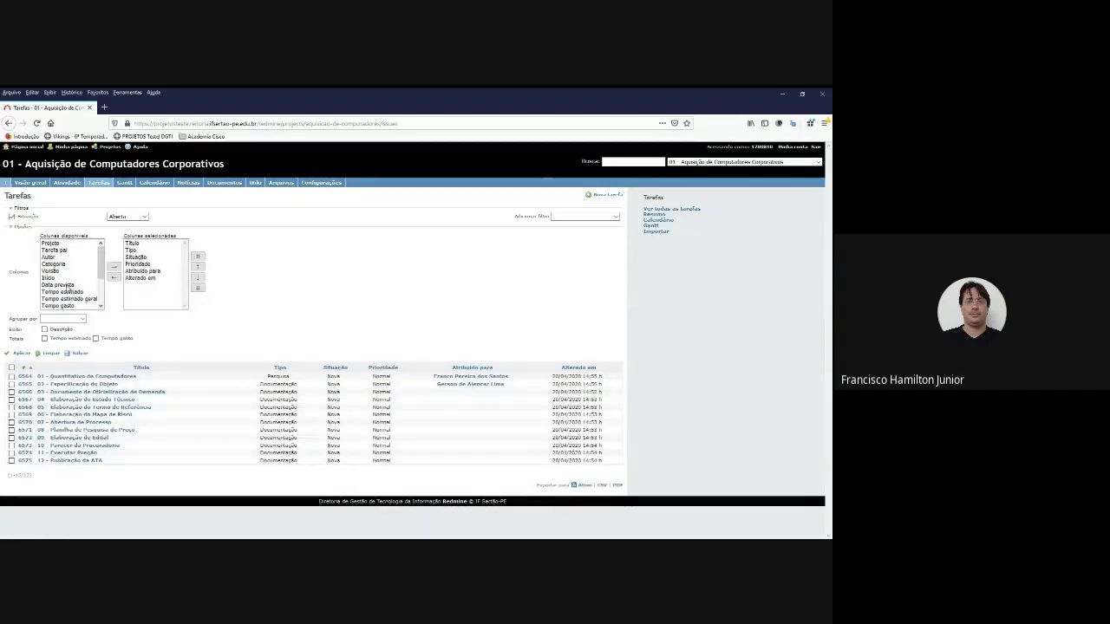
{"action": "left_click", "coordinate": [60, 285]}
{"action": "left_click", "coordinate": [114, 266]}
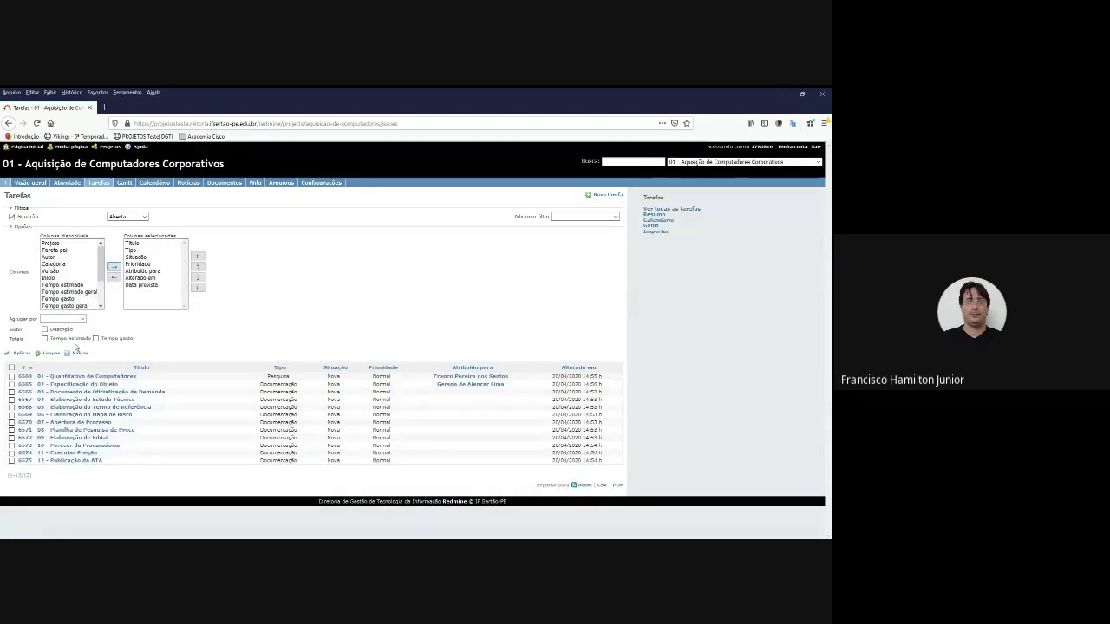
{"action": "left_click", "coordinate": [19, 353]}
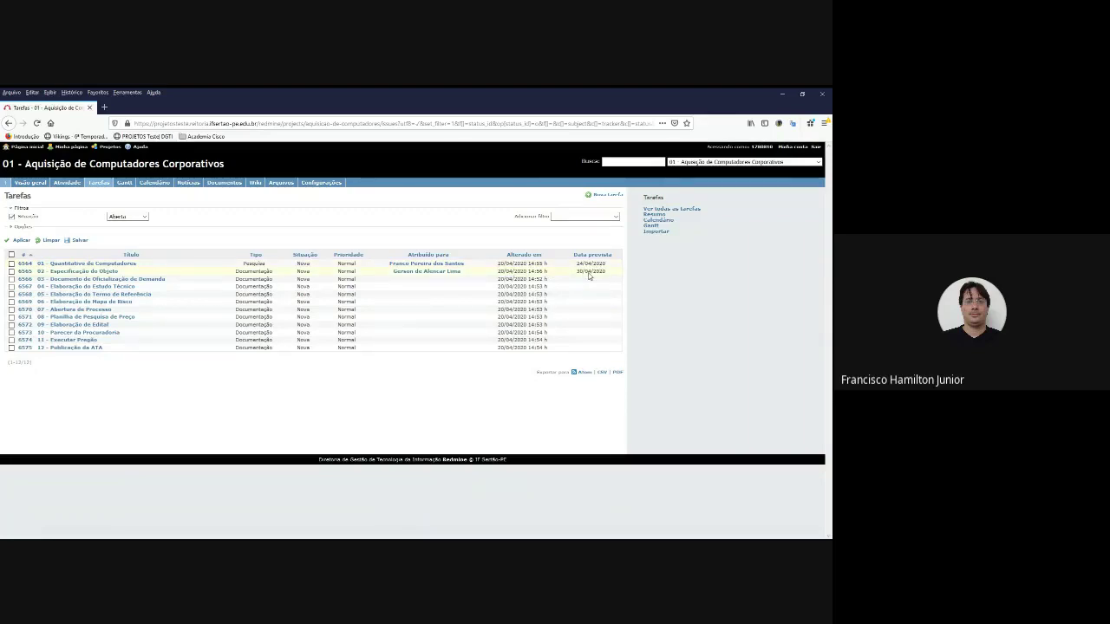
{"action": "left_click", "coordinate": [78, 347]}
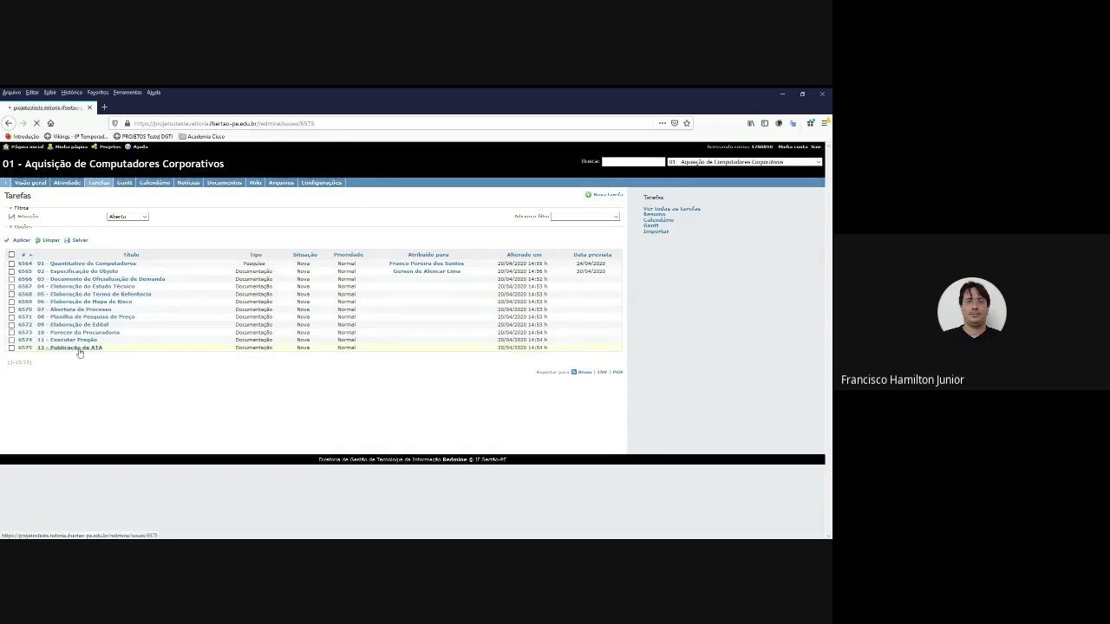
Step: Assign task #6575 to a team member, due 30/06/2020, keeping type Documentação, and save
{"action": "left_click", "coordinate": [462, 307]}
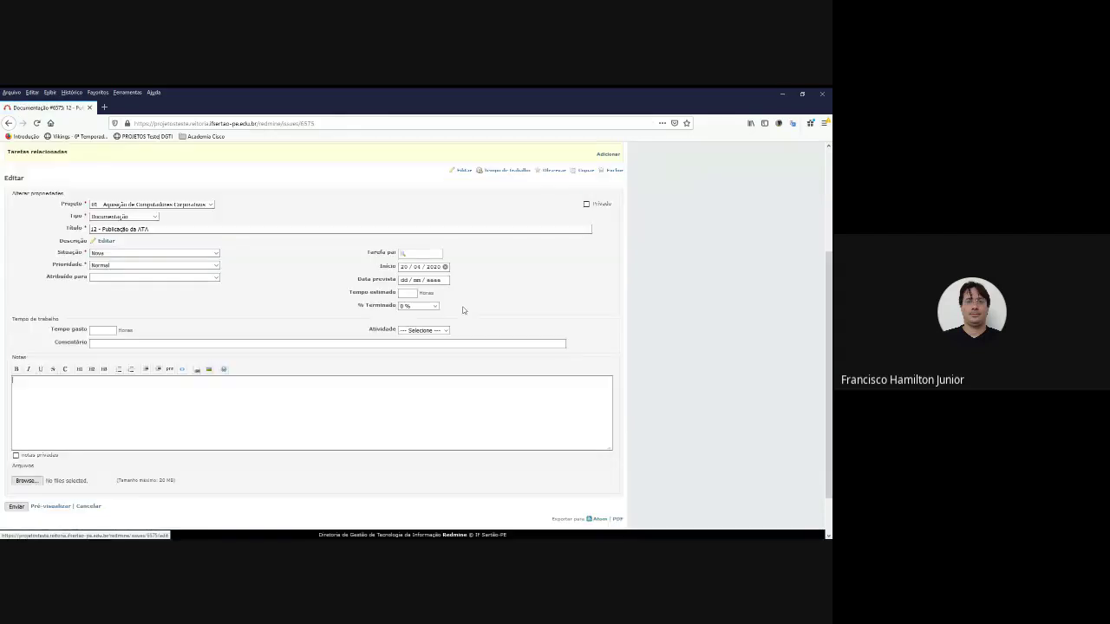
{"action": "left_click", "coordinate": [163, 279]}
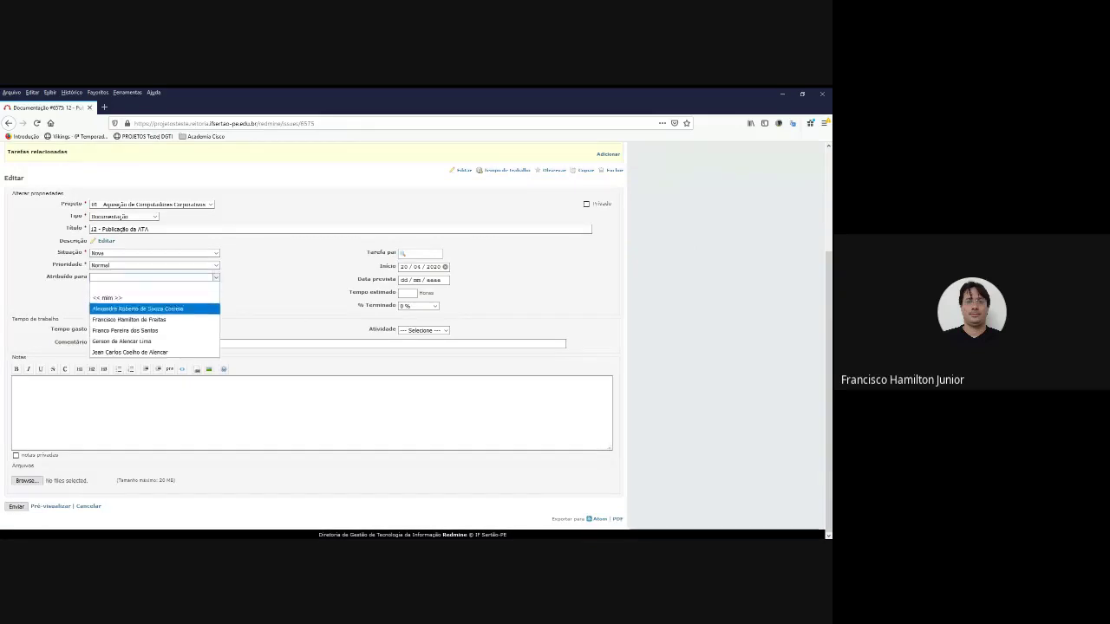
{"action": "left_click", "coordinate": [156, 352]}
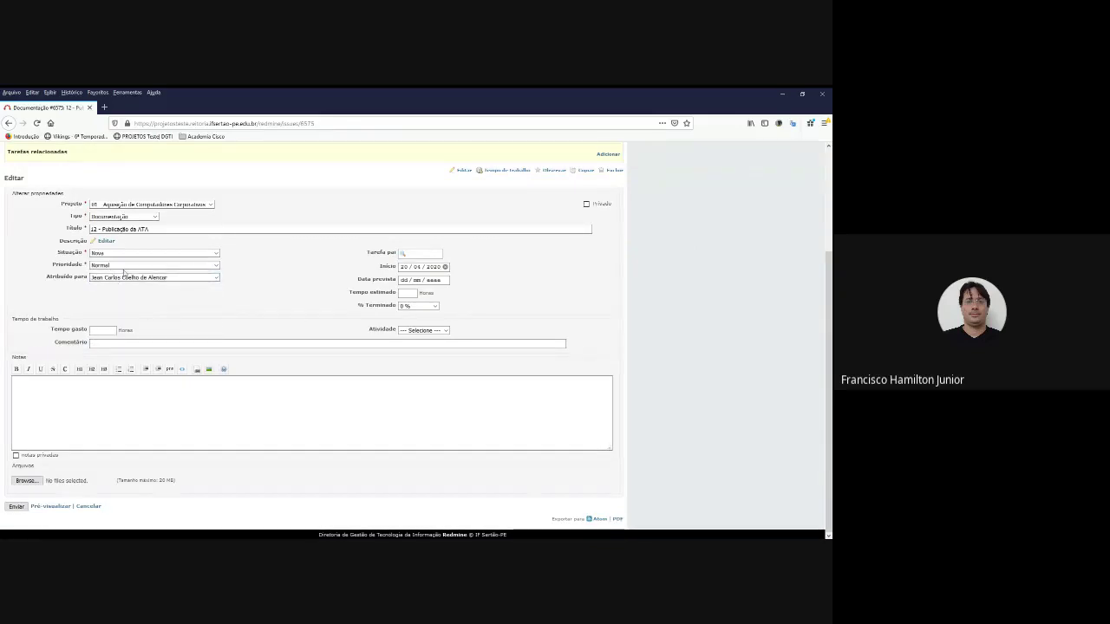
{"action": "left_click", "coordinate": [405, 282]}
{"action": "left_click", "coordinate": [405, 282]}
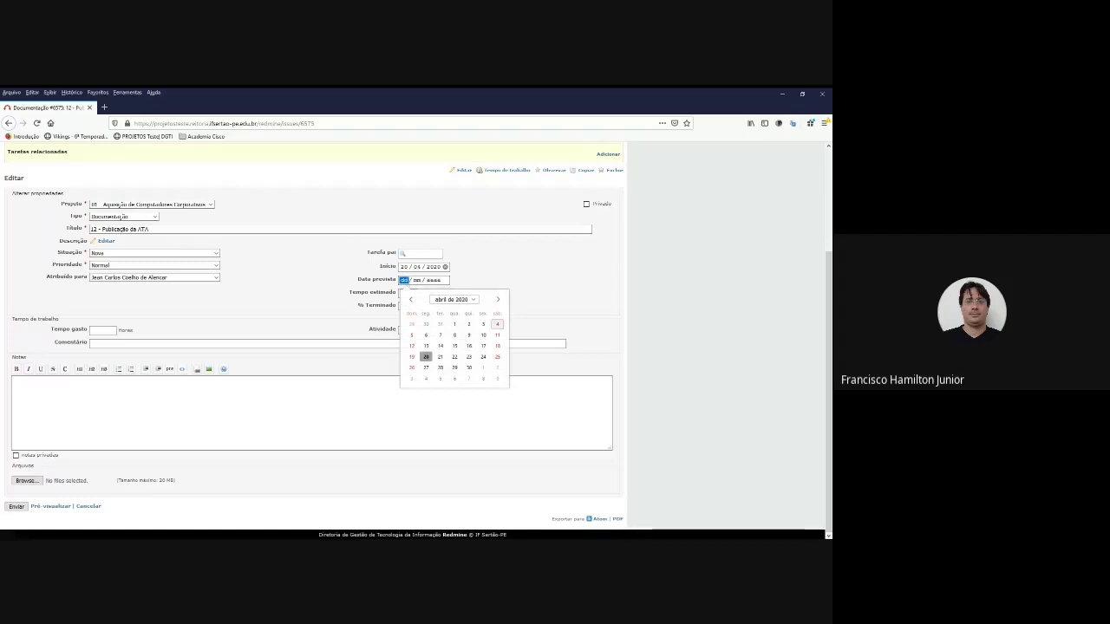
{"action": "left_click", "coordinate": [498, 300]}
{"action": "left_click", "coordinate": [498, 300]}
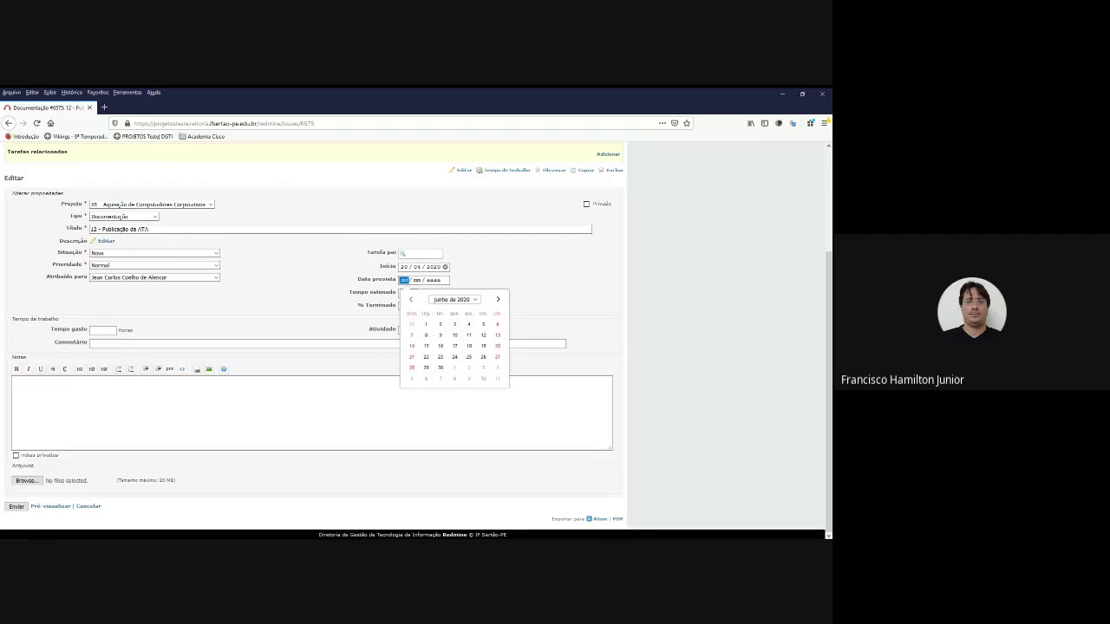
{"action": "left_click", "coordinate": [442, 368]}
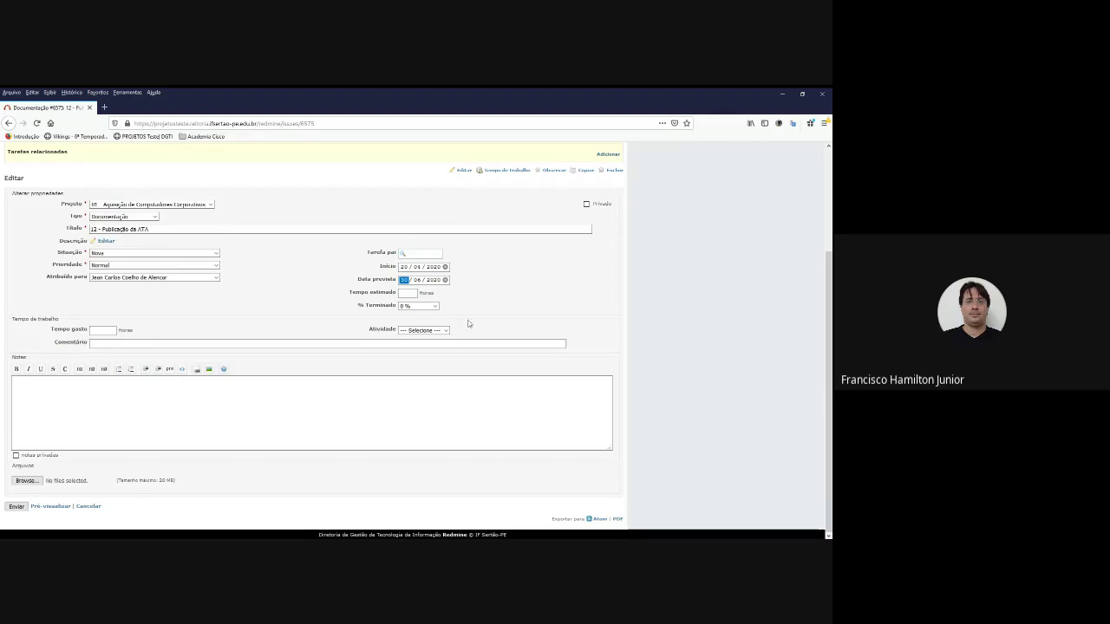
{"action": "left_click", "coordinate": [110, 219]}
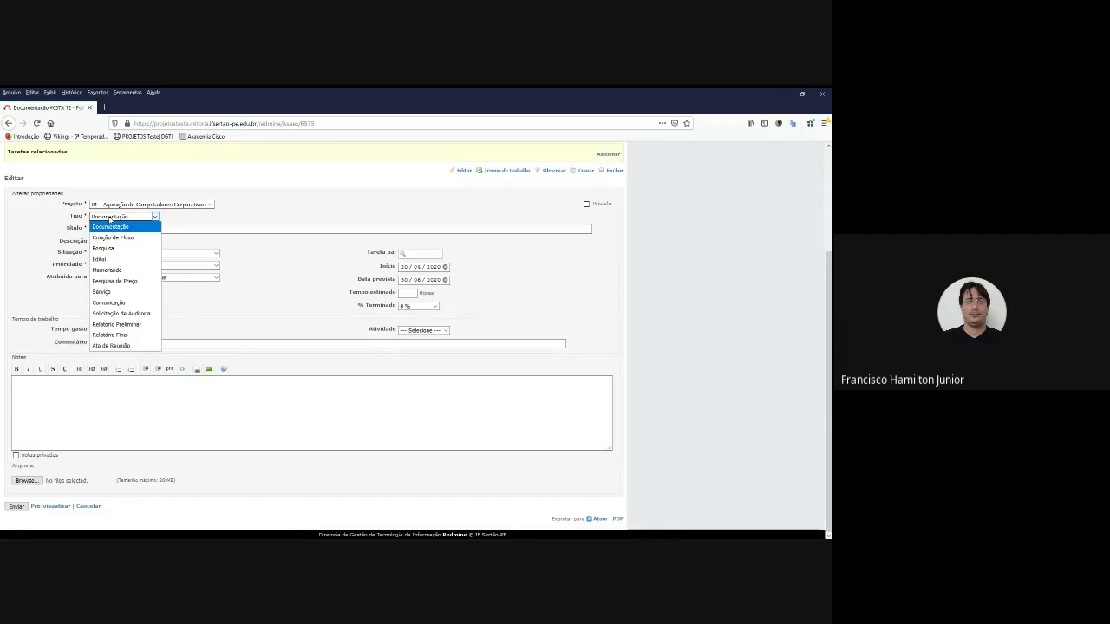
{"action": "left_click", "coordinate": [110, 227]}
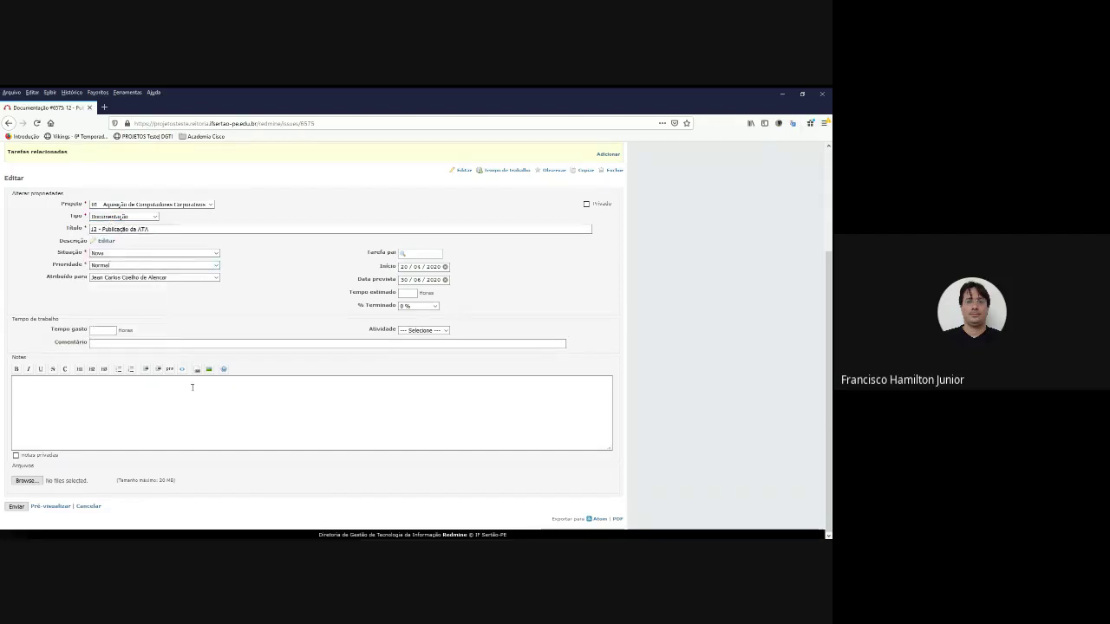
{"action": "left_click", "coordinate": [25, 509]}
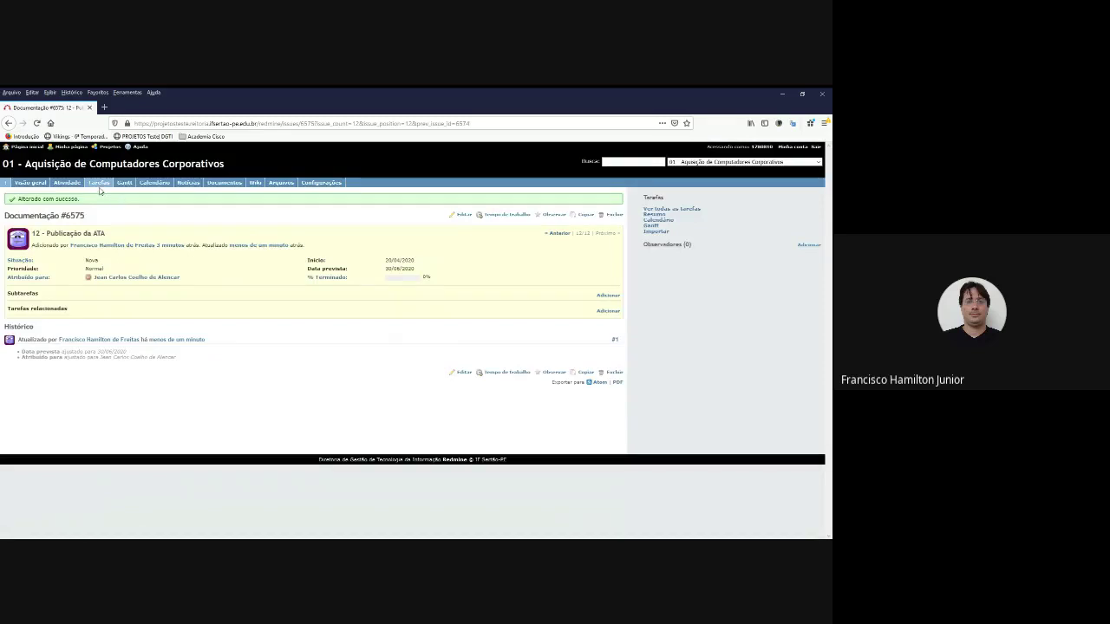
Step: Look over the task list and activity feed, ending on the Gantt chart for tasks 01, 02 and 12
{"action": "left_click", "coordinate": [98, 184]}
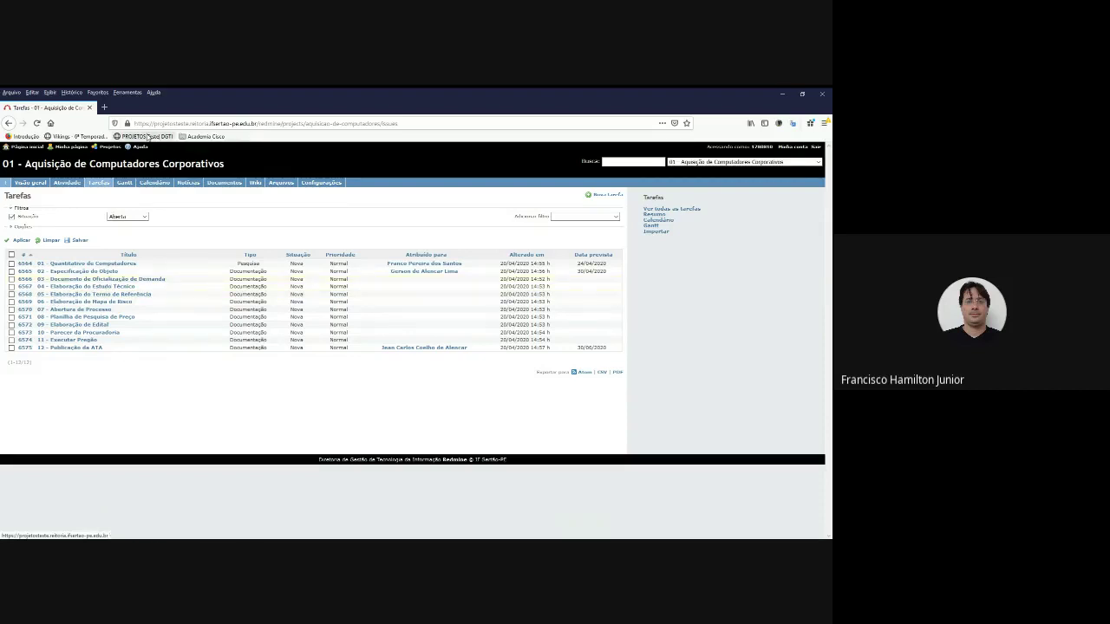
{"action": "left_click", "coordinate": [69, 183]}
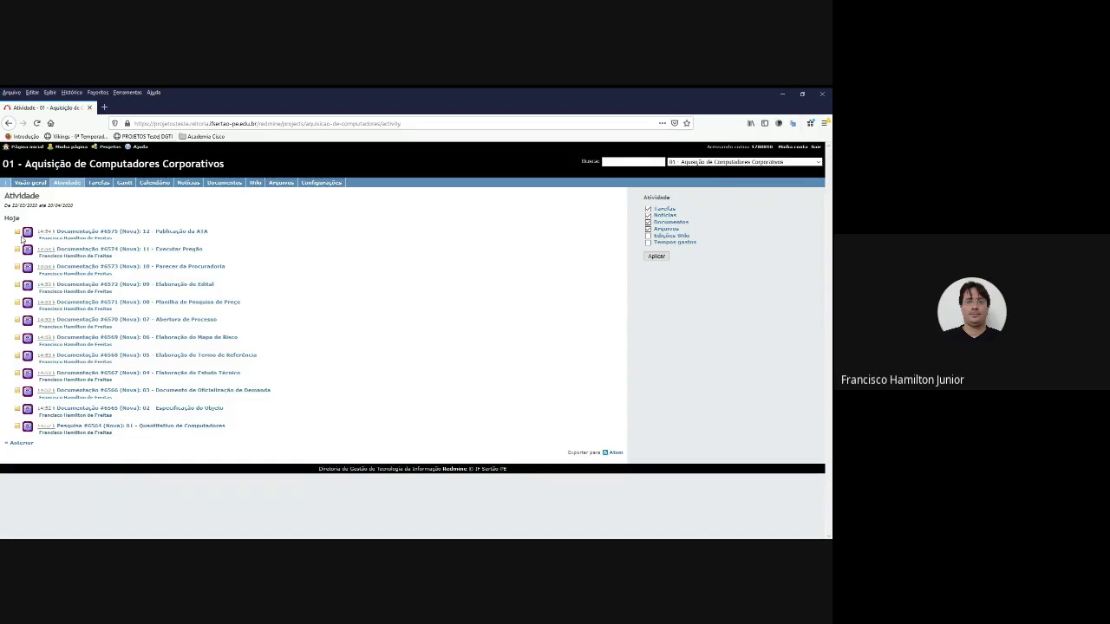
{"action": "left_click", "coordinate": [99, 183]}
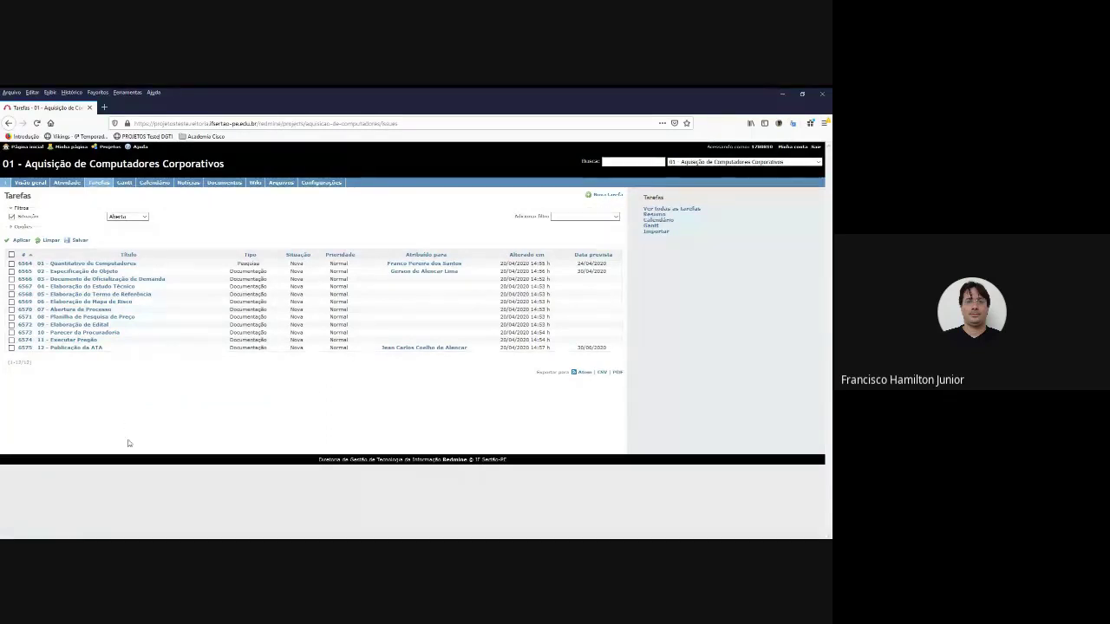
{"action": "left_click", "coordinate": [125, 184]}
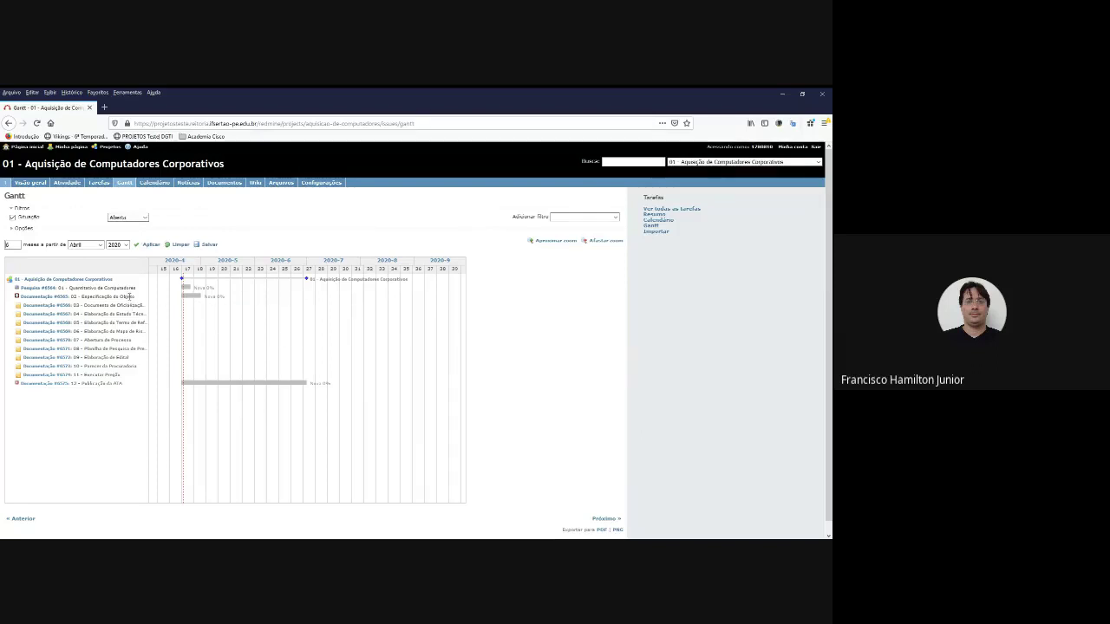
{"action": "mouse_move", "coordinate": [185, 291]}
{"action": "mouse_move", "coordinate": [305, 386]}
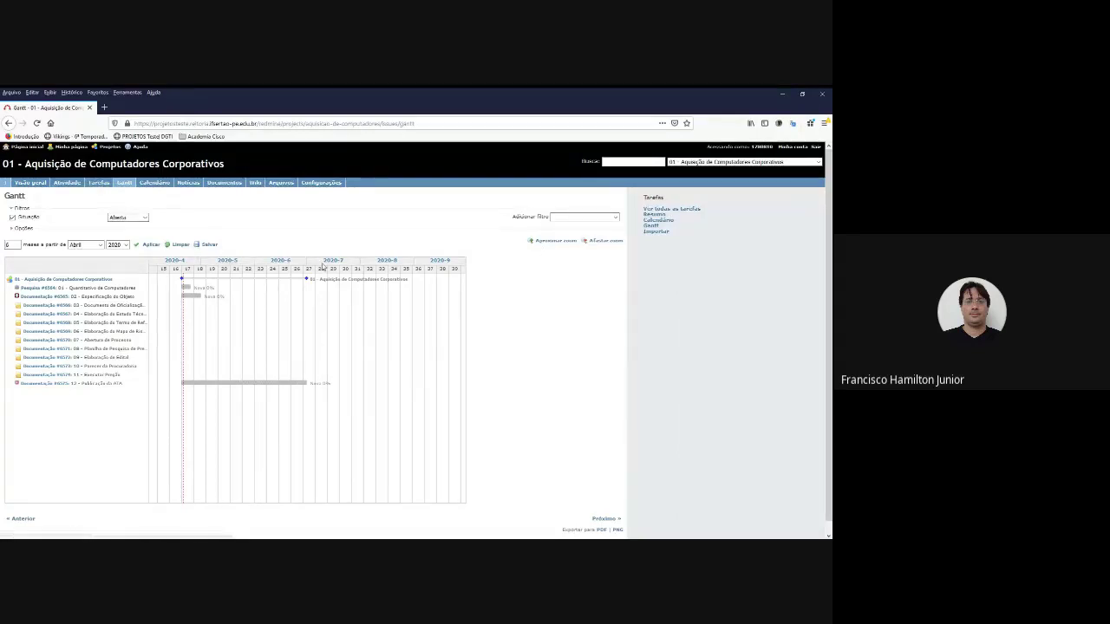
{"action": "left_click", "coordinate": [99, 184]}
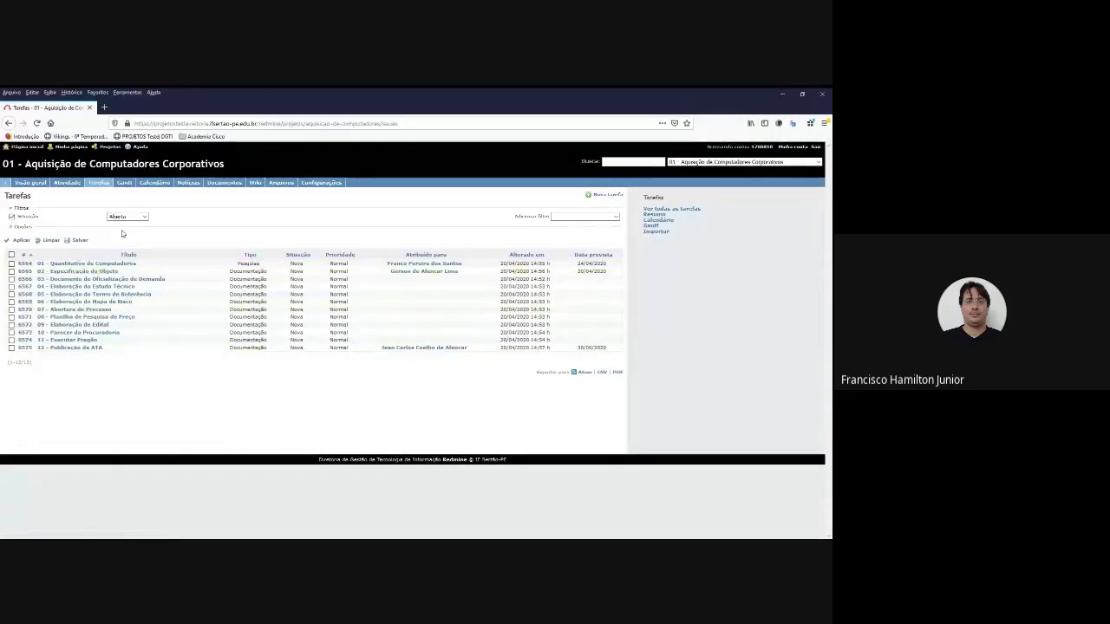
{"action": "left_click", "coordinate": [125, 186]}
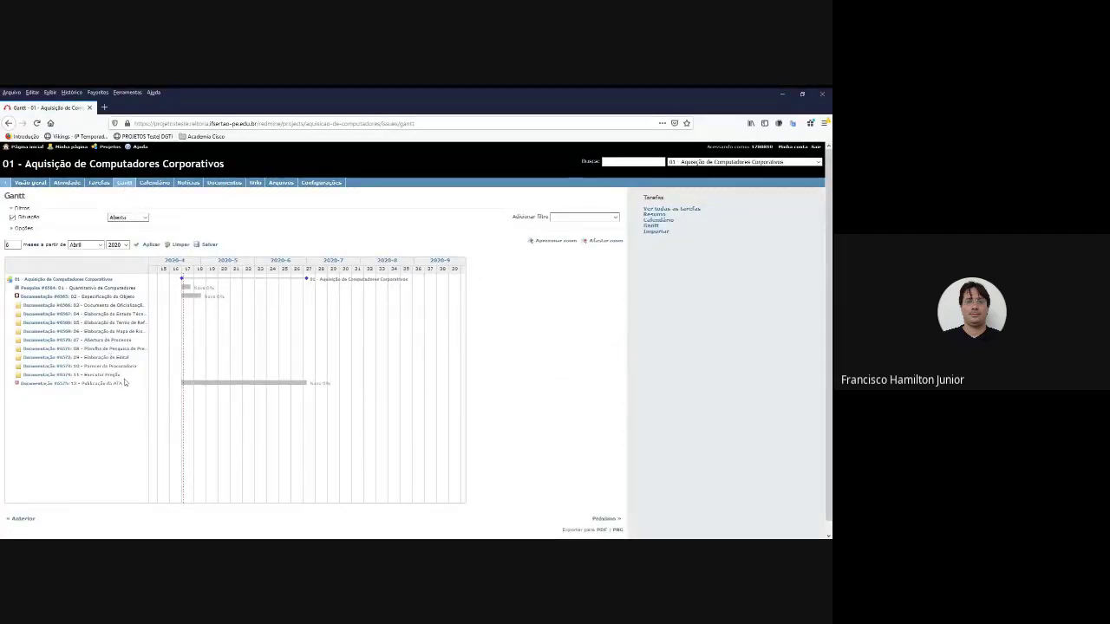
Step: Scroll through the project's tasks on the April 2020 Calendário, then move on to Notícias
{"action": "left_click", "coordinate": [156, 183]}
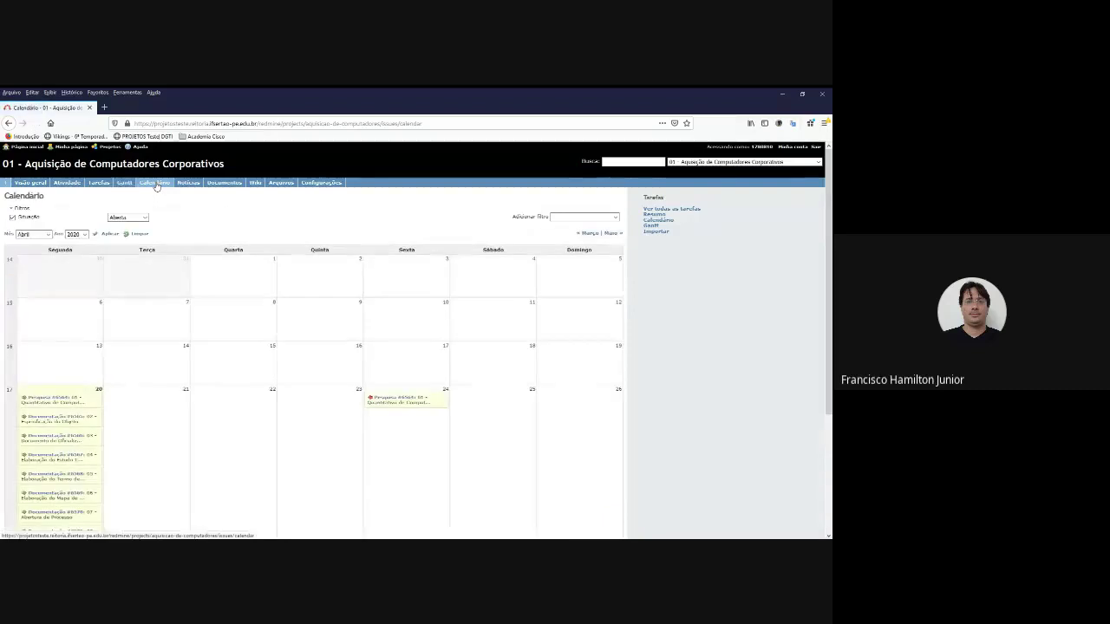
{"action": "mouse_move", "coordinate": [122, 422]}
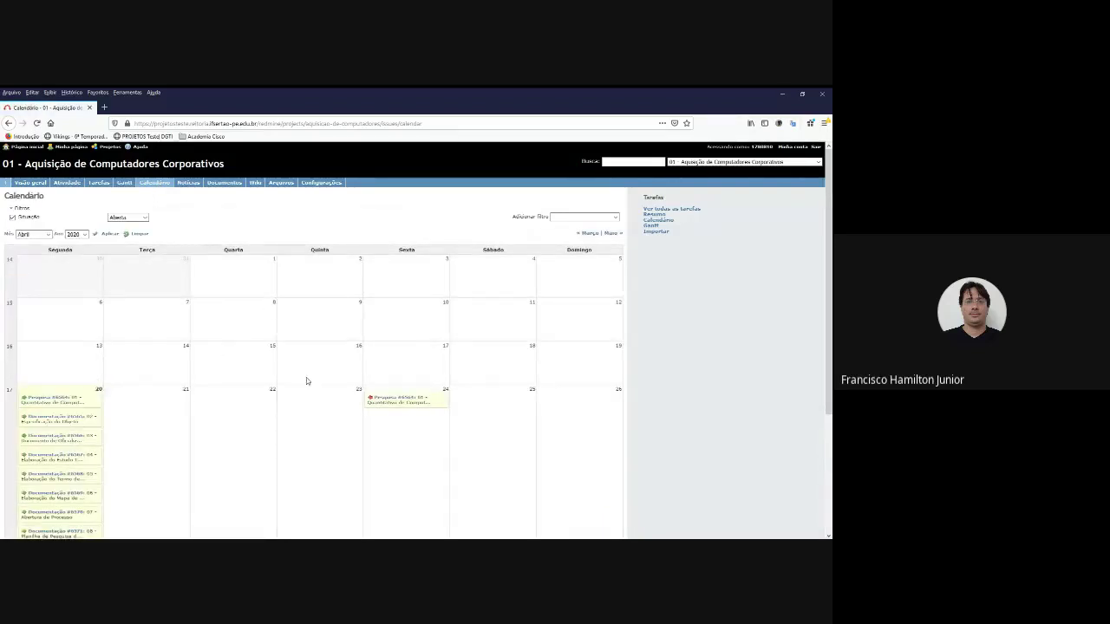
{"action": "scroll", "coordinate": [274, 376], "scroll_direction": "down", "scroll_amount": 5}
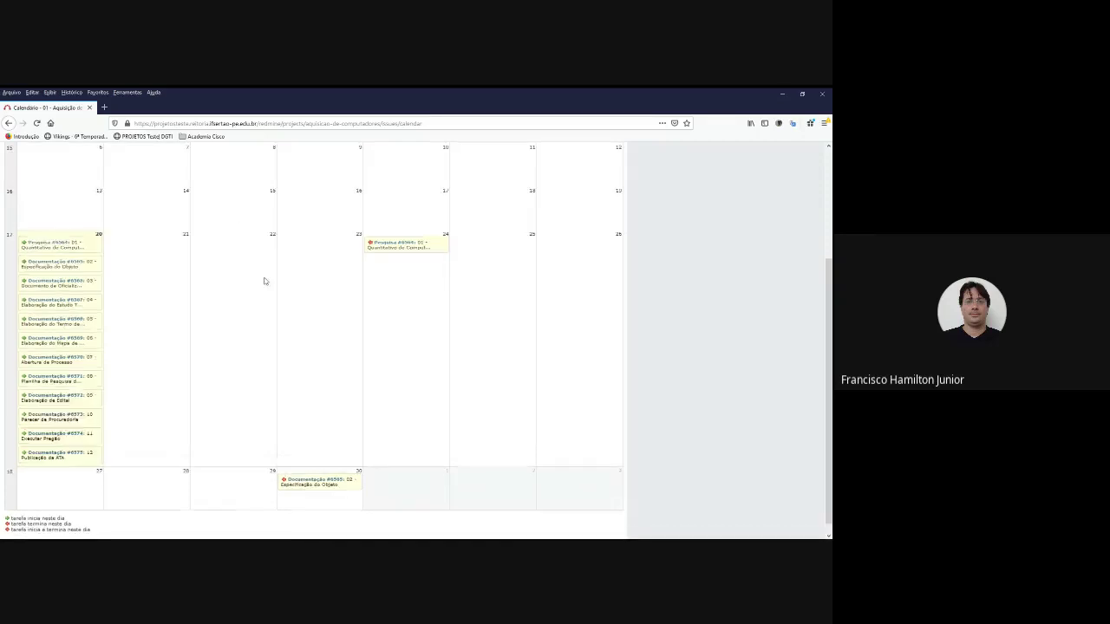
{"action": "scroll", "coordinate": [264, 281], "scroll_direction": "up", "scroll_amount": 3}
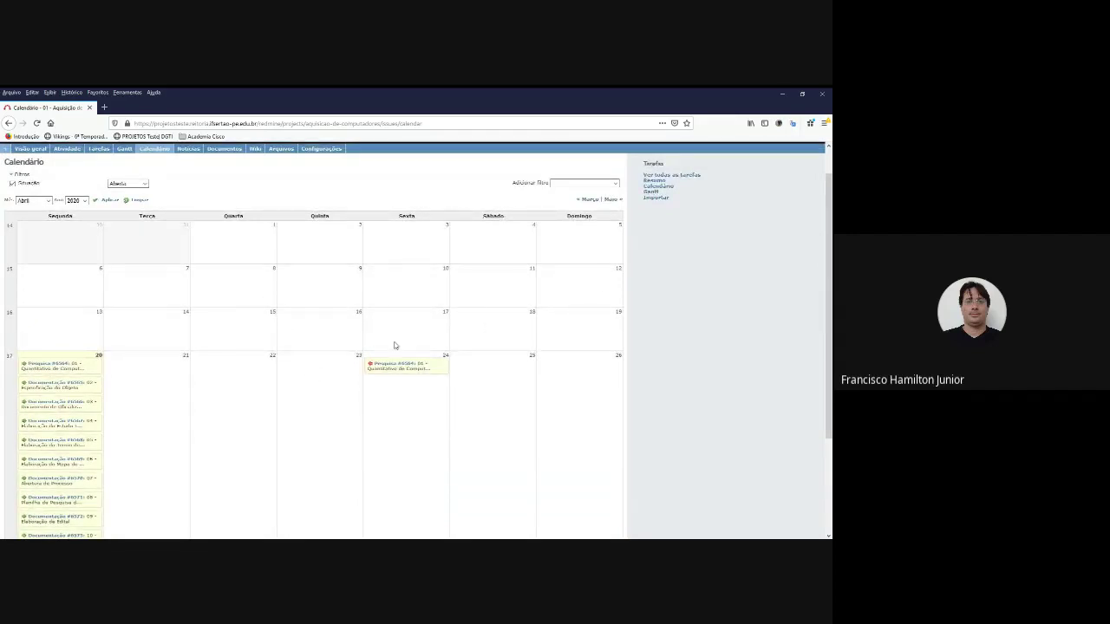
{"action": "scroll", "coordinate": [289, 342], "scroll_direction": "up", "scroll_amount": 1}
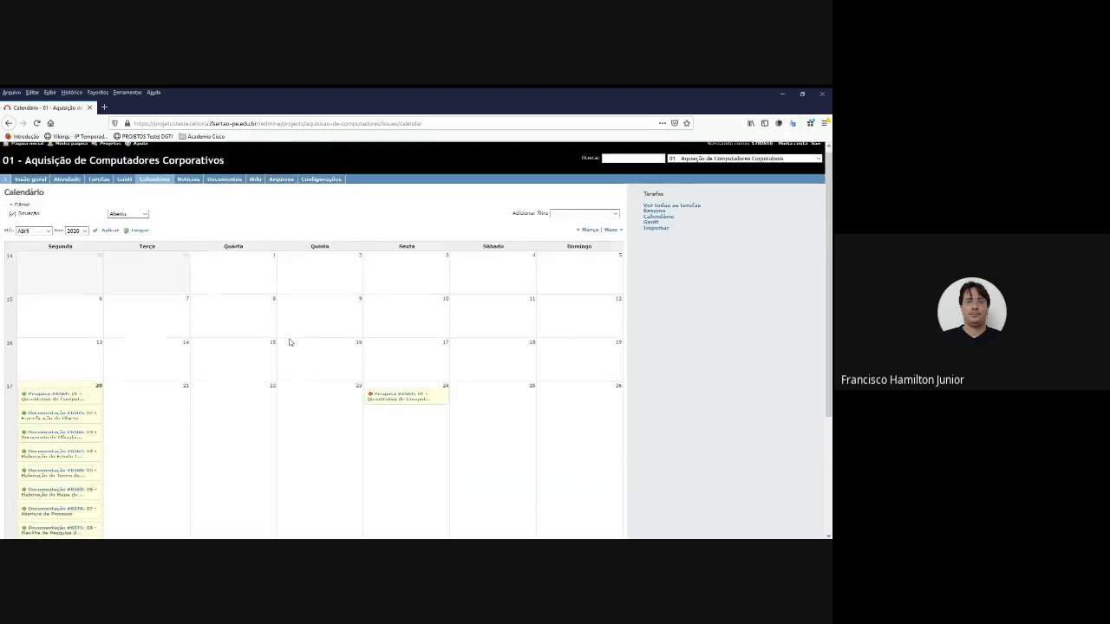
{"action": "left_click", "coordinate": [188, 181]}
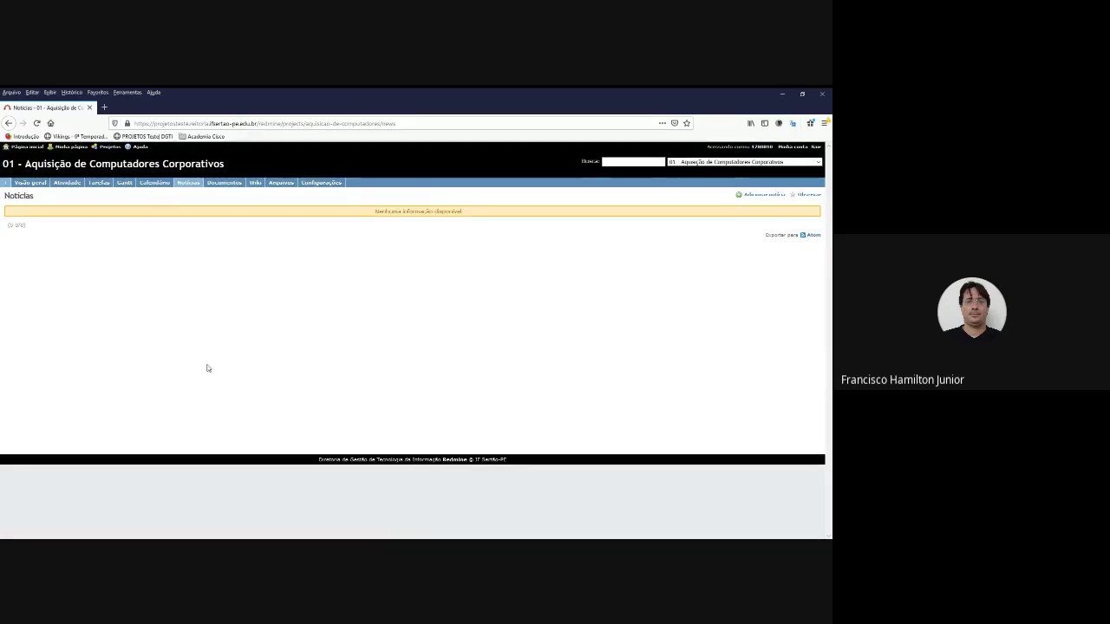
{"action": "left_click", "coordinate": [772, 197]}
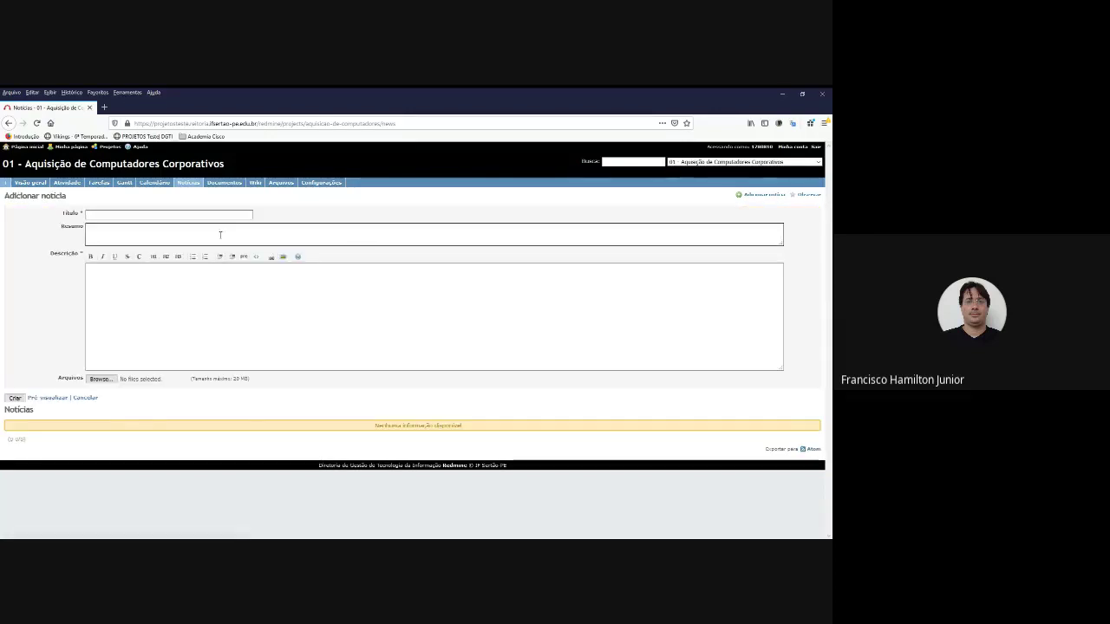
{"action": "left_click", "coordinate": [159, 217]}
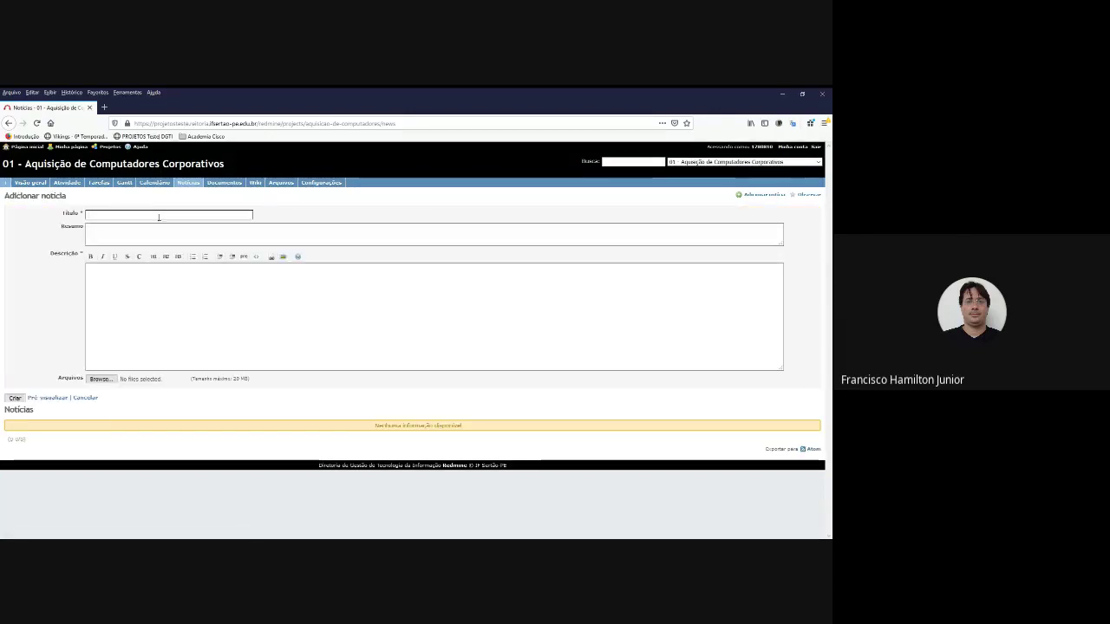
{"action": "type", "text": "Nova Ins"}
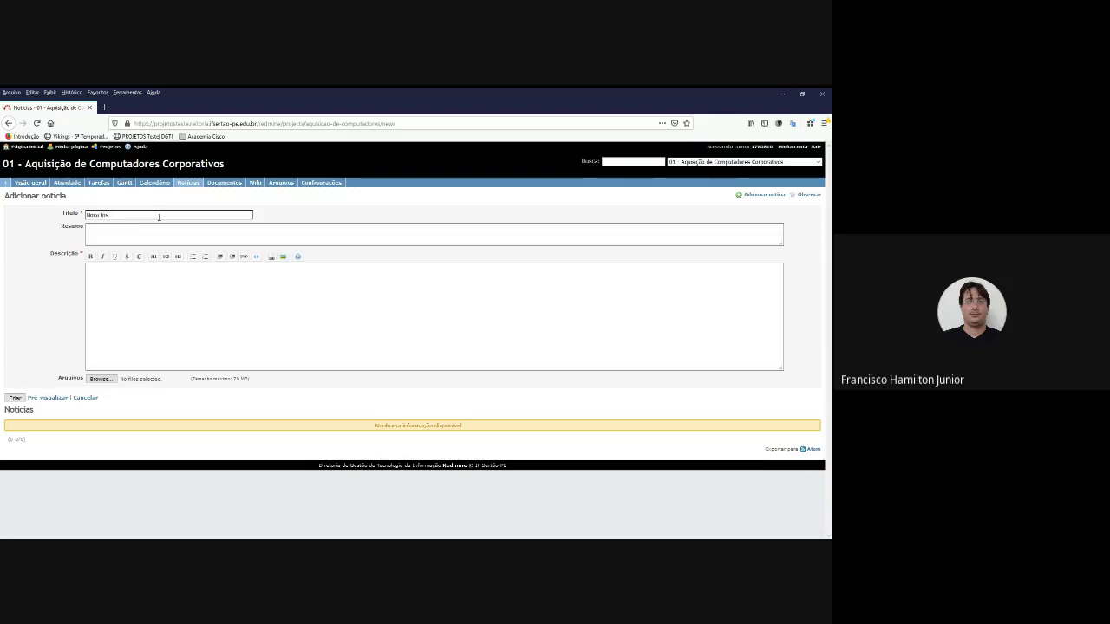
{"action": "type", "text": "trução n"}
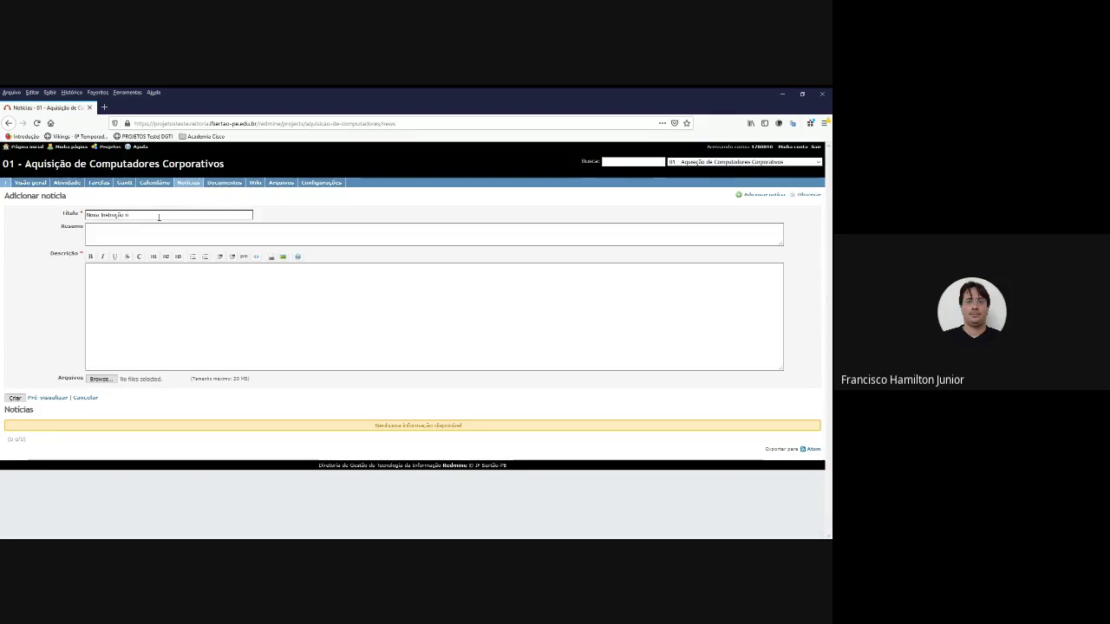
{"action": "type", "text": "ormativa "}
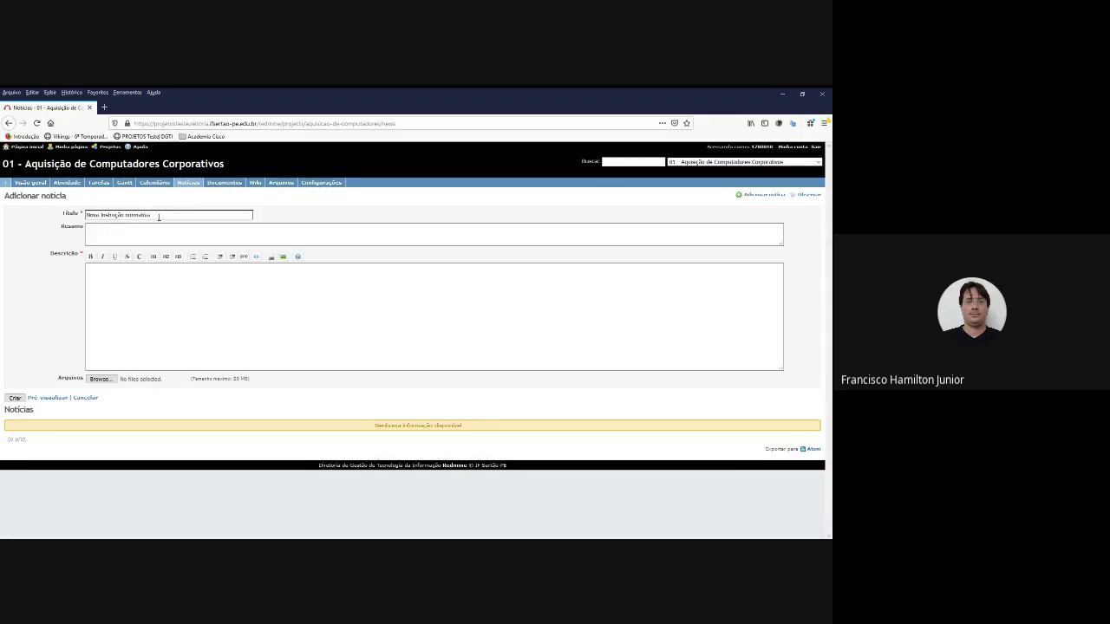
{"action": "type", "text": "do gov"}
{"action": "key", "text": "Delete"}
{"action": "type", "text": "N"}
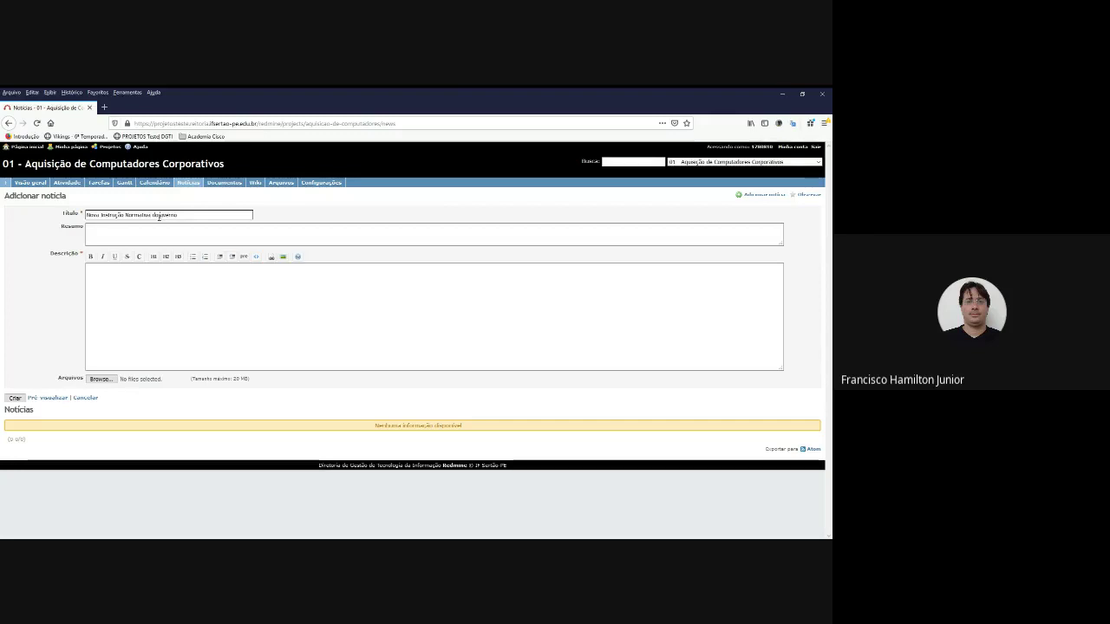
{"action": "left_click", "coordinate": [159, 234]}
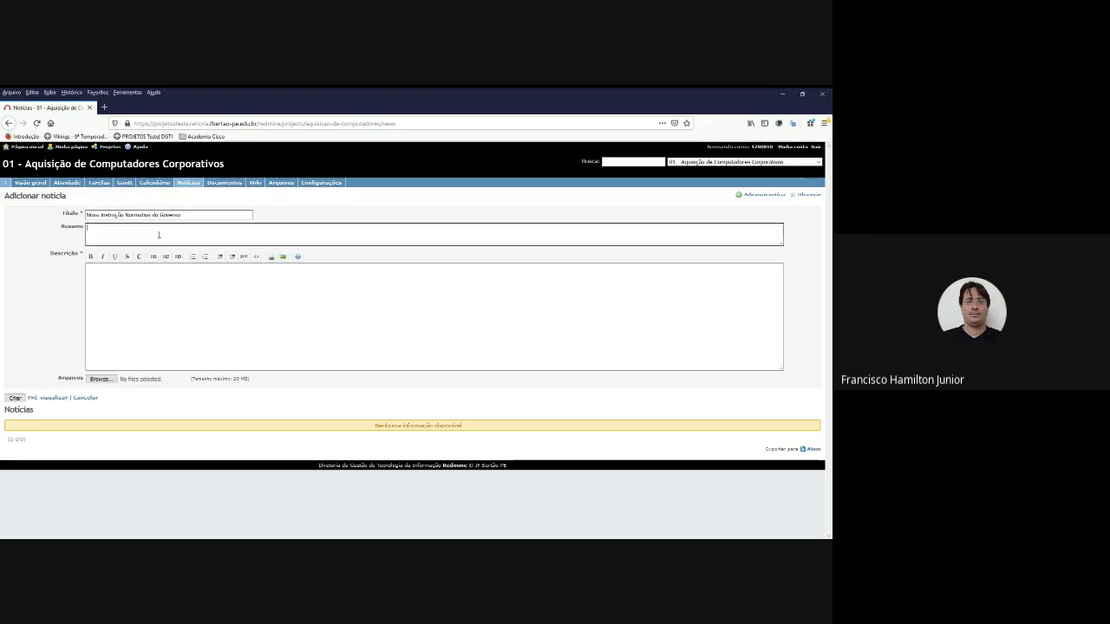
{"action": "type", "text": "Testam a IN08/2020"}
{"action": "left_click", "coordinate": [147, 267]}
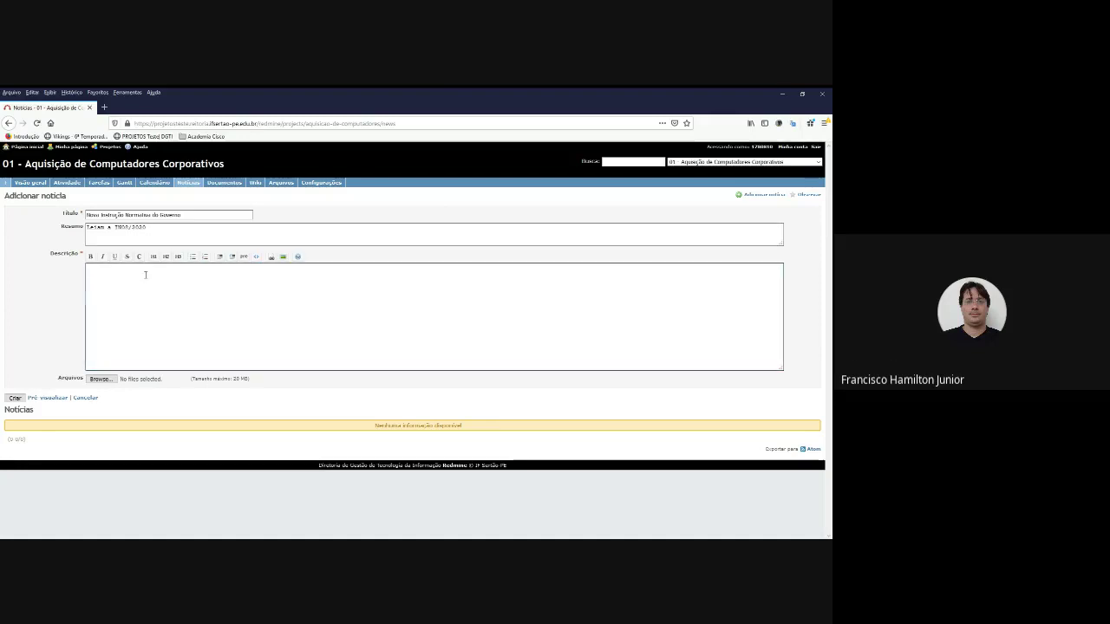
{"action": "type", "text": "Link"}
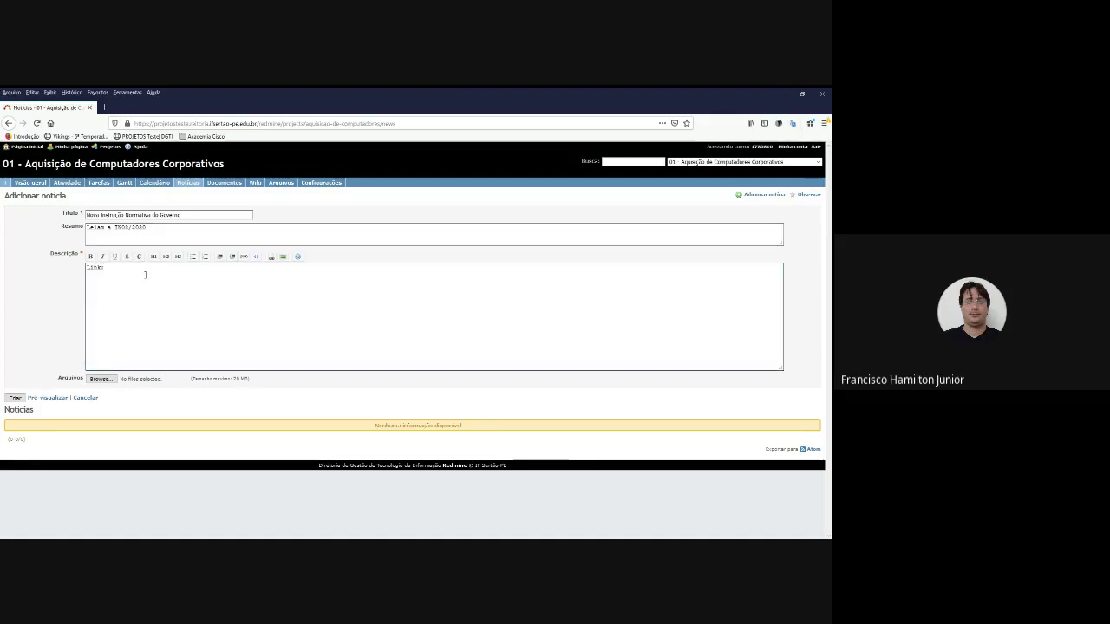
{"action": "type", "text": ": www.governo.gov.br"}
{"action": "left_click", "coordinate": [16, 398]}
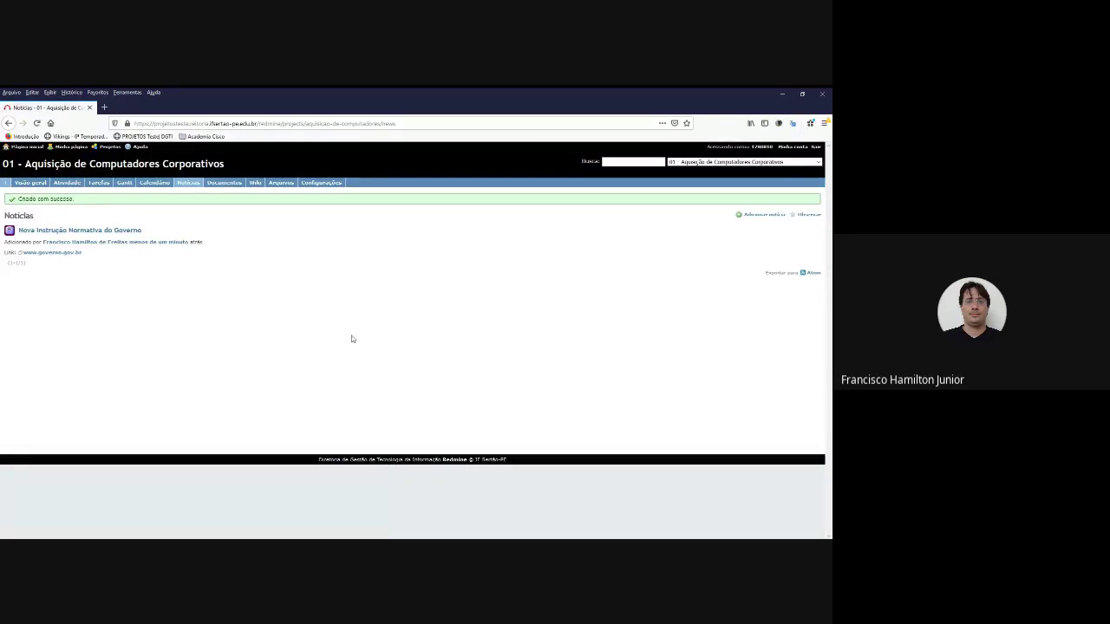
Step: Check the new news item under Últimas notícias on Visão geral, then view the empty Documentos list
{"action": "left_click", "coordinate": [31, 182]}
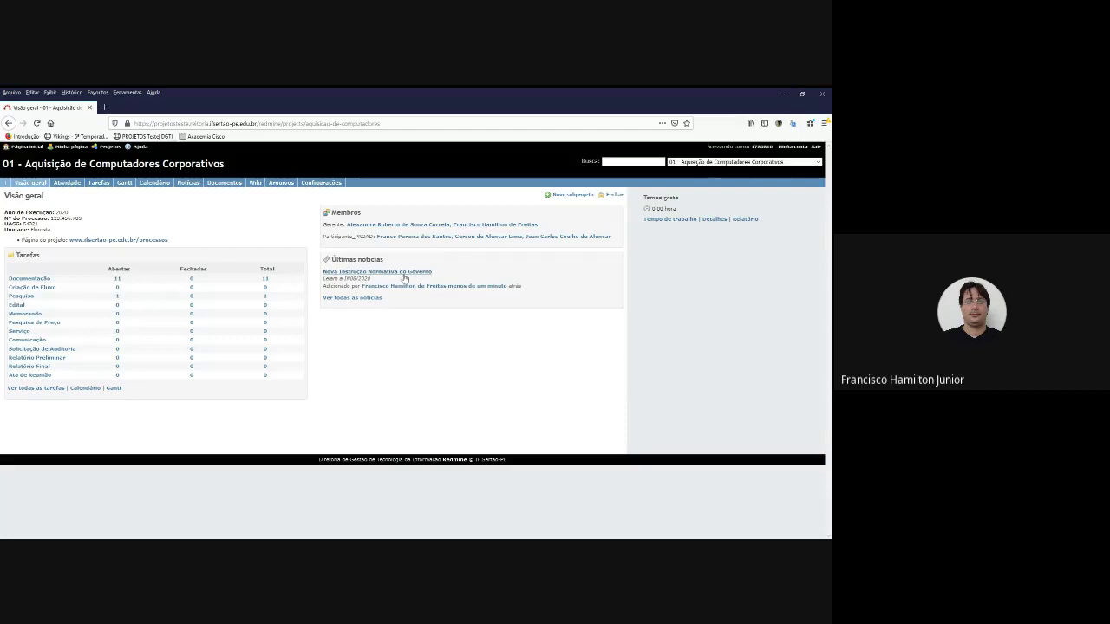
{"action": "left_click", "coordinate": [230, 184]}
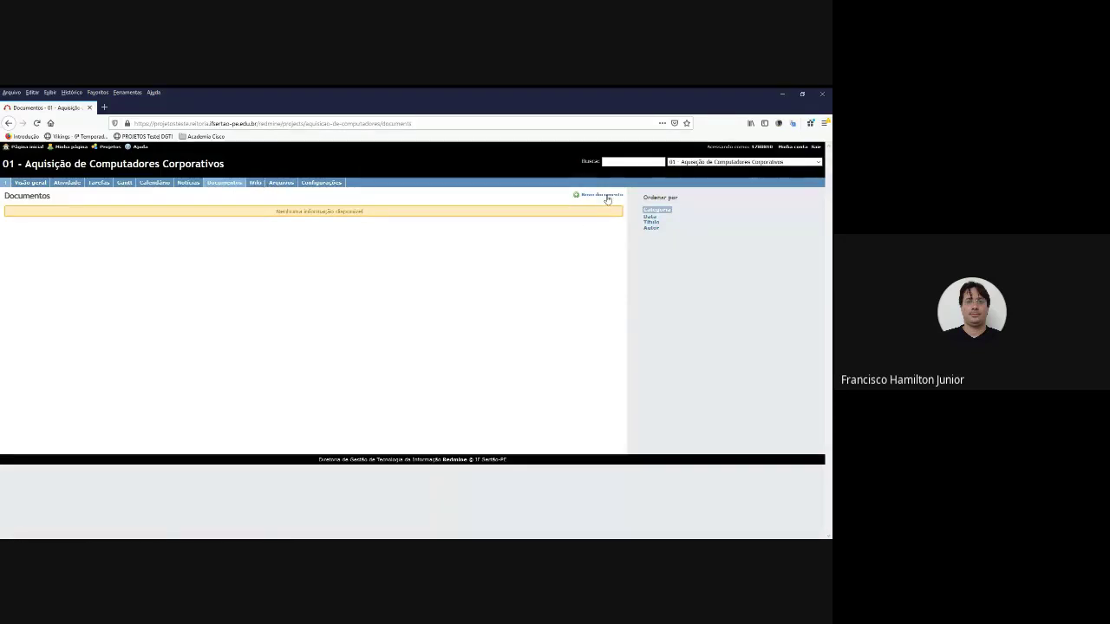
Step: Start a new document titled 'Termo de Referência', cancelling the file attachment
{"action": "left_click", "coordinate": [607, 199]}
{"action": "left_click", "coordinate": [235, 226]}
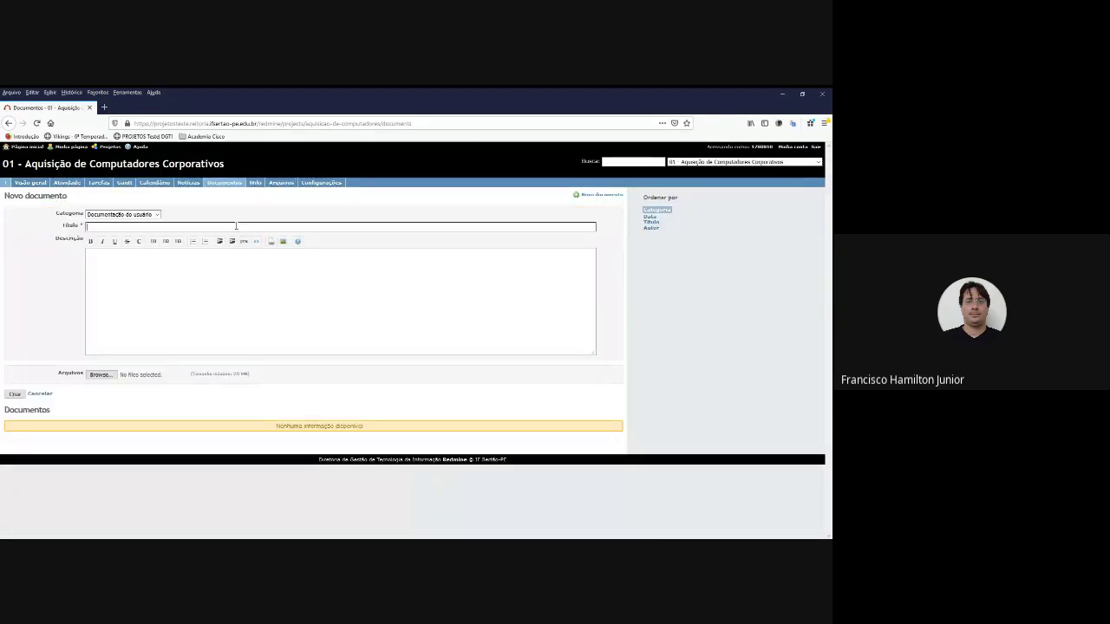
{"action": "type", "text": "Termo de Re"}
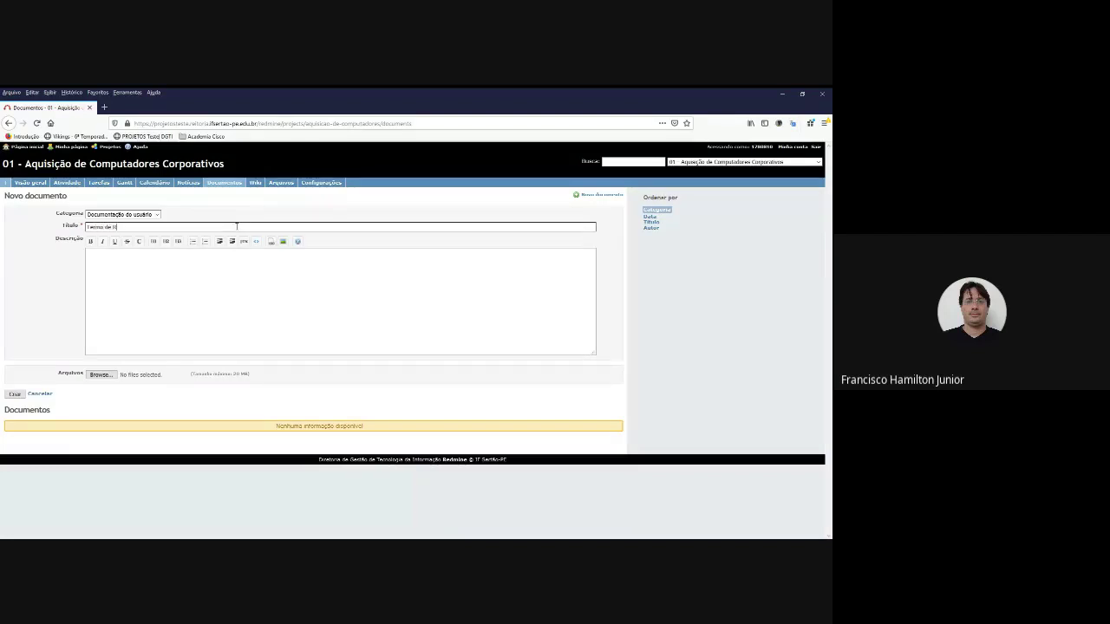
{"action": "type", "text": "ferênci"}
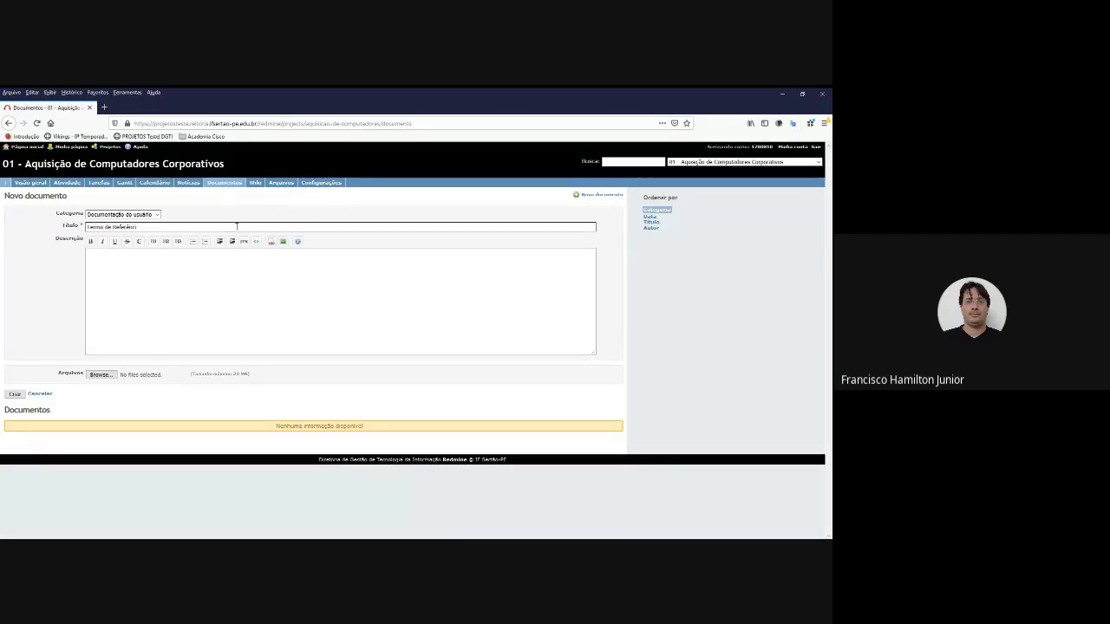
{"action": "type", "text": "a"}
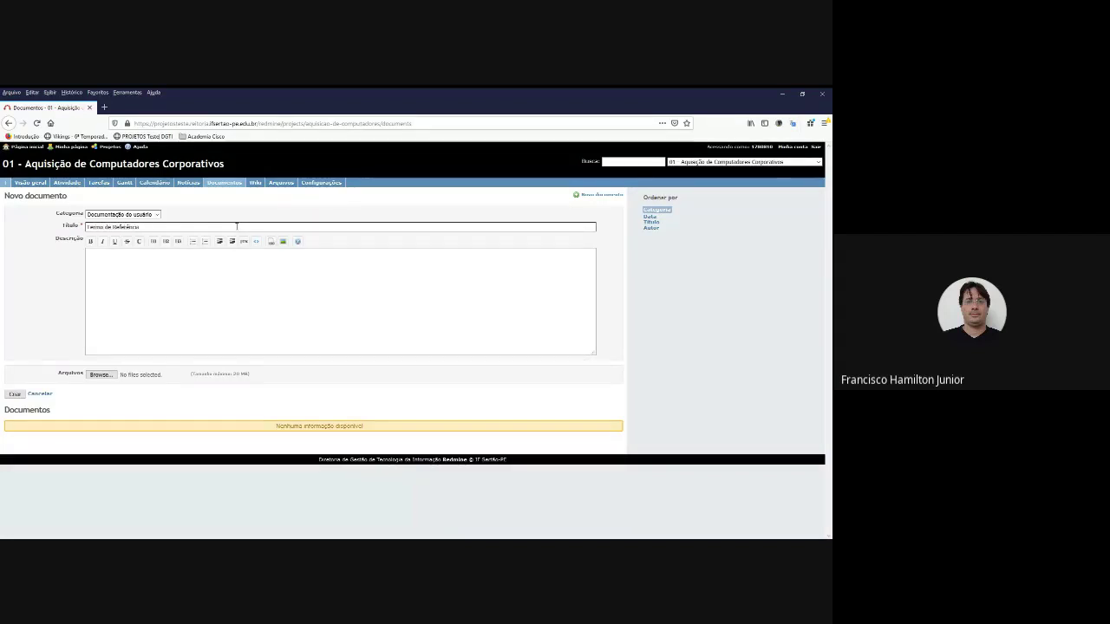
{"action": "left_click", "coordinate": [99, 375]}
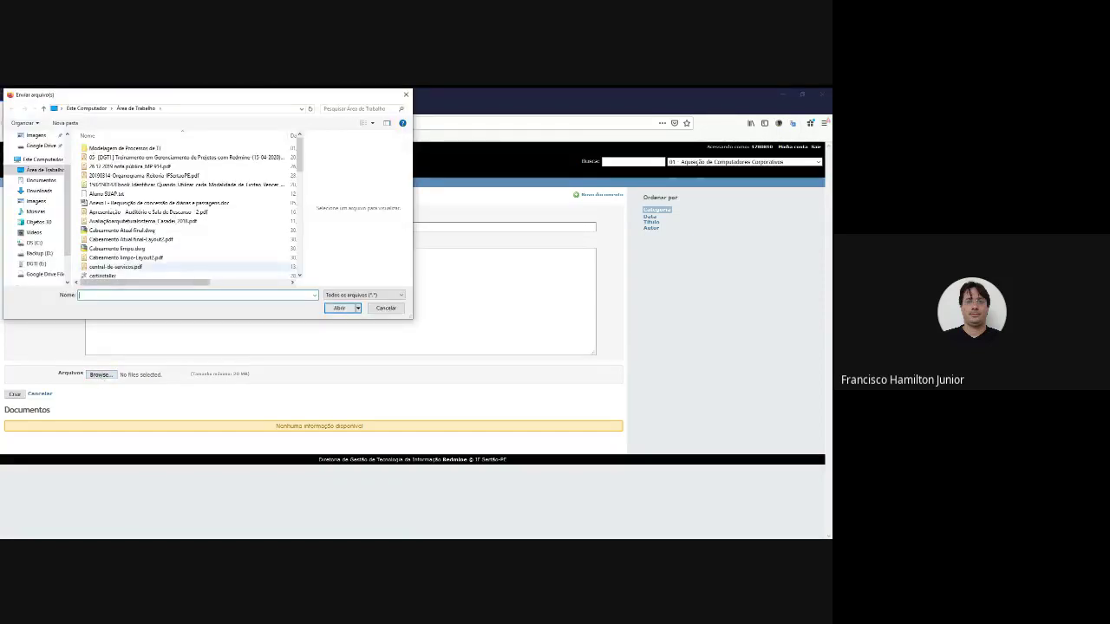
{"action": "left_click", "coordinate": [115, 266]}
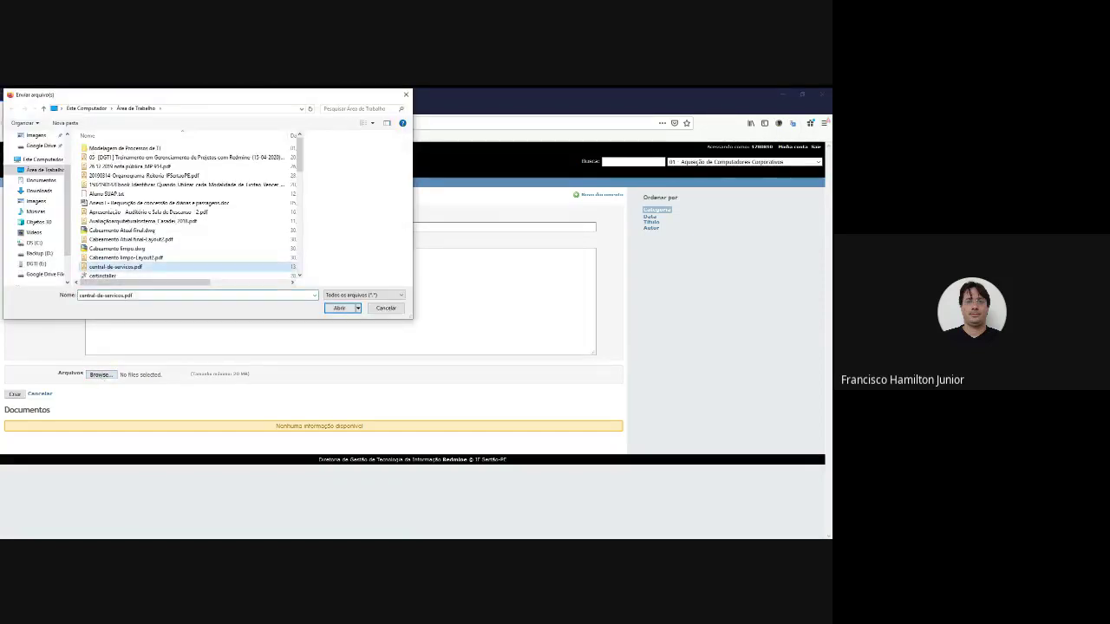
{"action": "key", "text": "Up"}
{"action": "key", "text": "Up"}
{"action": "key", "text": "Up"}
{"action": "key", "text": "Up"}
{"action": "key", "text": "Up"}
{"action": "key", "text": "Up"}
{"action": "key", "text": "Up"}
{"action": "key", "text": "Up"}
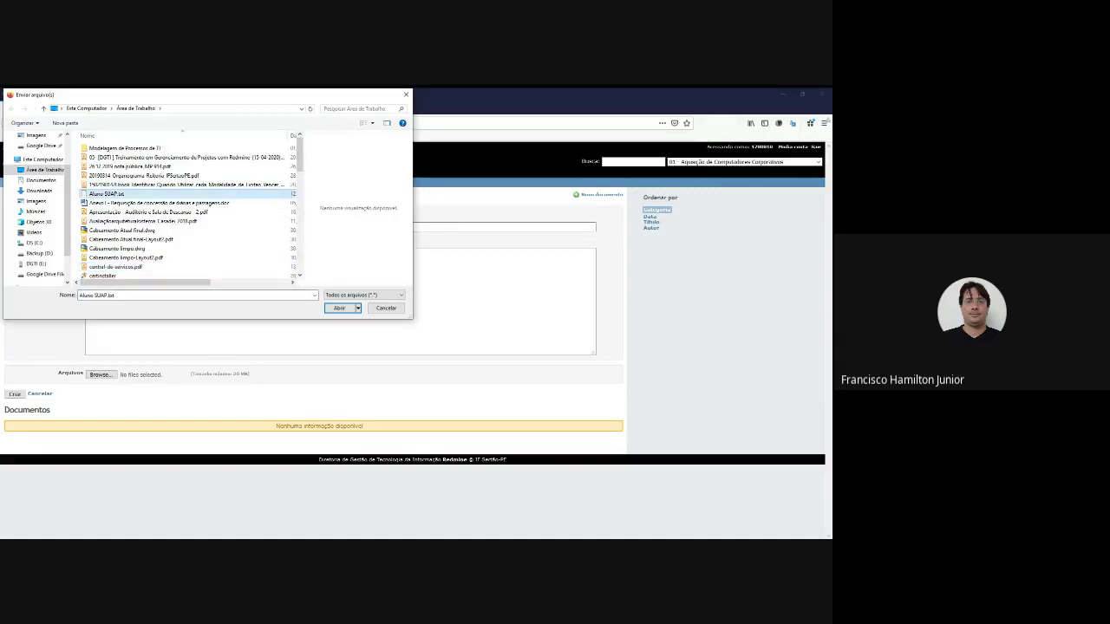
{"action": "key", "text": "Escape"}
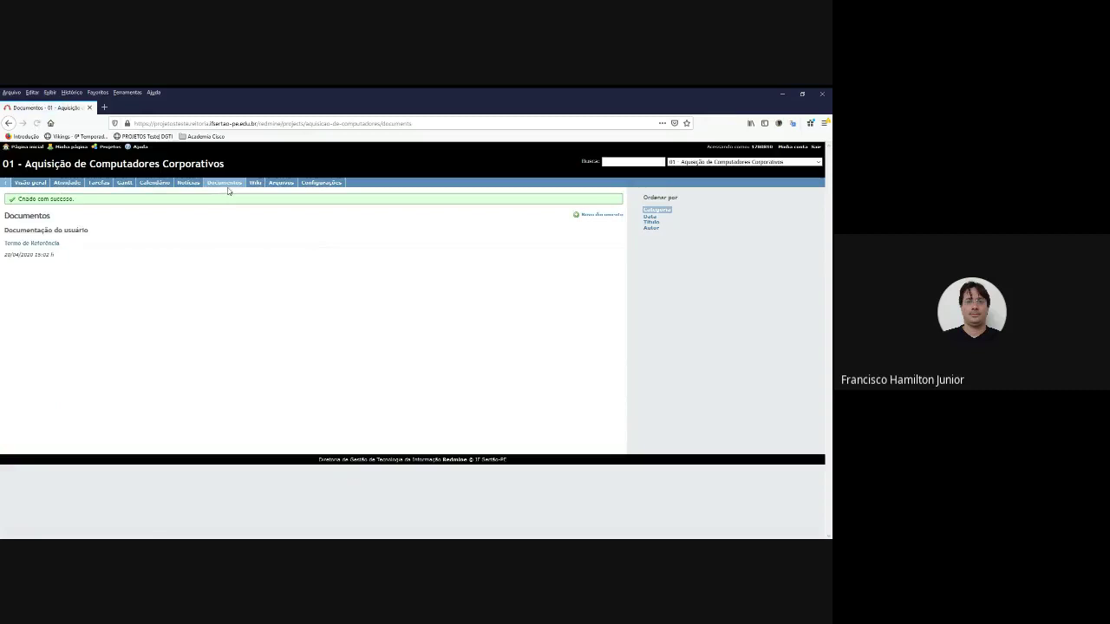
Step: Create the 'Pesquisa de Preço' document with Aluno SUAP.txt attached
{"action": "left_click", "coordinate": [607, 215]}
{"action": "type", "text": "PE"}
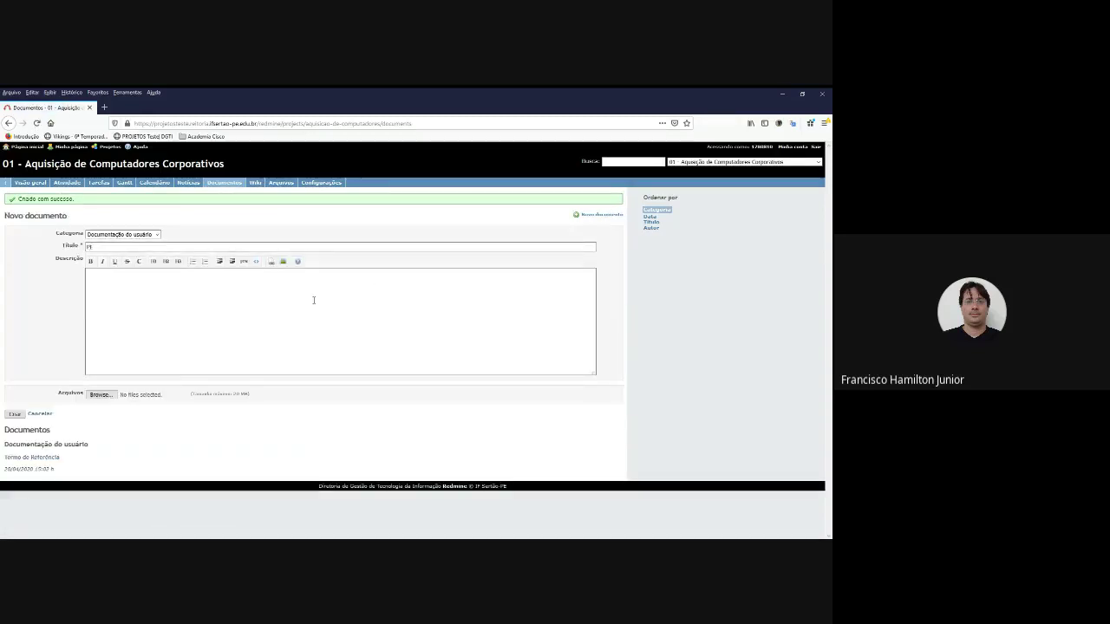
{"action": "type", "text": "squisa de P"}
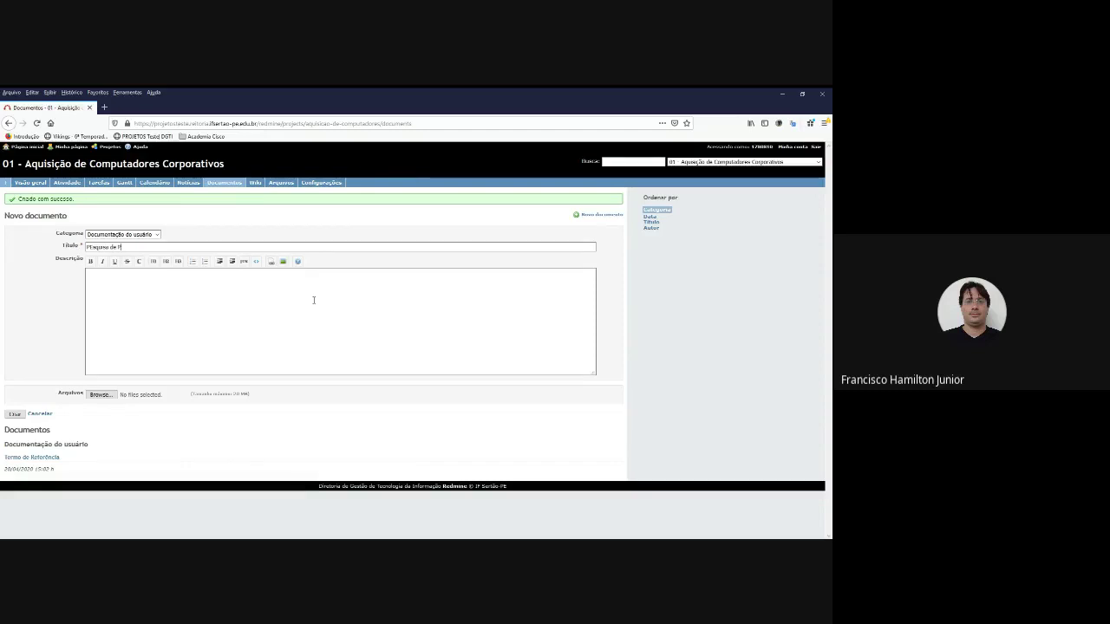
{"action": "type", "text": "re"}
{"action": "key", "text": "Left"}
{"action": "key", "text": "Left"}
{"action": "key", "text": "Left"}
{"action": "key", "text": "Left"}
{"action": "key", "text": "Left"}
{"action": "key", "text": "Left"}
{"action": "key", "text": "Left"}
{"action": "key", "text": "Left"}
{"action": "key", "text": "Left"}
{"action": "key", "text": "Left"}
{"action": "key", "text": "Left"}
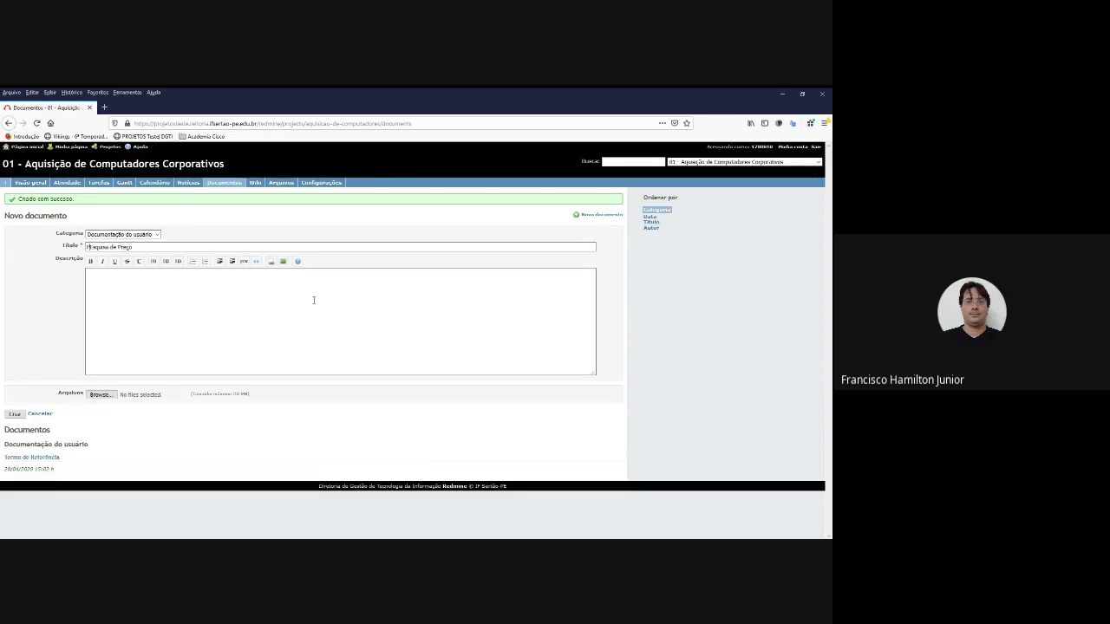
{"action": "key", "text": "Delete"}
{"action": "type", "text": "e"}
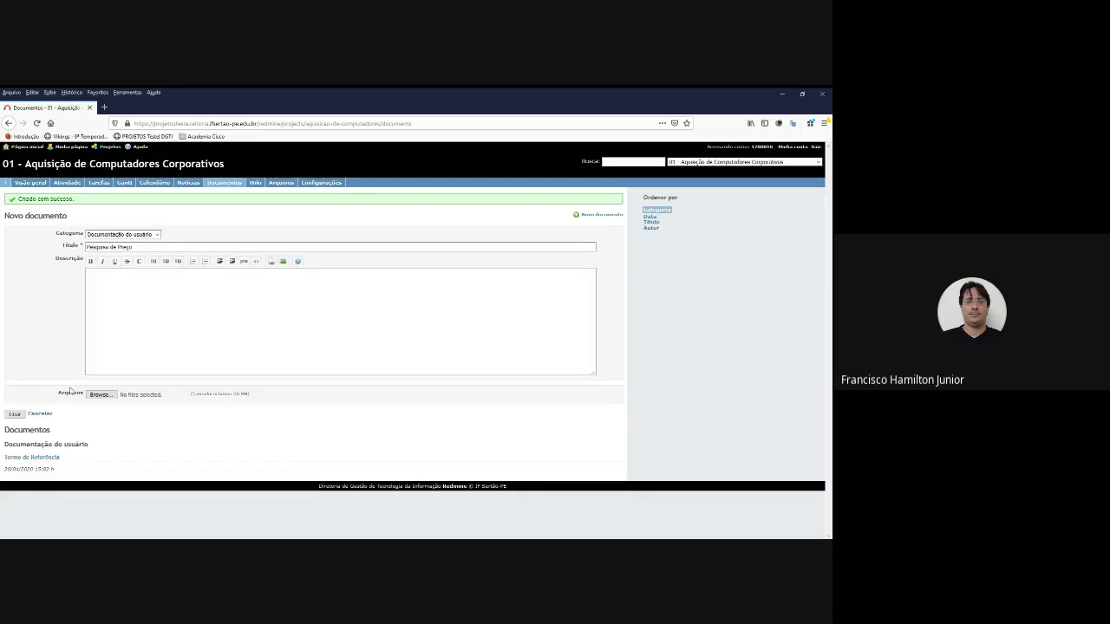
{"action": "left_click", "coordinate": [100, 395]}
{"action": "double_click", "coordinate": [120, 194]}
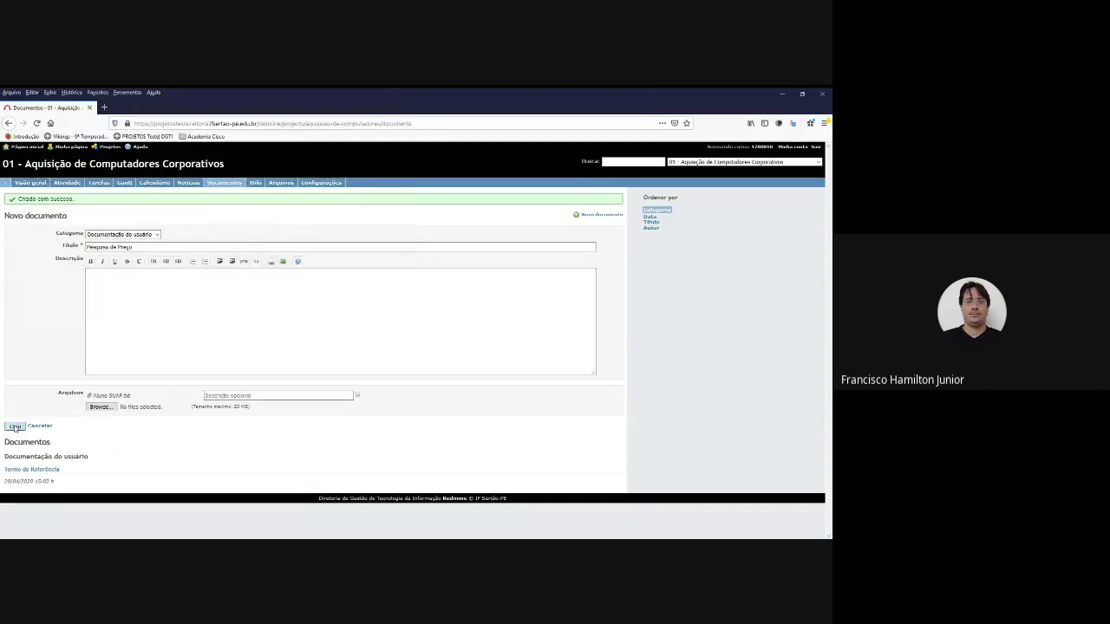
{"action": "left_click", "coordinate": [14, 427]}
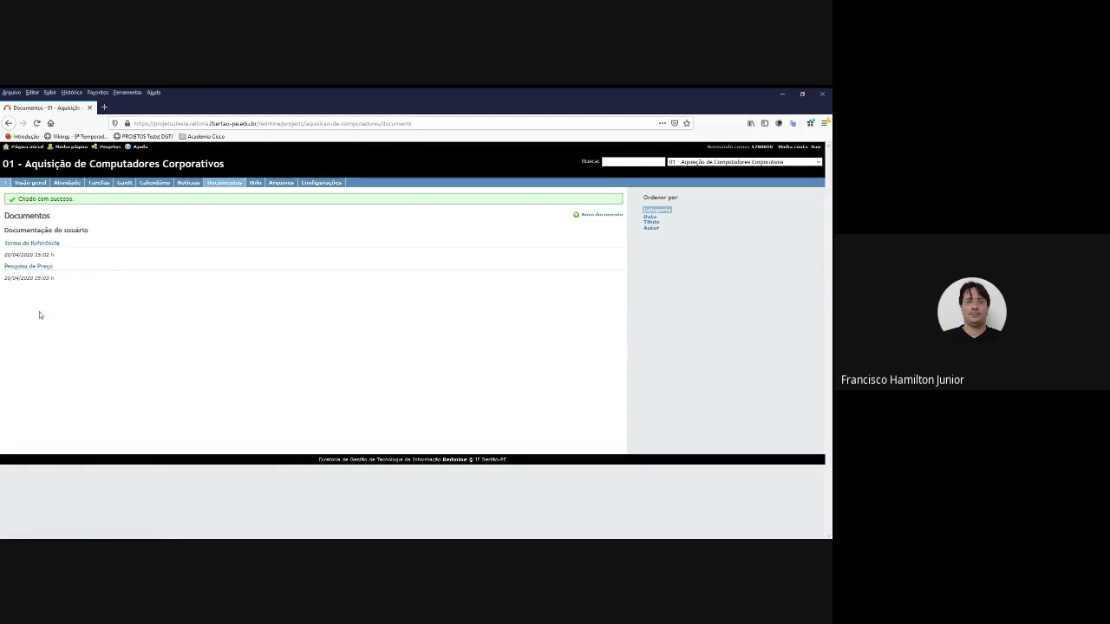
Step: Add the Anexo I diárias e passagens file to the Termo de Referência document
{"action": "left_click", "coordinate": [43, 245]}
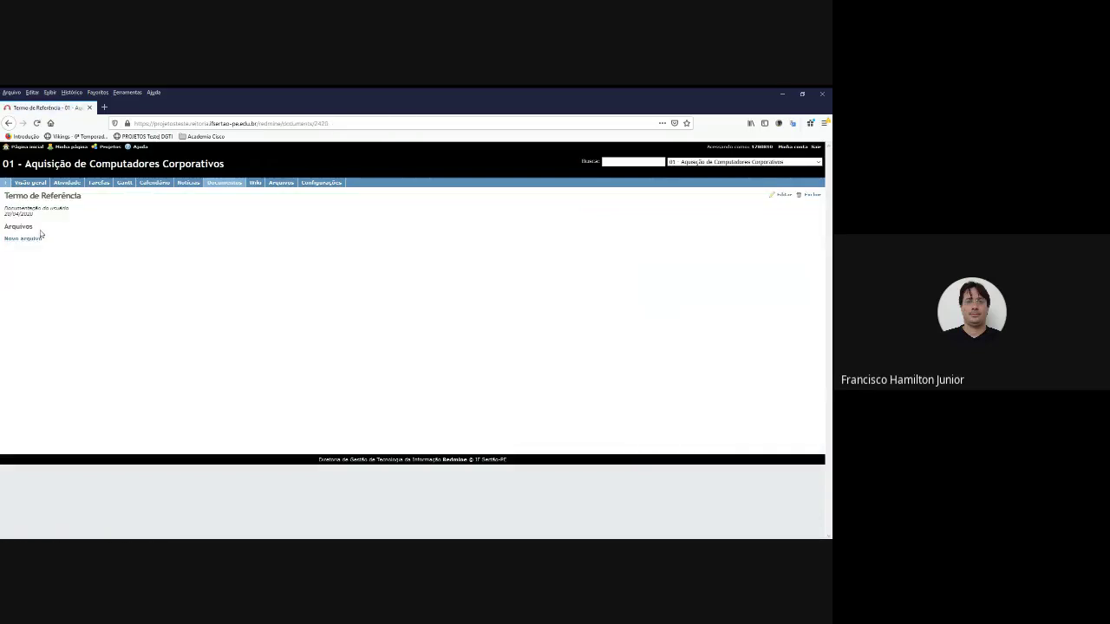
{"action": "left_click", "coordinate": [26, 238]}
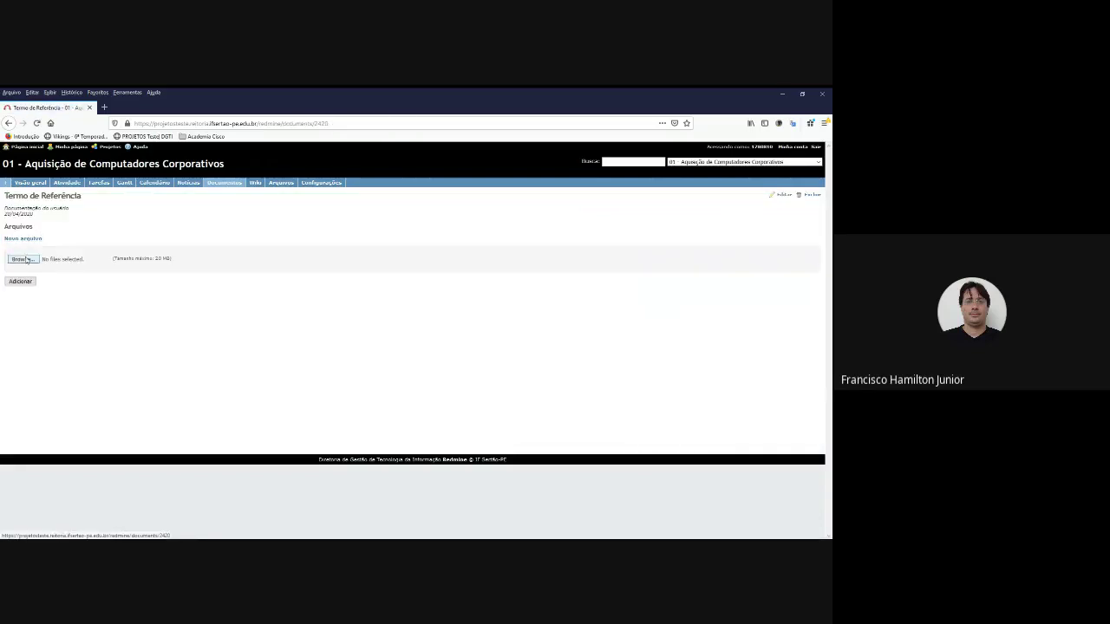
{"action": "left_click", "coordinate": [27, 259]}
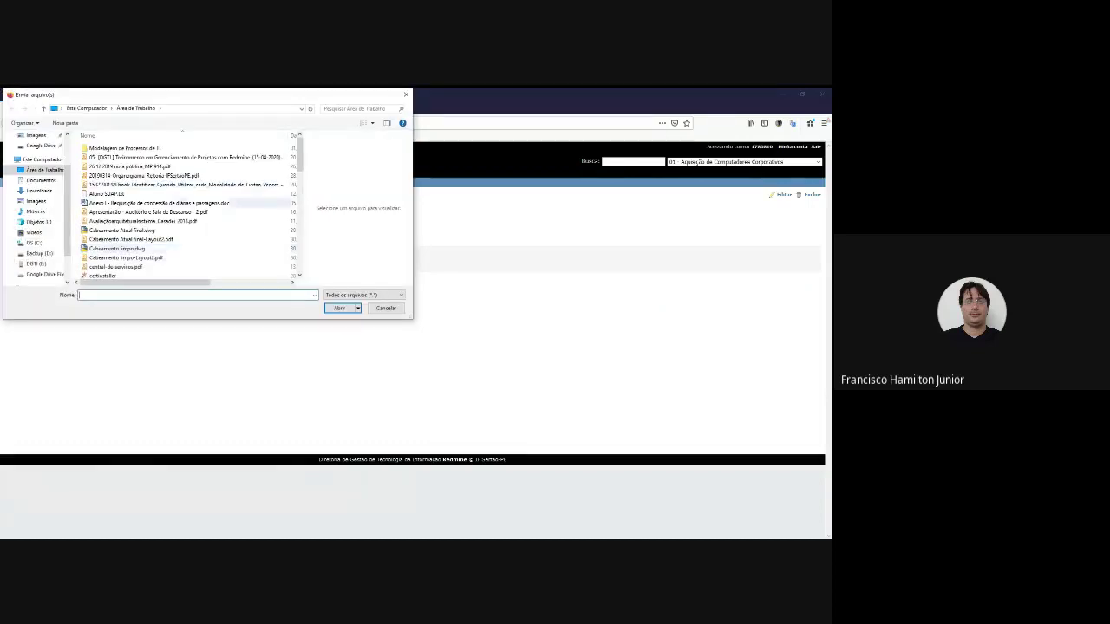
{"action": "double_click", "coordinate": [156, 202]}
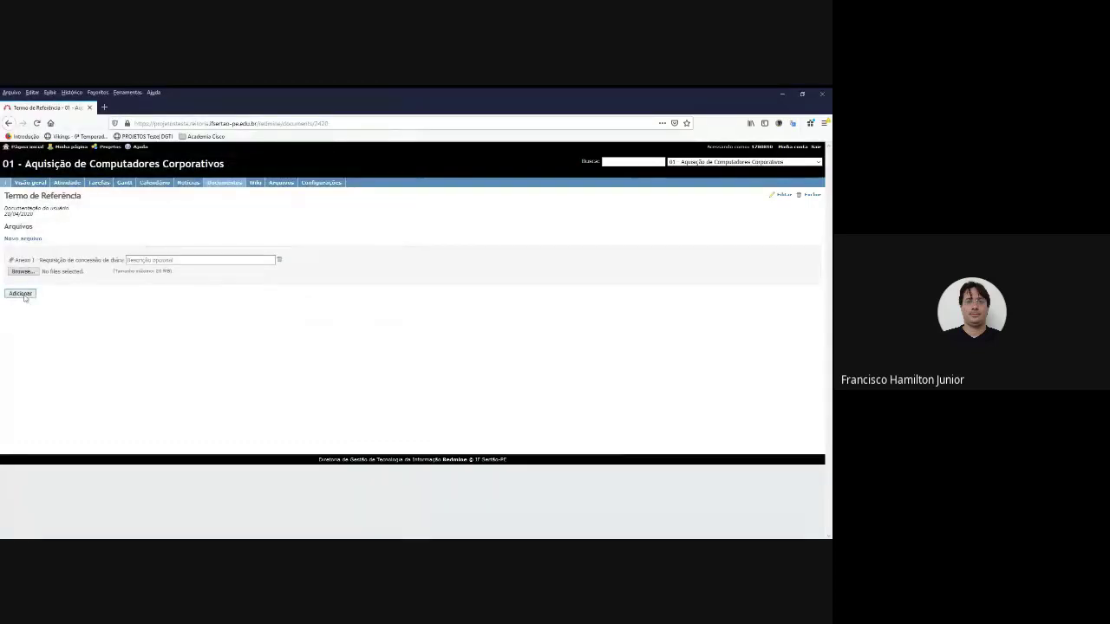
{"action": "left_click", "coordinate": [23, 295]}
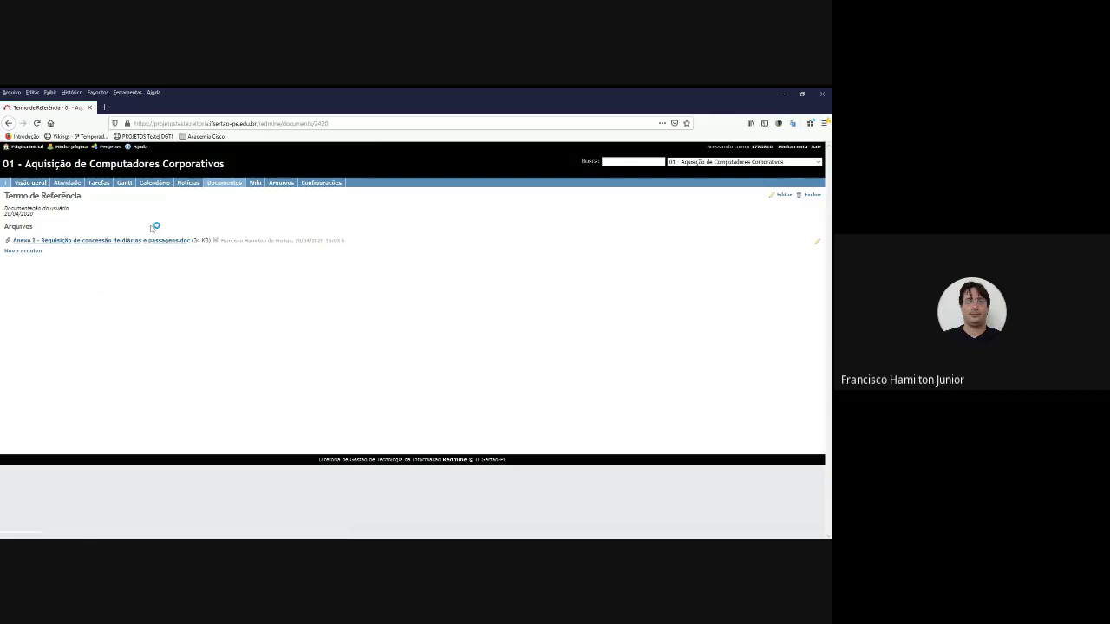
Step: Check the Pesquisa de Preço document from the Documentos list and return to the list
{"action": "left_click", "coordinate": [221, 183]}
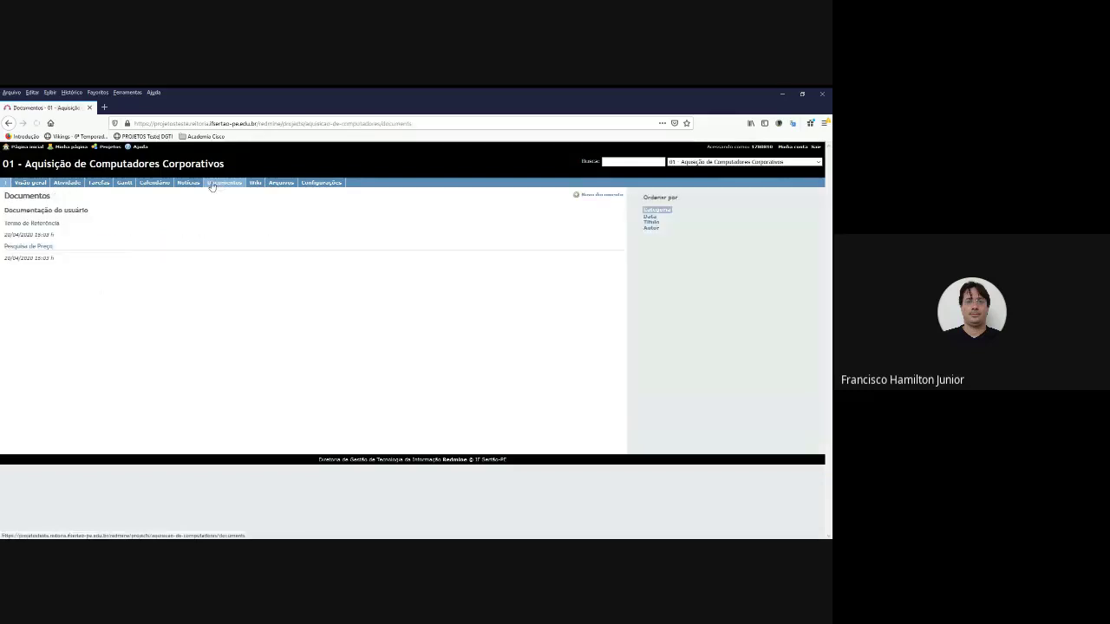
{"action": "left_click", "coordinate": [29, 246]}
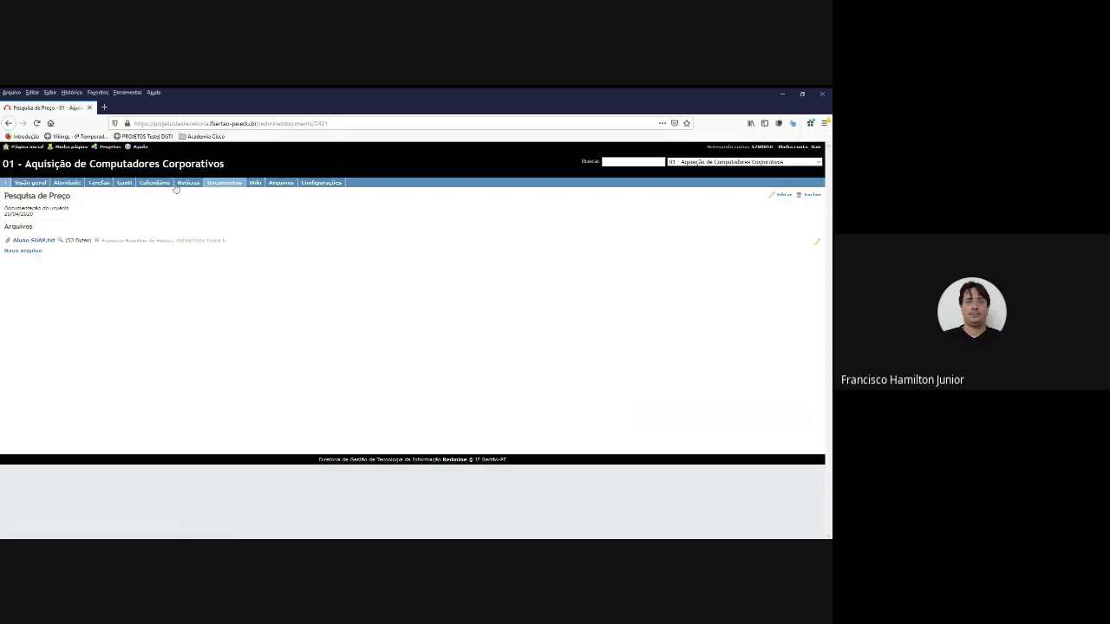
{"action": "left_click", "coordinate": [233, 183]}
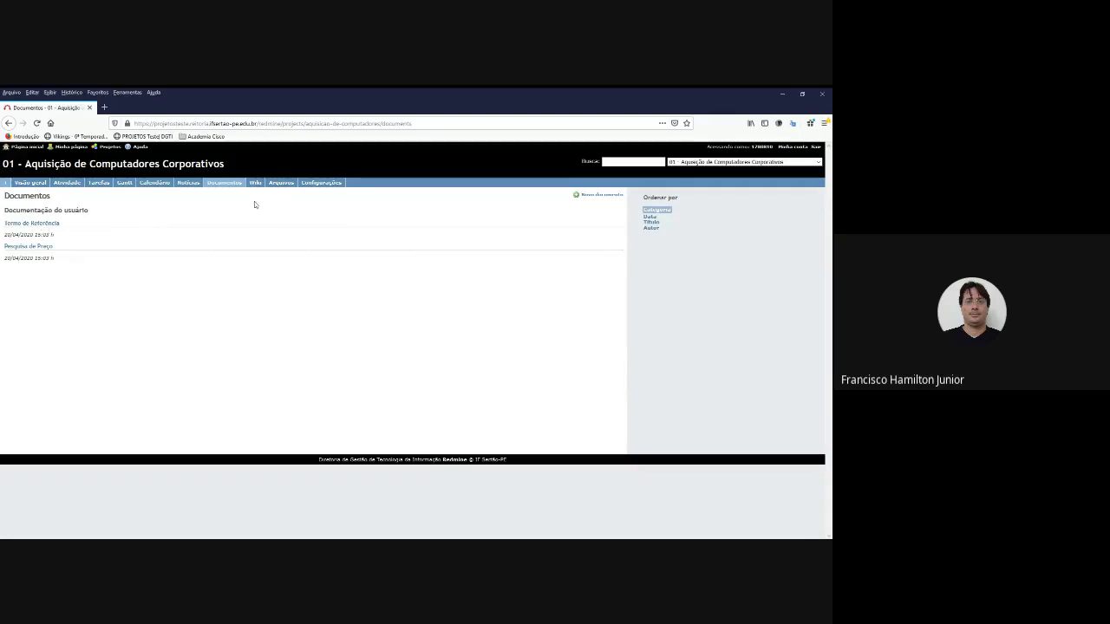
Step: Upload Aluno SUAP.txt and the Anexo I request .doc to Arquivos, then recheck Documentos and Arquivos
{"action": "left_click", "coordinate": [278, 184]}
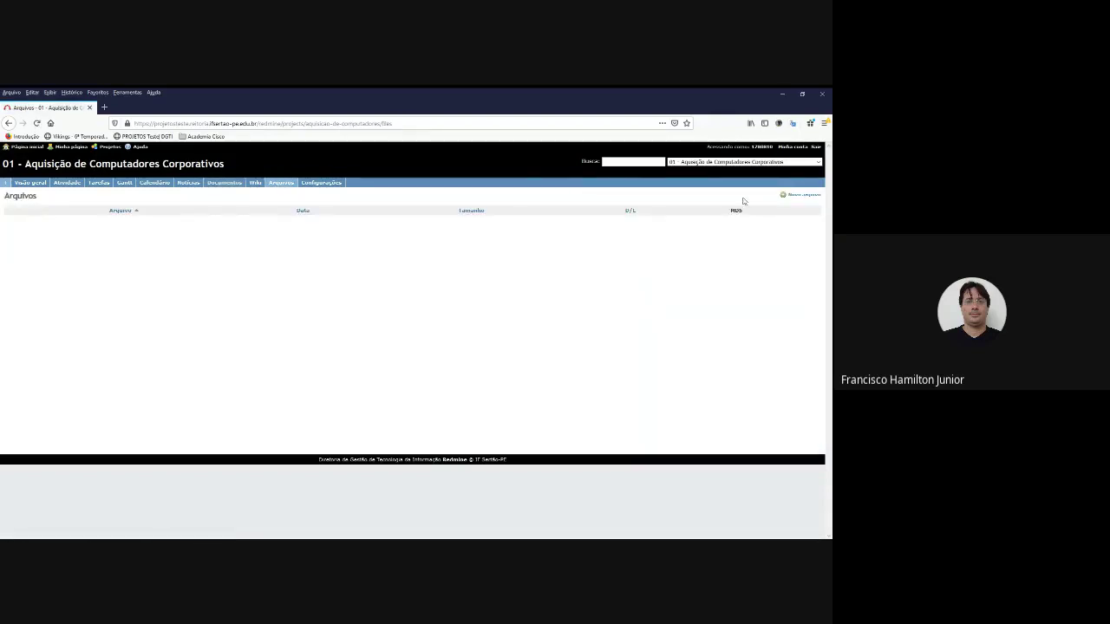
{"action": "left_click", "coordinate": [801, 198]}
{"action": "left_click", "coordinate": [101, 215]}
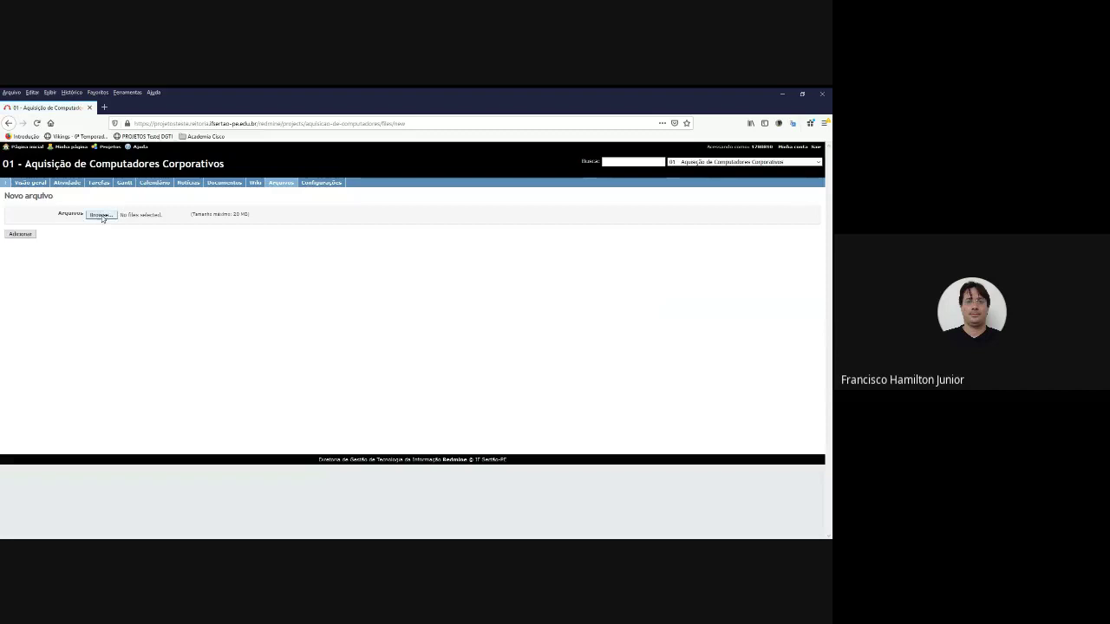
{"action": "double_click", "coordinate": [139, 192]}
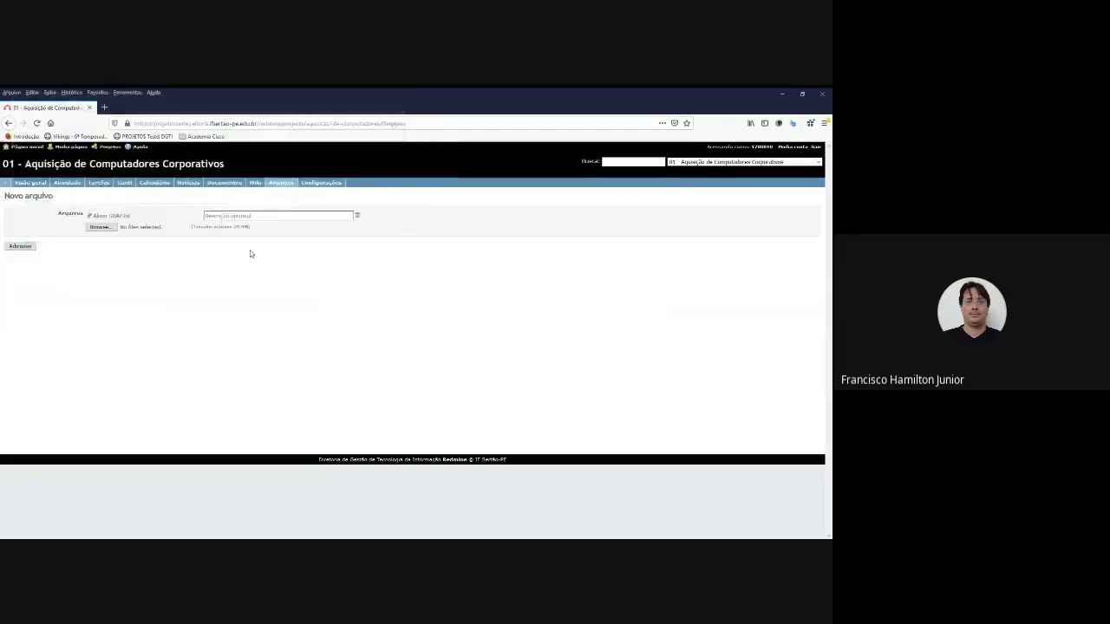
{"action": "left_click", "coordinate": [101, 227]}
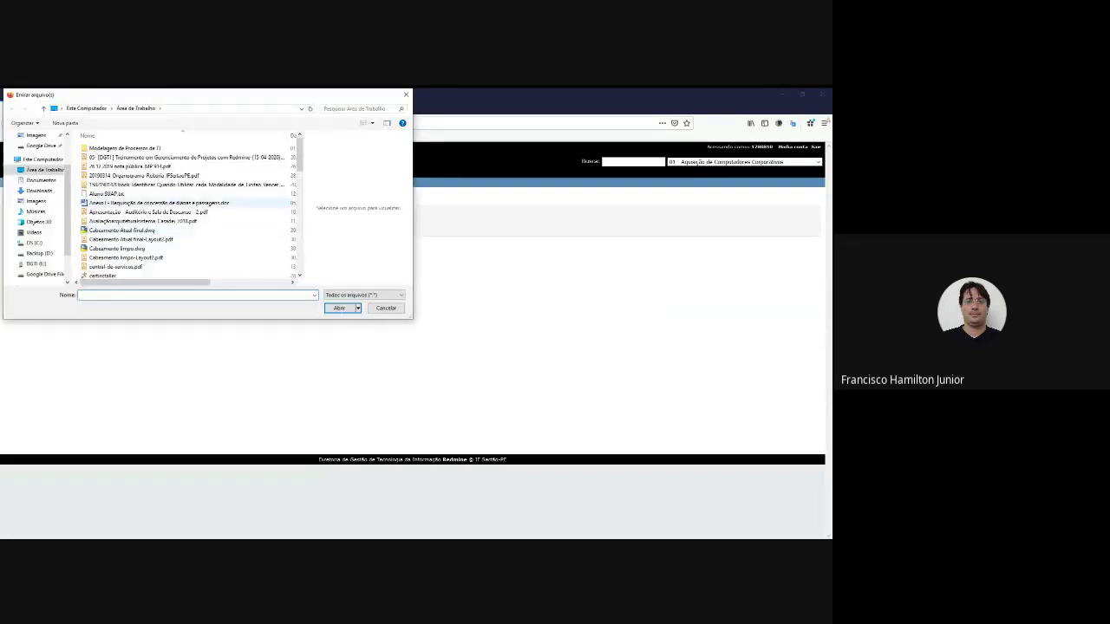
{"action": "double_click", "coordinate": [142, 209]}
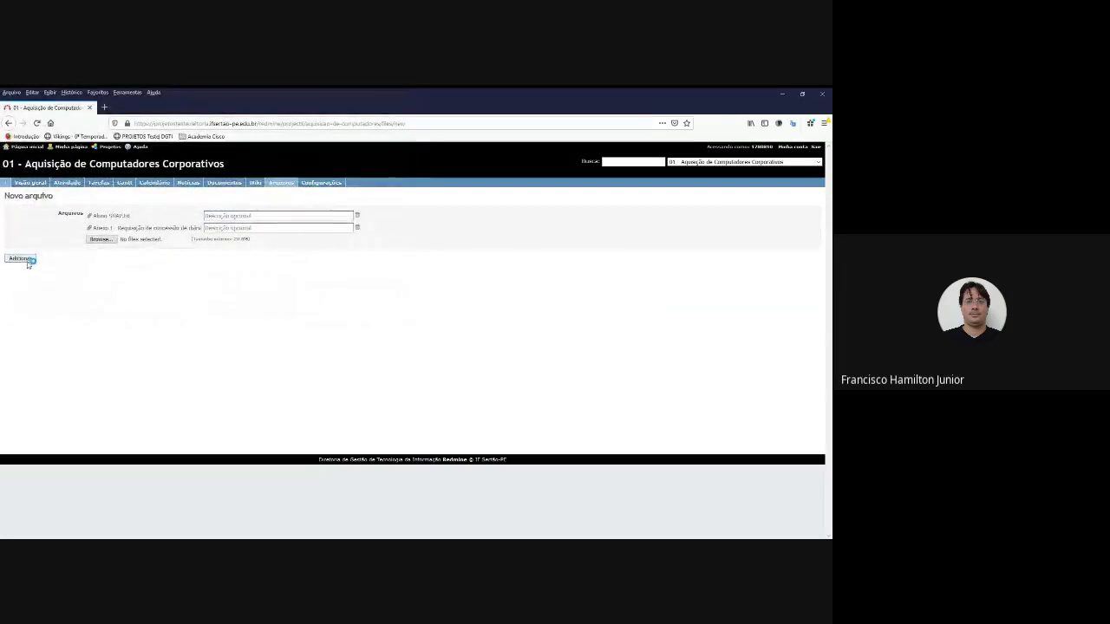
{"action": "left_click", "coordinate": [22, 259]}
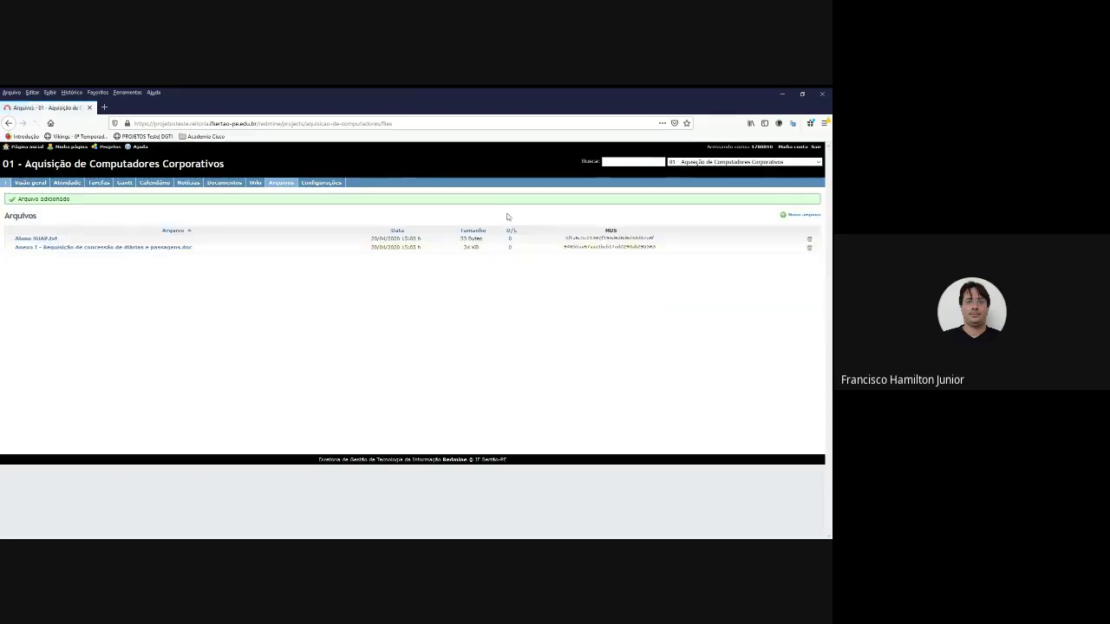
{"action": "left_click", "coordinate": [229, 185]}
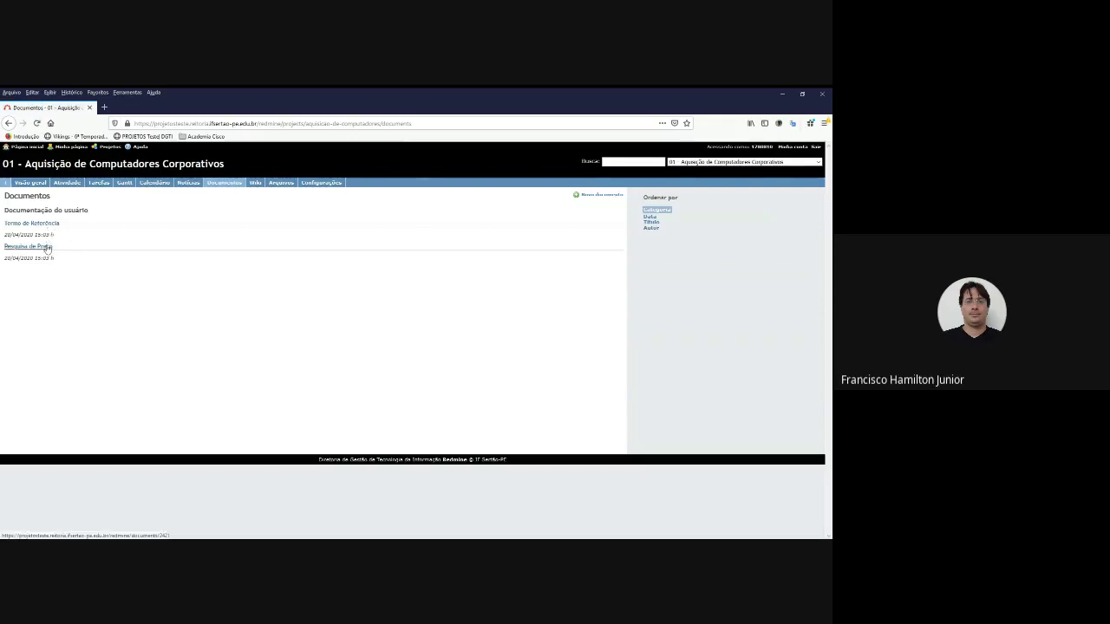
{"action": "left_click", "coordinate": [281, 184]}
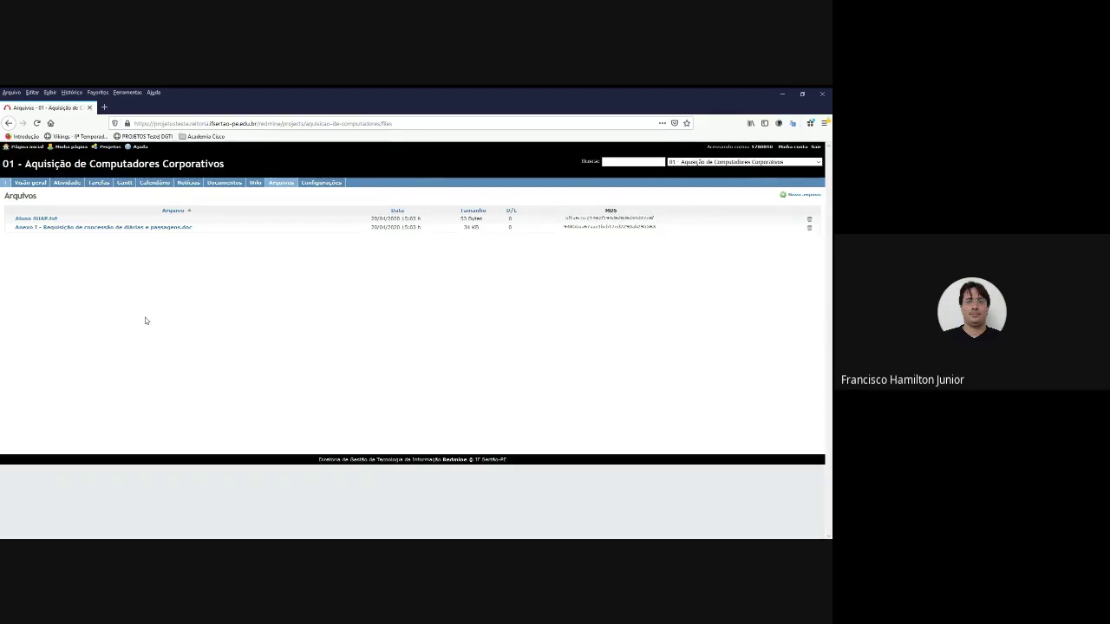
Step: Uncheck Arquivos under Configurações > Módulos, save, and return to Visão geral
{"action": "left_click", "coordinate": [328, 187]}
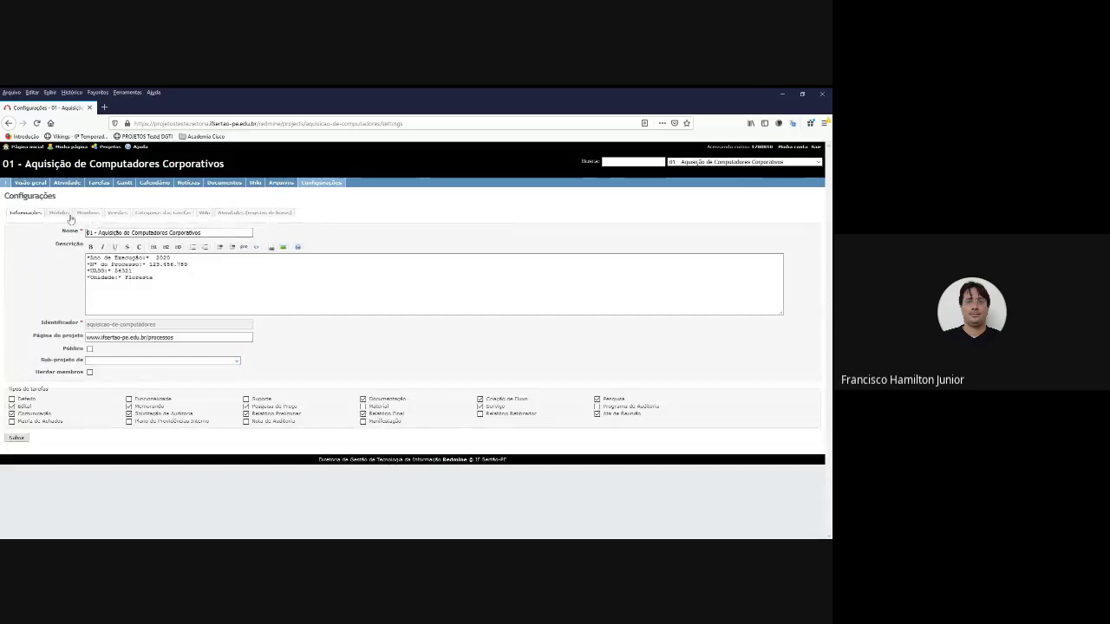
{"action": "left_click", "coordinate": [58, 212]}
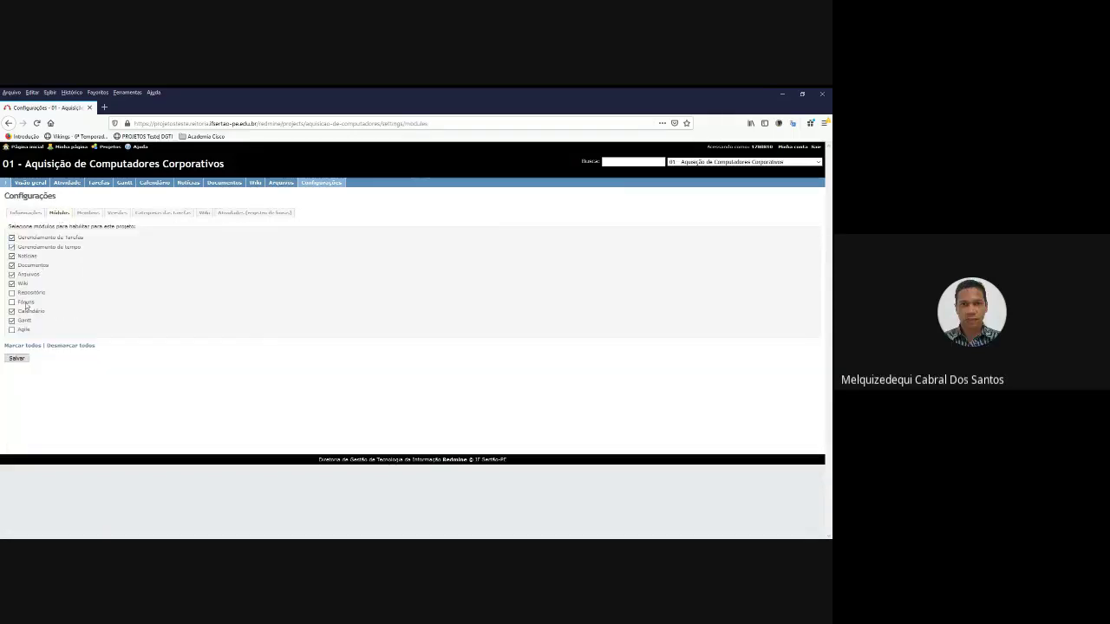
{"action": "left_click", "coordinate": [21, 275]}
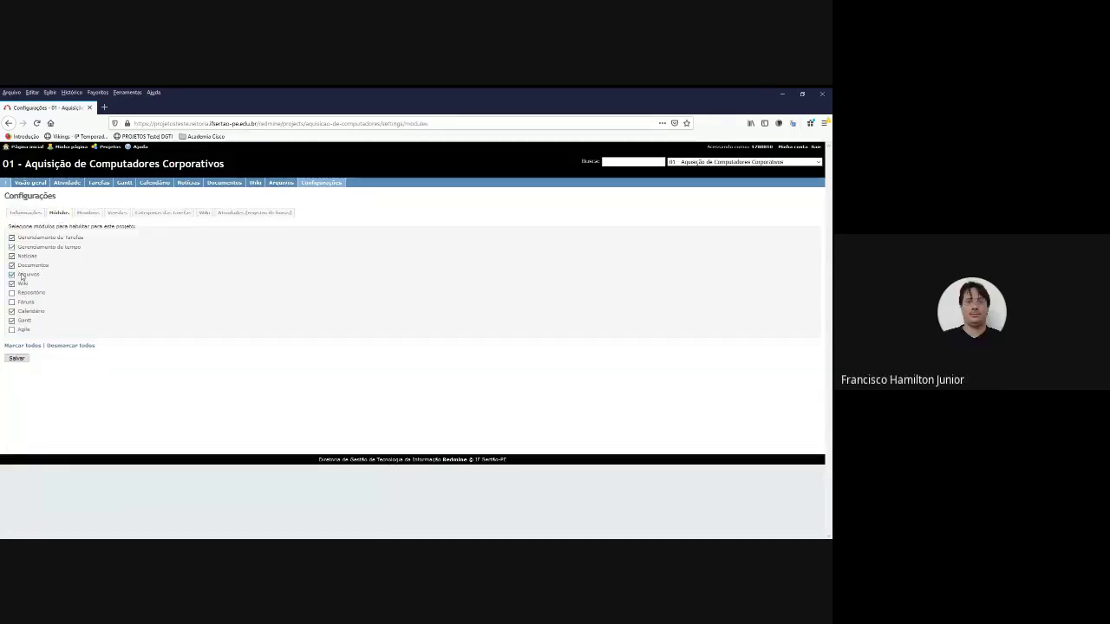
{"action": "left_click", "coordinate": [16, 358]}
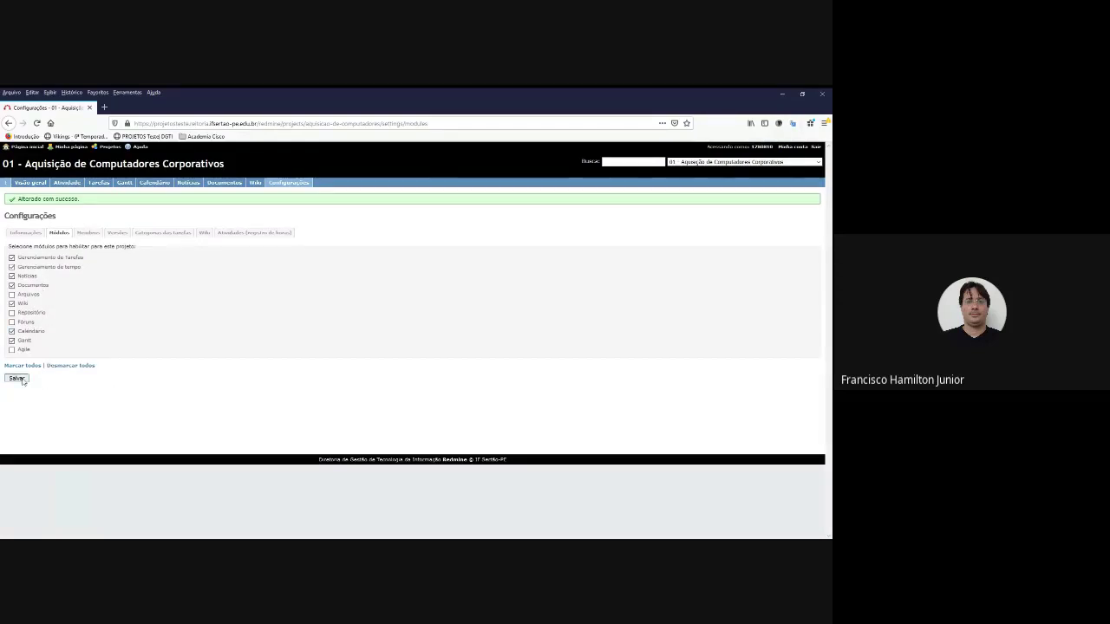
{"action": "left_click", "coordinate": [40, 185]}
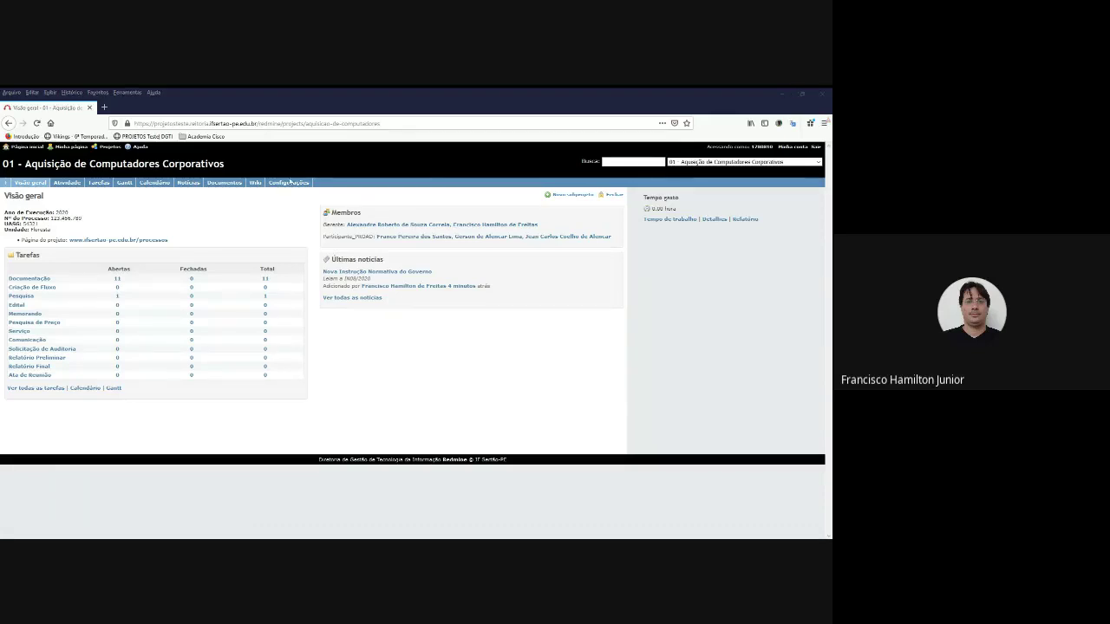
Step: Change the wiki heading from 'Wiki' to 'h1. Manual de procedimentos'
{"action": "left_click", "coordinate": [255, 184]}
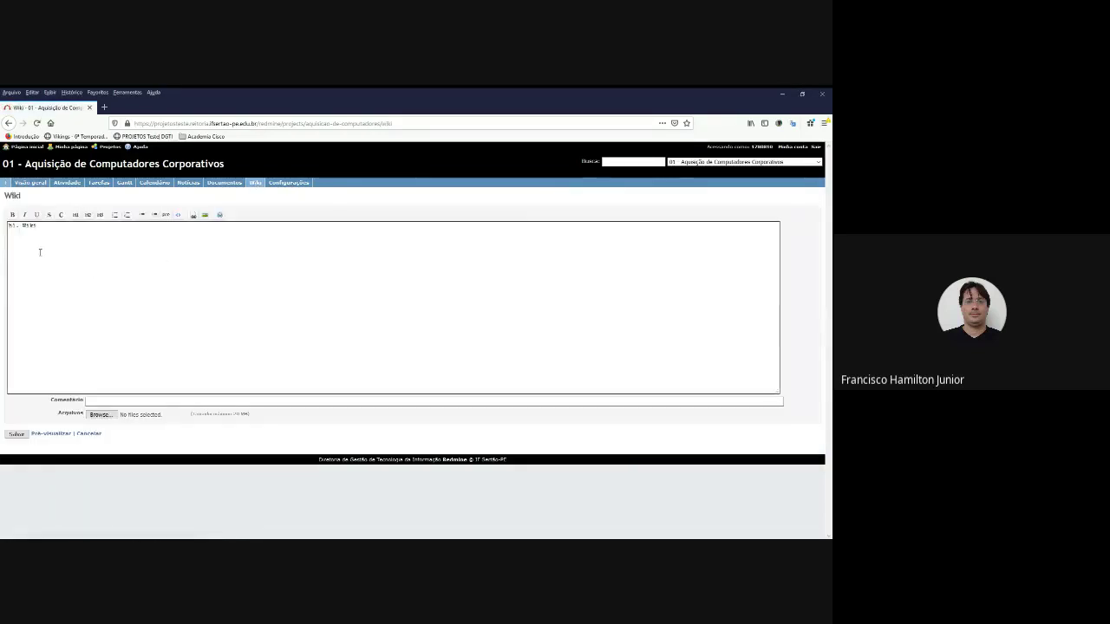
{"action": "double_click", "coordinate": [32, 227]}
{"action": "left_click", "coordinate": [55, 231]}
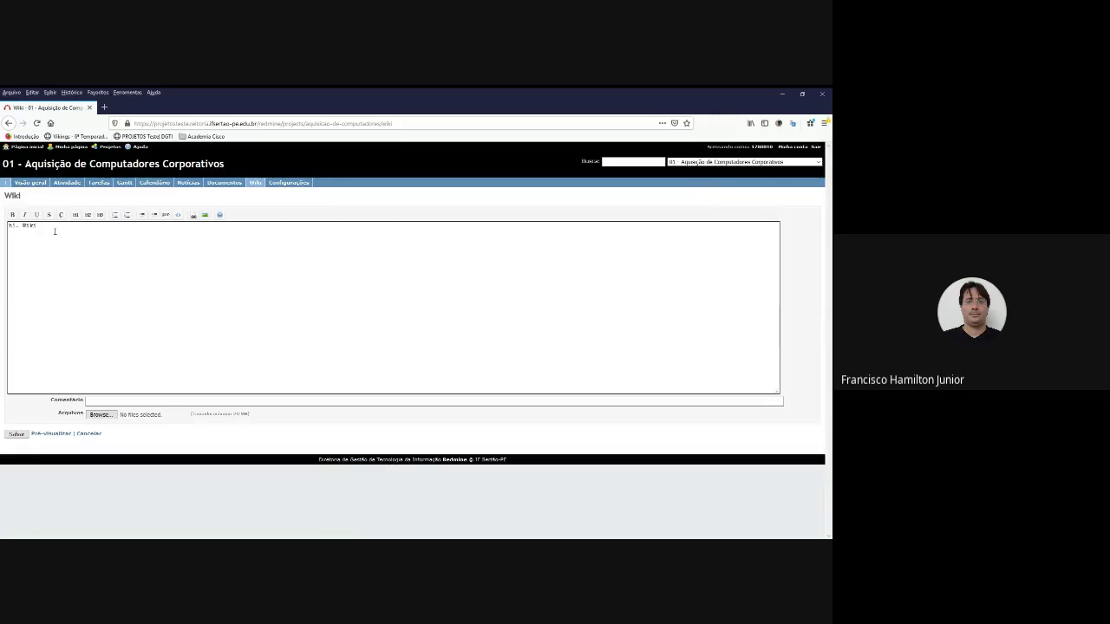
{"action": "key", "text": "BackSpace"}
{"action": "key", "text": "BackSpace"}
{"action": "key", "text": "BackSpace"}
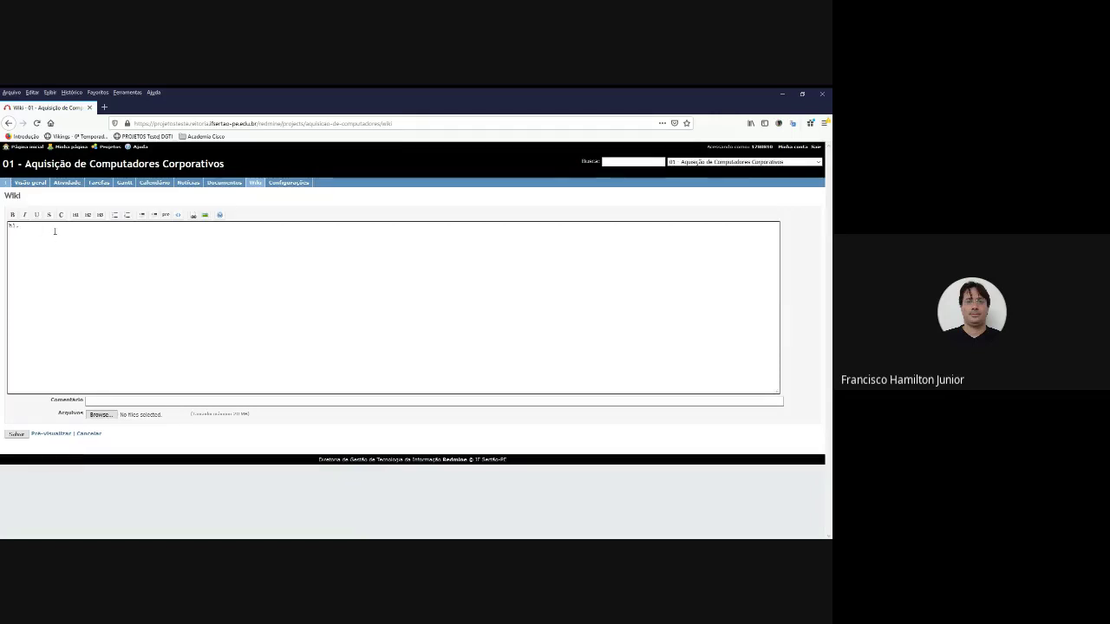
{"action": "type", "text": "Manual de Procedimentos"}
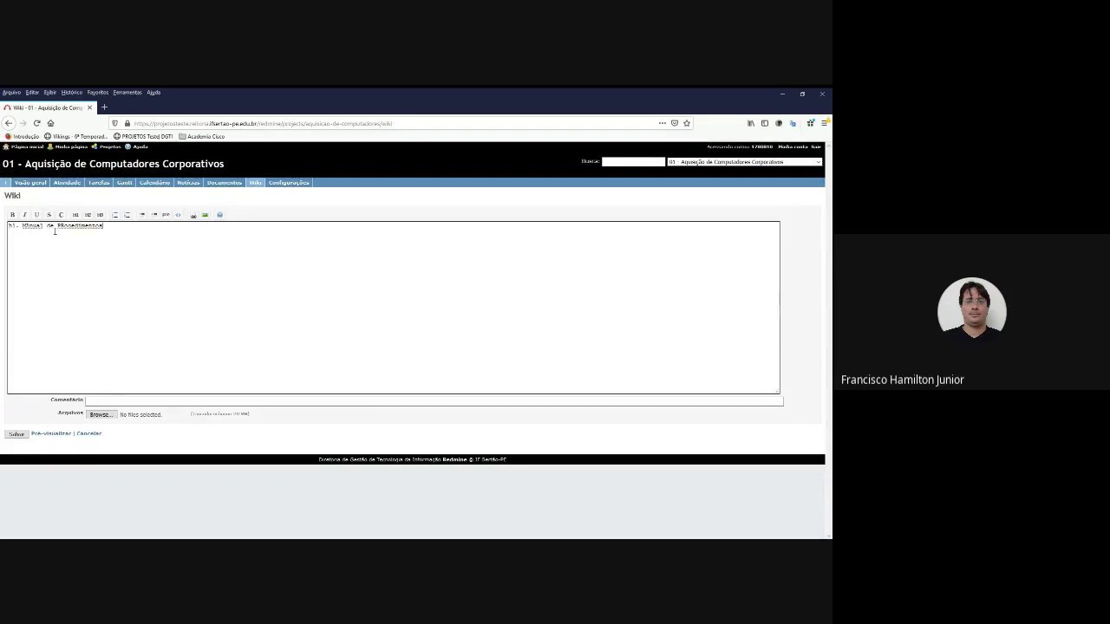
{"action": "key", "text": "Left"}
{"action": "key", "text": "Left"}
{"action": "key", "text": "Left"}
{"action": "key", "text": "Left"}
{"action": "key", "text": "Left"}
{"action": "key", "text": "Left"}
{"action": "key", "text": "BackSpace"}
{"action": "type", "text": "a"}
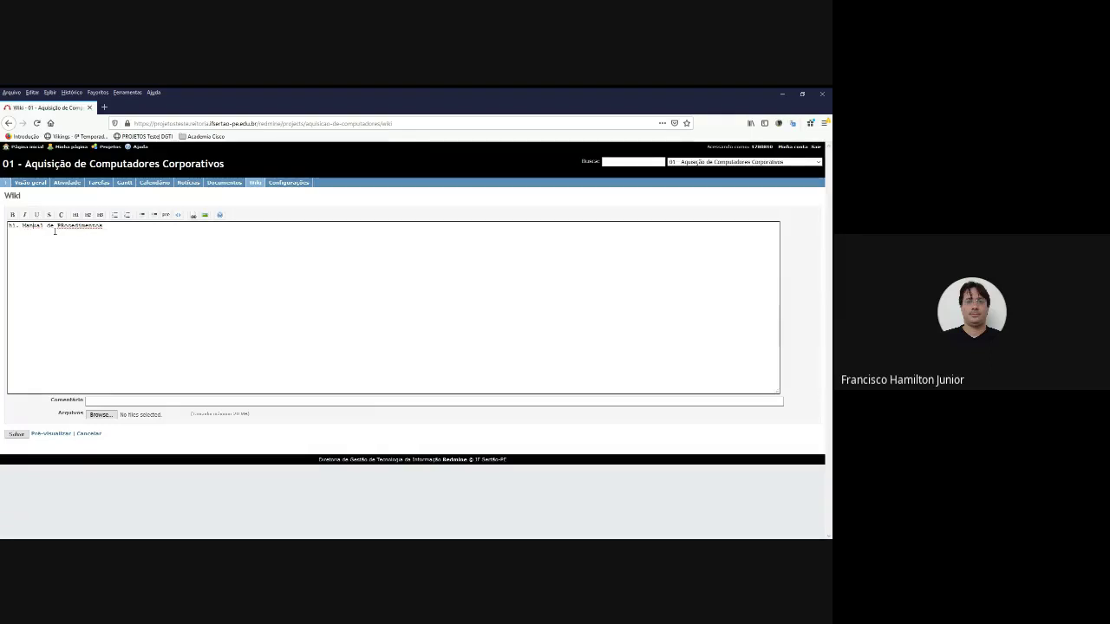
{"action": "key", "text": "BackSpace"}
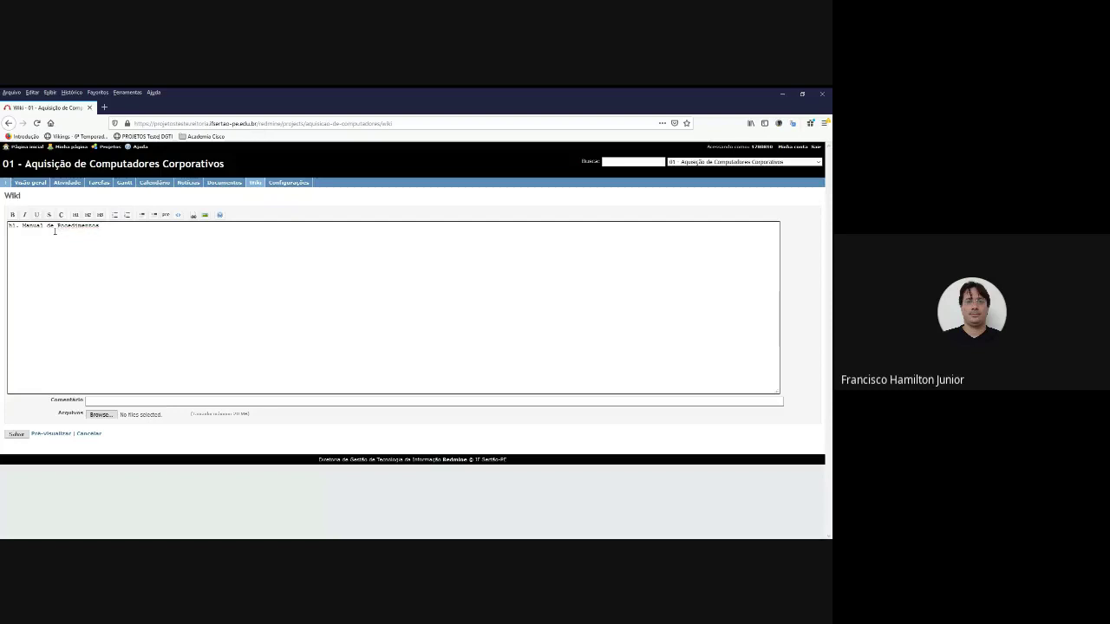
{"action": "type", "text": "r"}
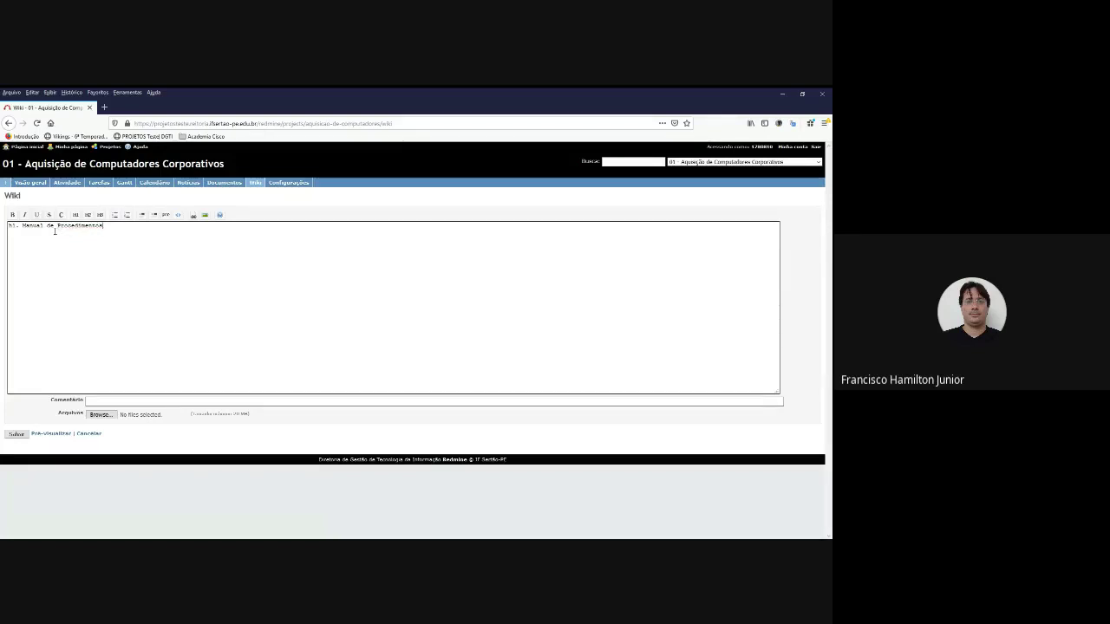
Step: Add the placeholder line 'fdfdfd' under the heading, save the wiki page, then view Documentos
{"action": "key", "text": "Return"}
{"action": "type", "text": "fdfdfd"}
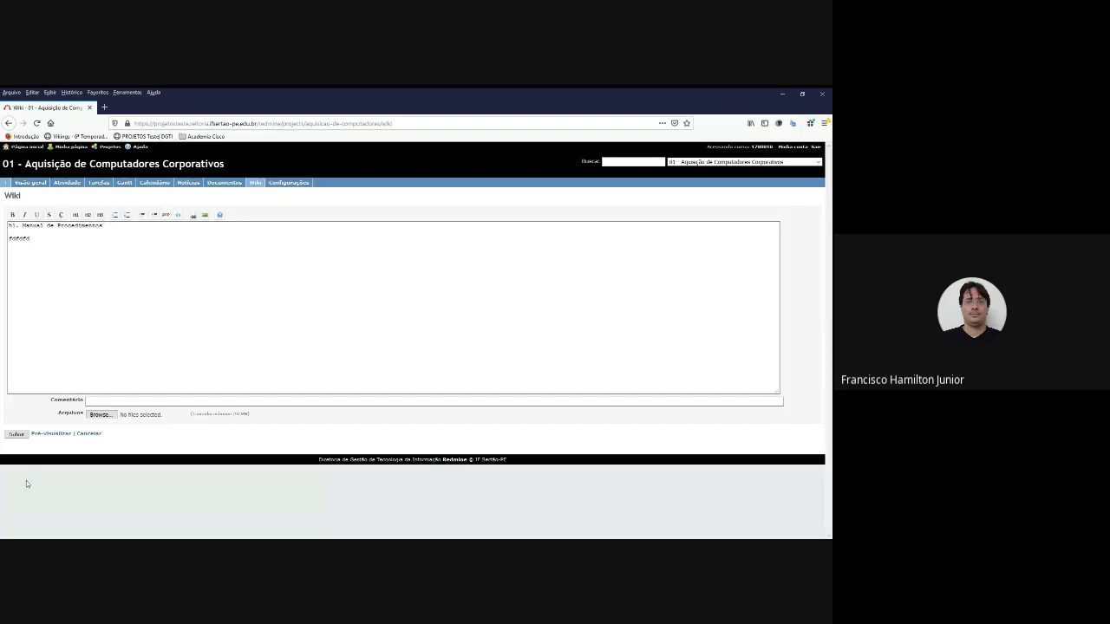
{"action": "left_click", "coordinate": [15, 434]}
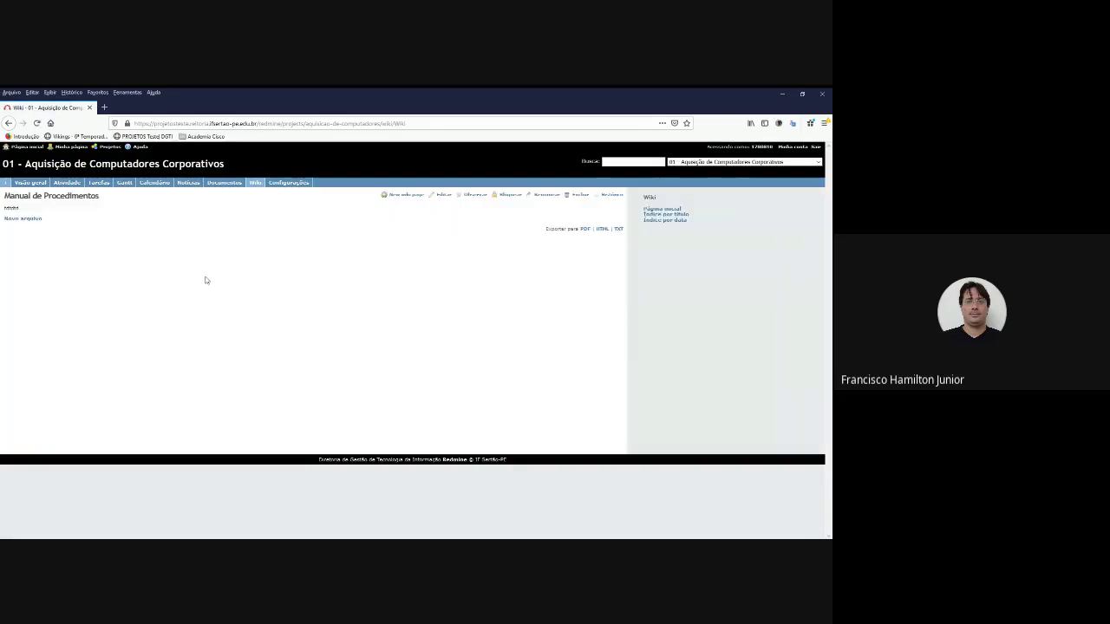
{"action": "left_click", "coordinate": [225, 183]}
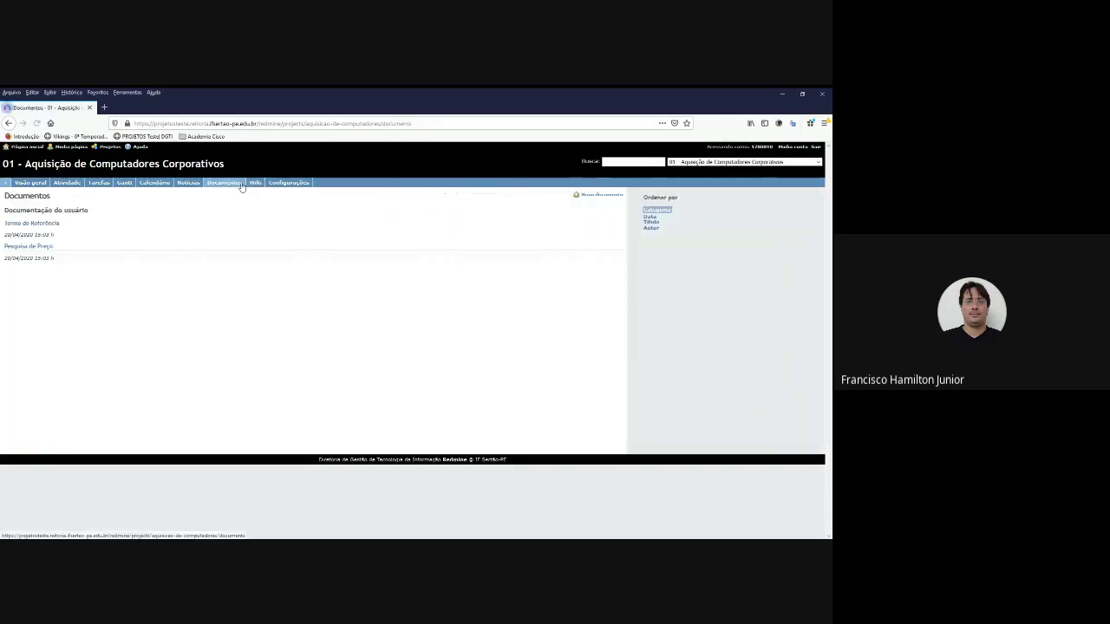
Step: Edit the Manual de Procedimentos page and make its placeholder line a numbered list item
{"action": "left_click", "coordinate": [254, 183]}
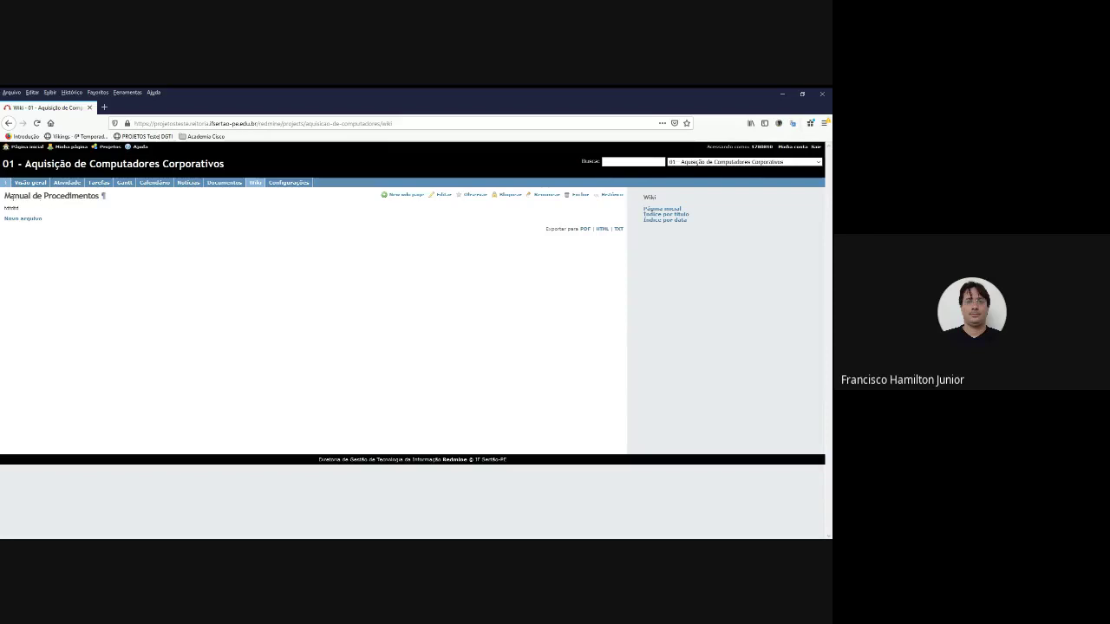
{"action": "double_click", "coordinate": [11, 208]}
{"action": "left_click", "coordinate": [443, 197]}
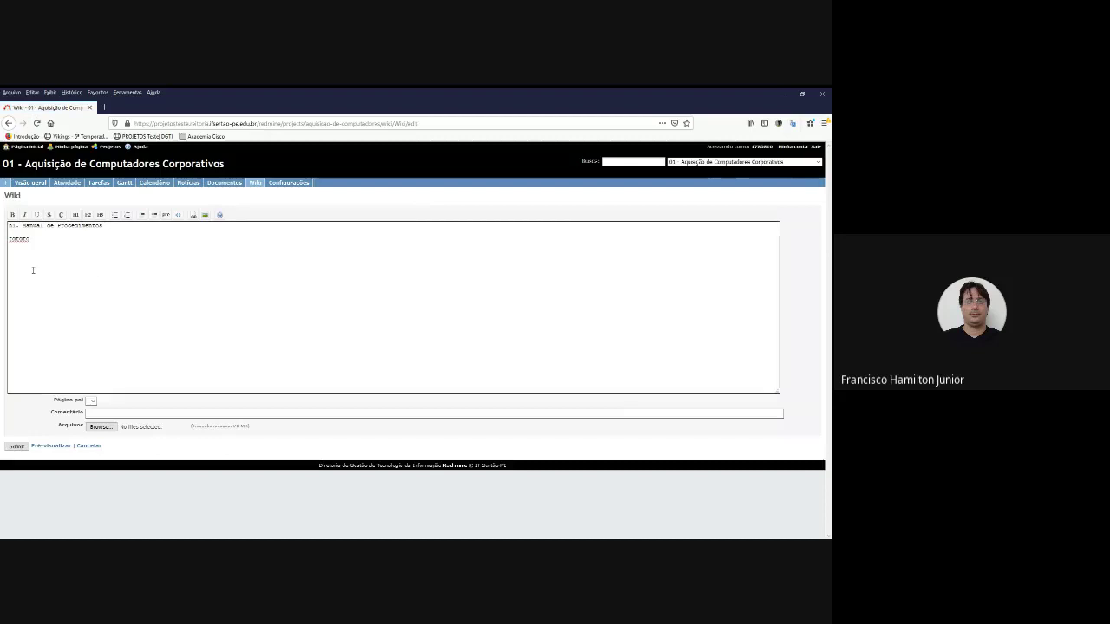
{"action": "left_click", "coordinate": [39, 241]}
{"action": "left_click_drag", "start_coordinate": [75, 243], "coordinate": [8, 240]}
{"action": "left_click", "coordinate": [128, 216]}
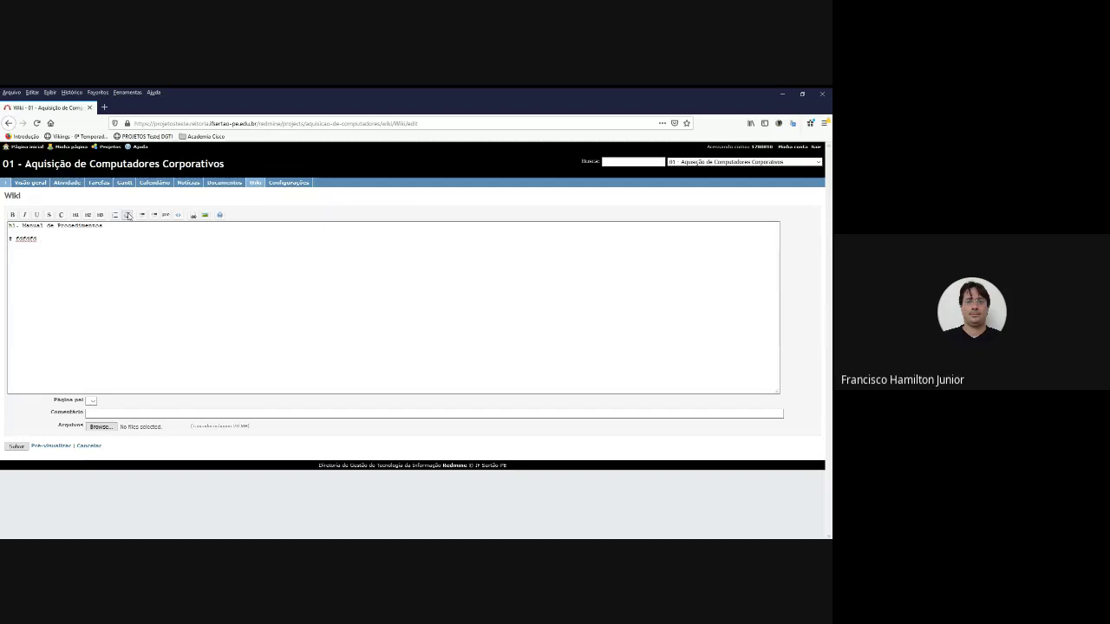
Step: Add list items 'Passo 2' and 'Passo 3', save, and return to Visão geral
{"action": "type", "text": "Passo 2 # "}
{"action": "type", "text": "Passo 3"}
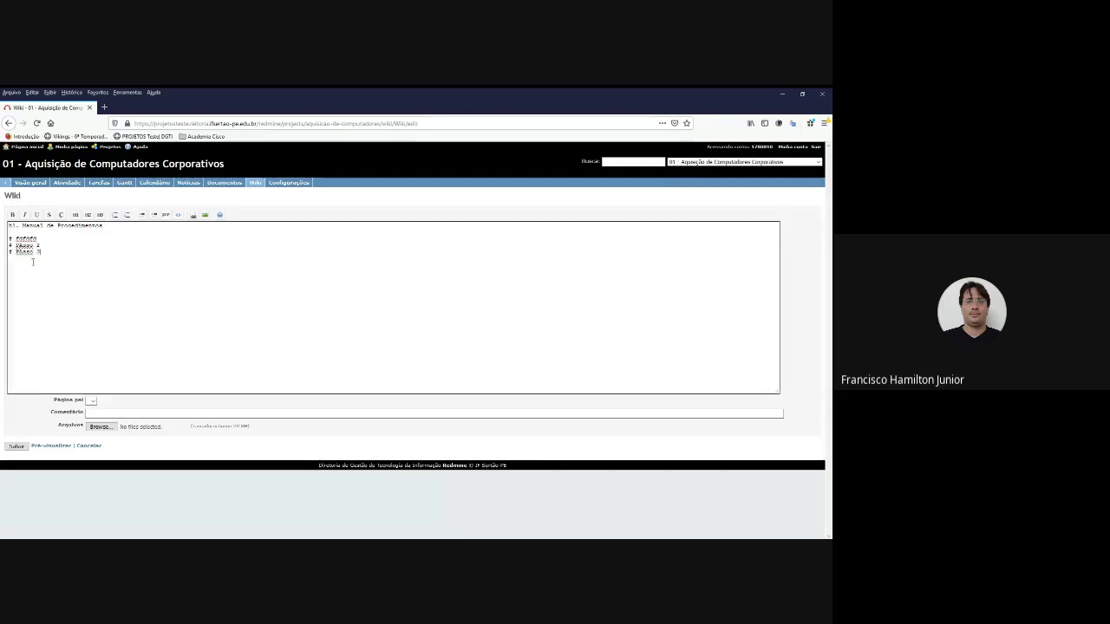
{"action": "left_click", "coordinate": [23, 448]}
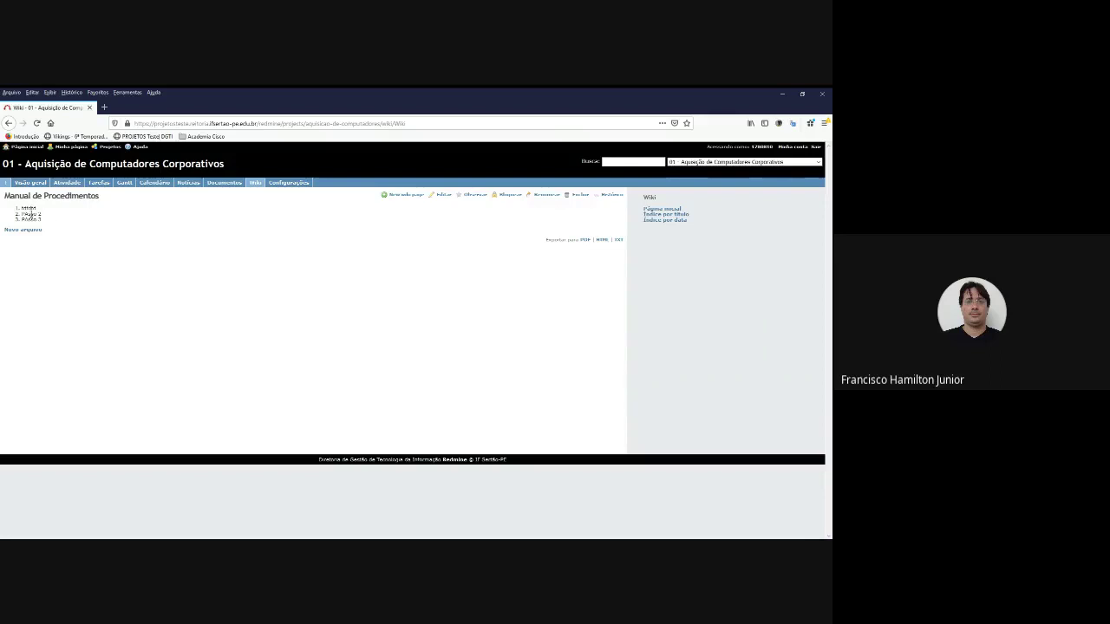
{"action": "left_click", "coordinate": [30, 183]}
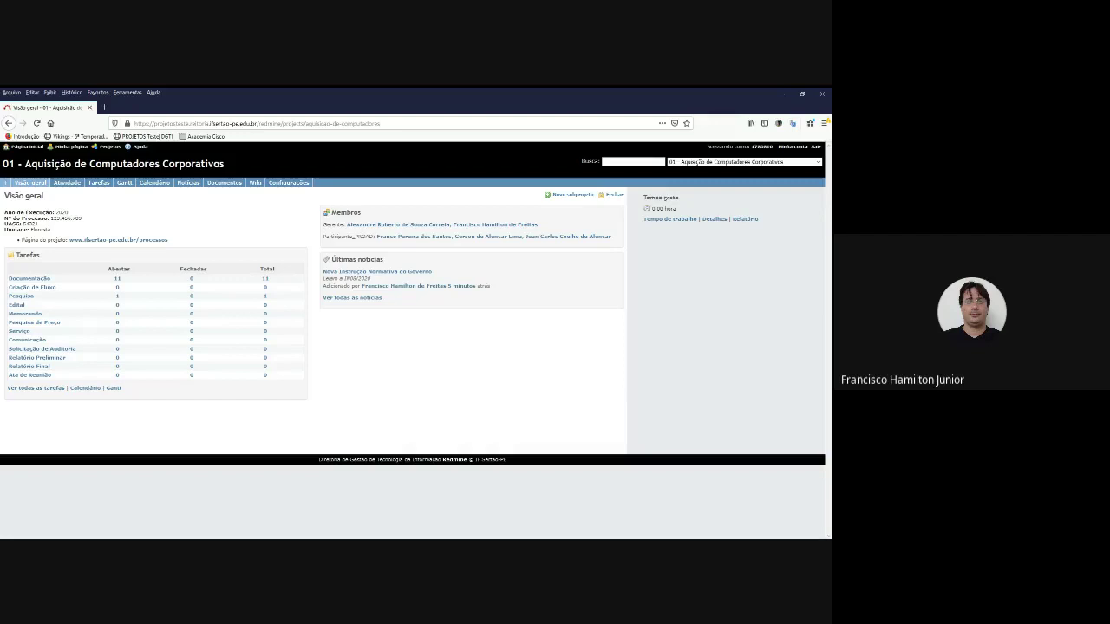
{"action": "left_click", "coordinate": [104, 108]}
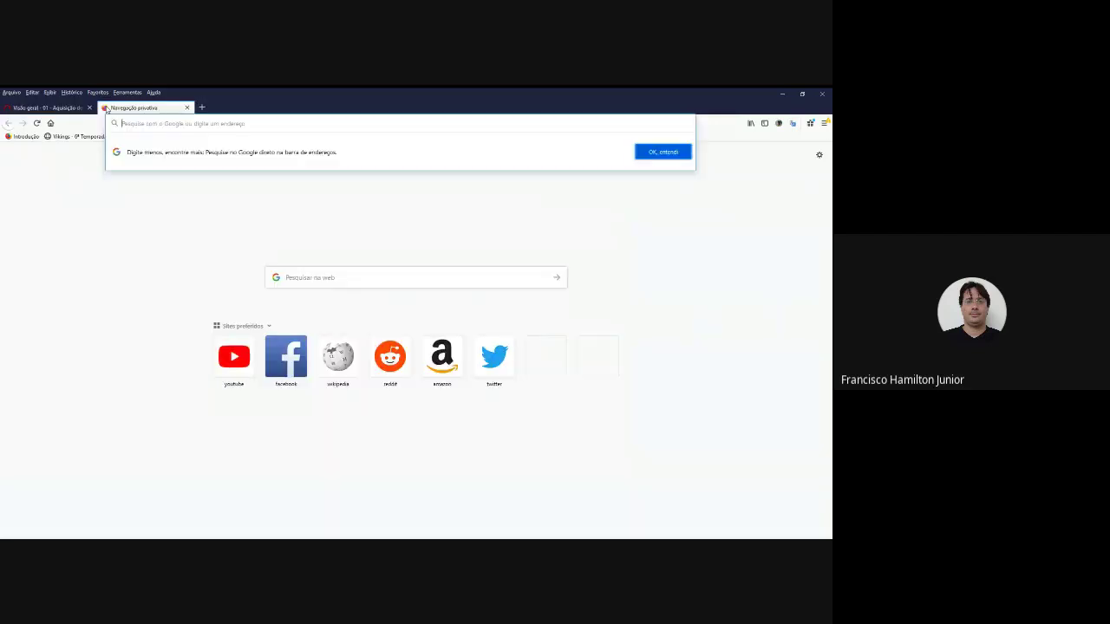
{"action": "type", "text": "www.ifserta"}
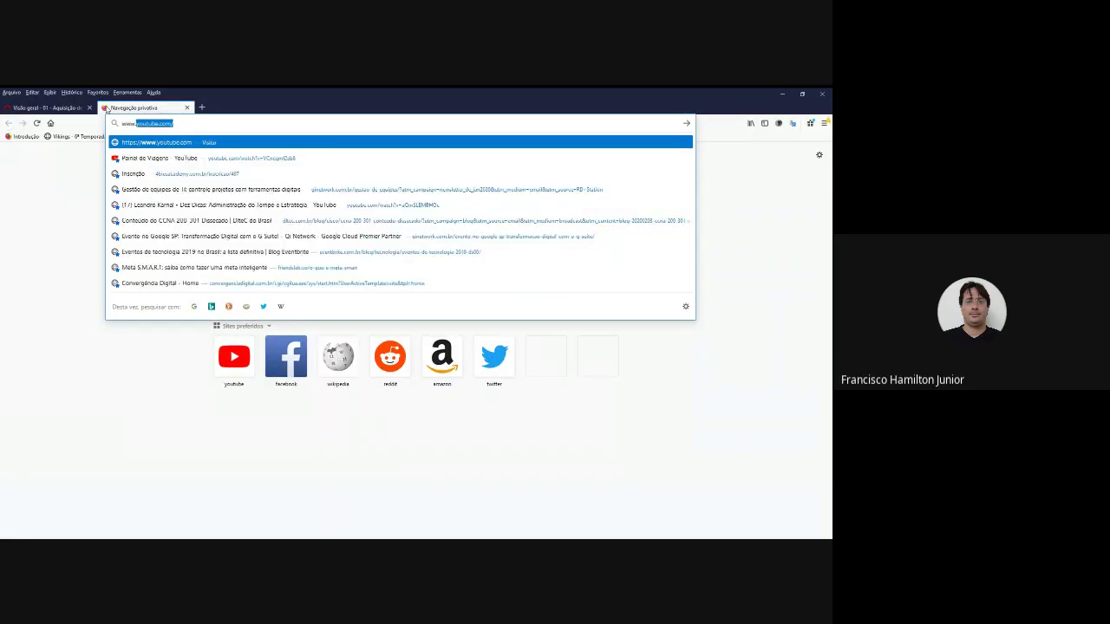
{"action": "type", "text": "o-pe.edu.br"}
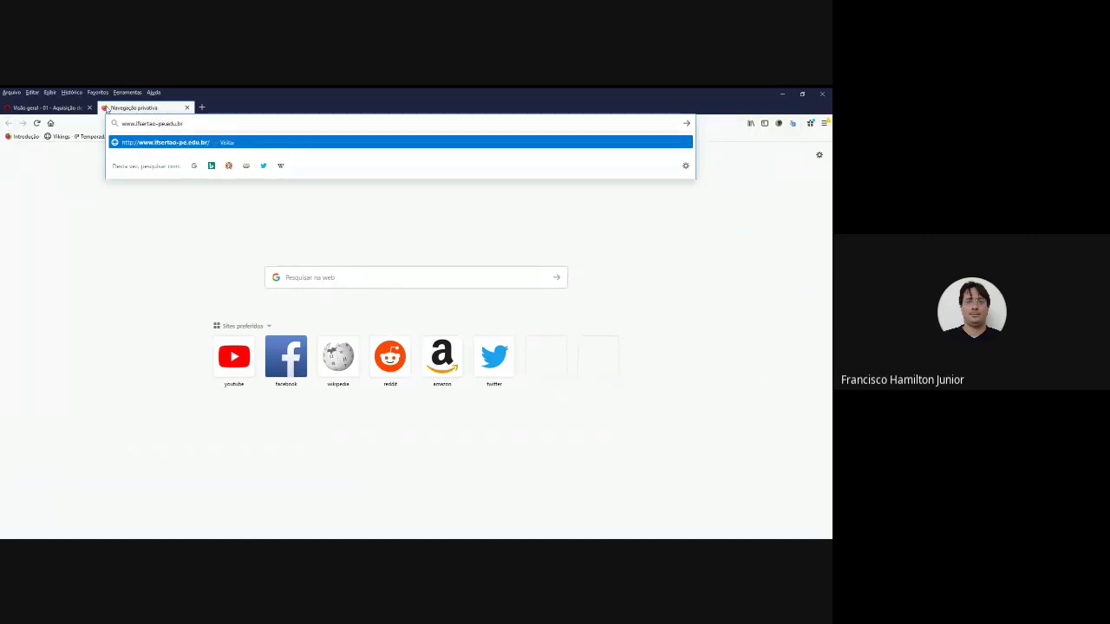
{"action": "key", "text": "Return"}
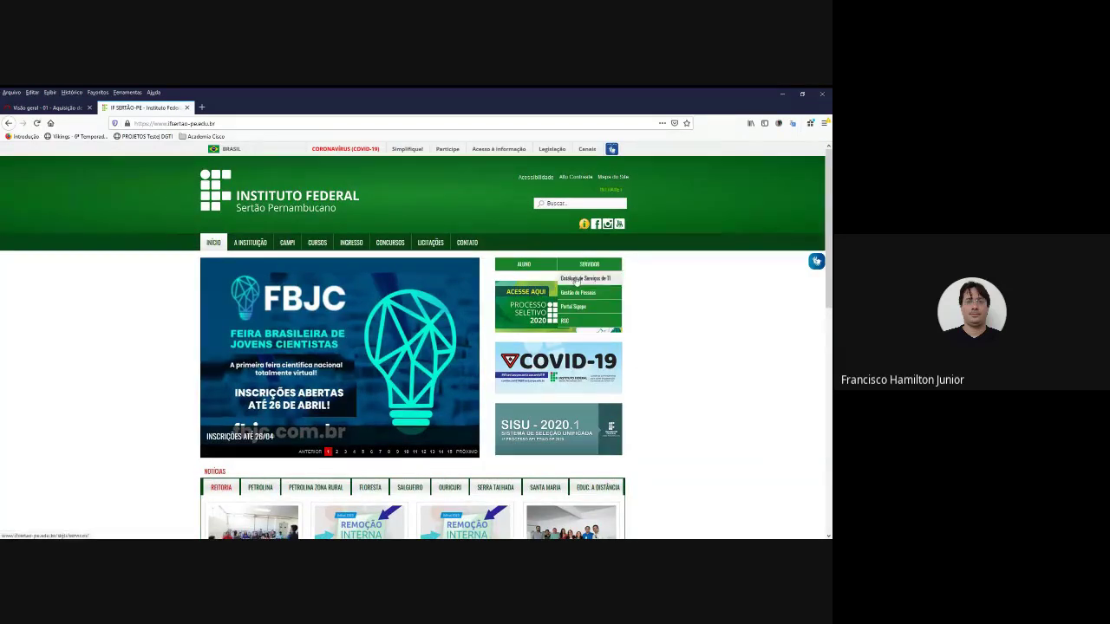
Step: Open Manual_Redmine.pdf from Catálogo de Serviços de TI under Gestão de Projetos
{"action": "left_click", "coordinate": [576, 279]}
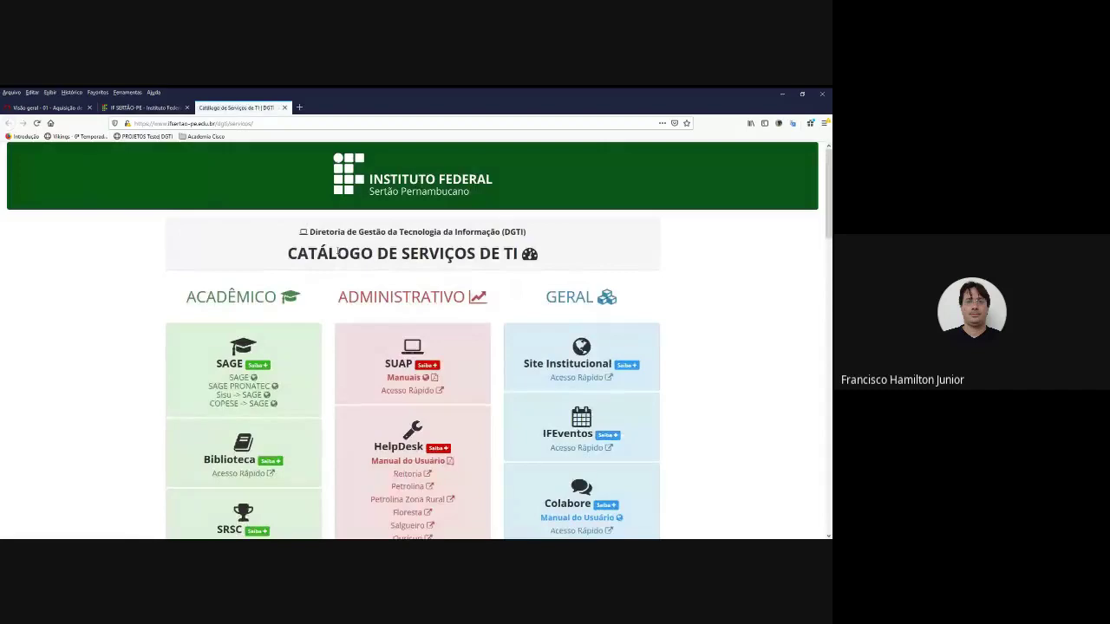
{"action": "scroll", "coordinate": [217, 306], "scroll_direction": "down", "scroll_amount": 6}
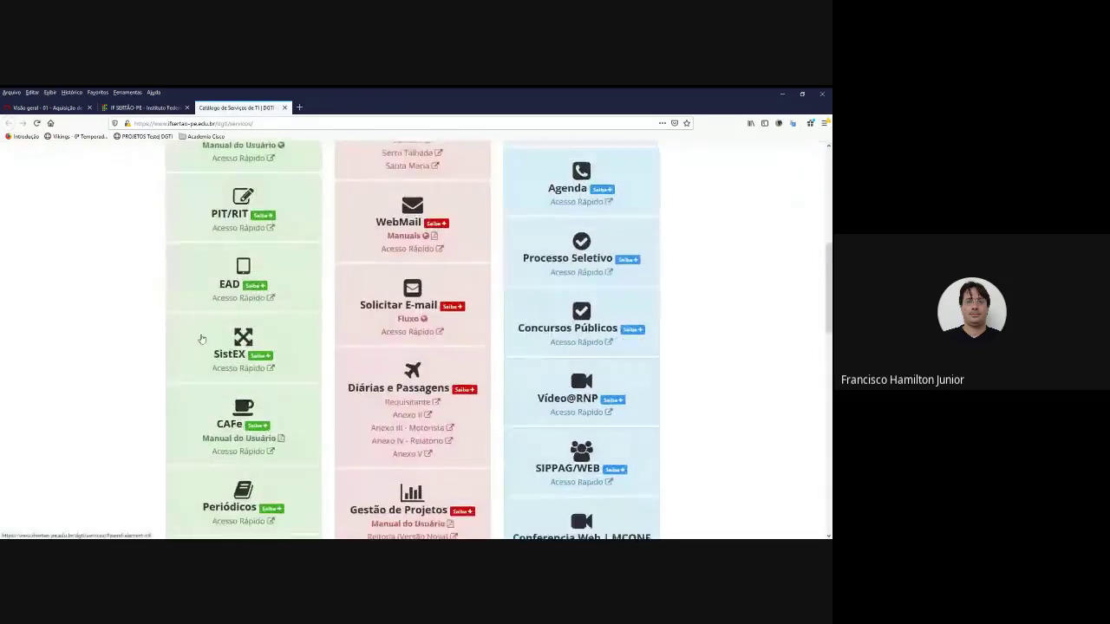
{"action": "scroll", "coordinate": [201, 338], "scroll_direction": "down", "scroll_amount": 1}
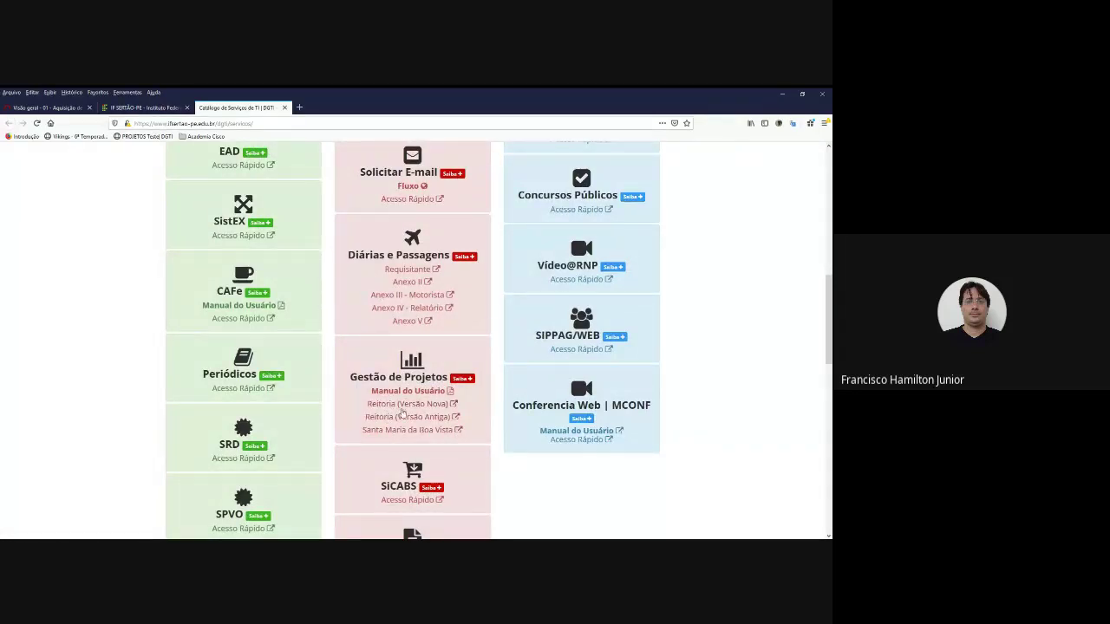
{"action": "left_click", "coordinate": [466, 385]}
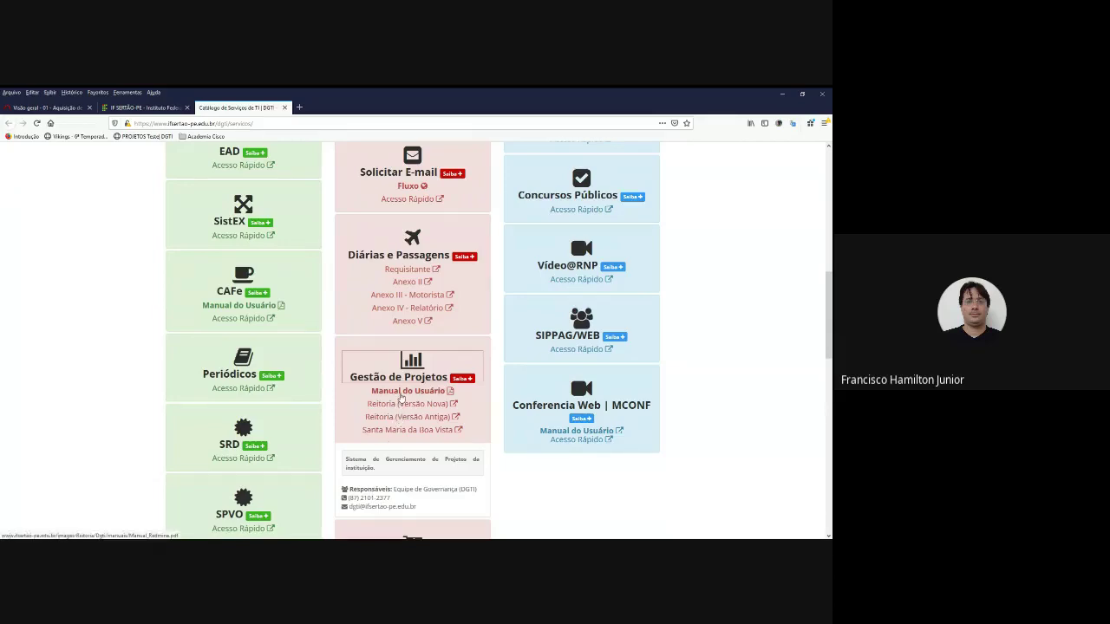
{"action": "left_click", "coordinate": [402, 393]}
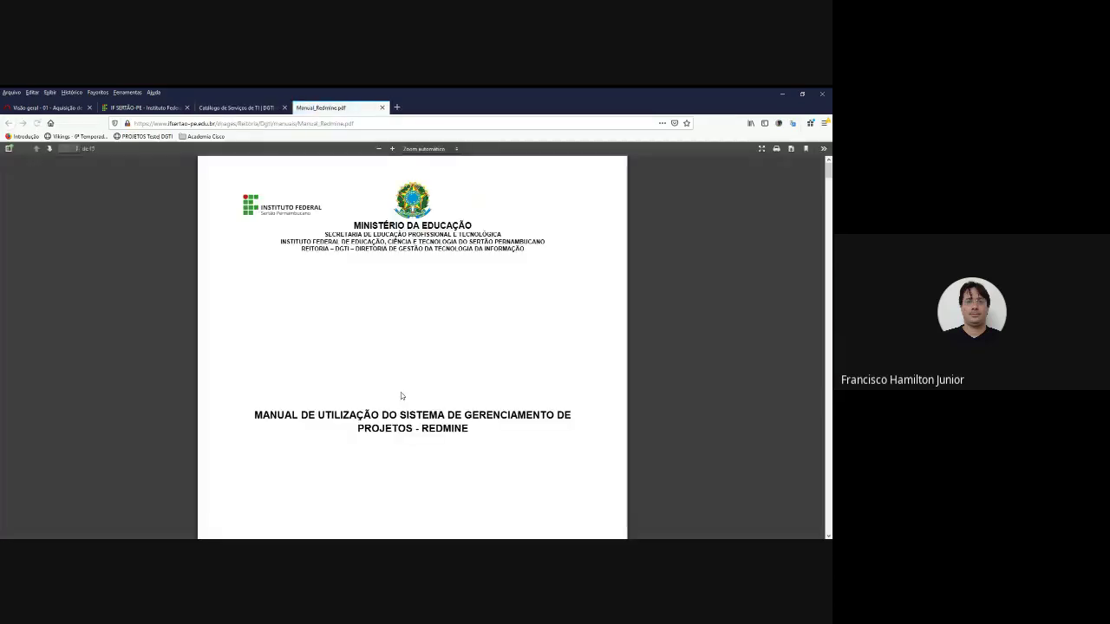
{"action": "scroll", "coordinate": [371, 345], "scroll_direction": "down", "scroll_amount": 10}
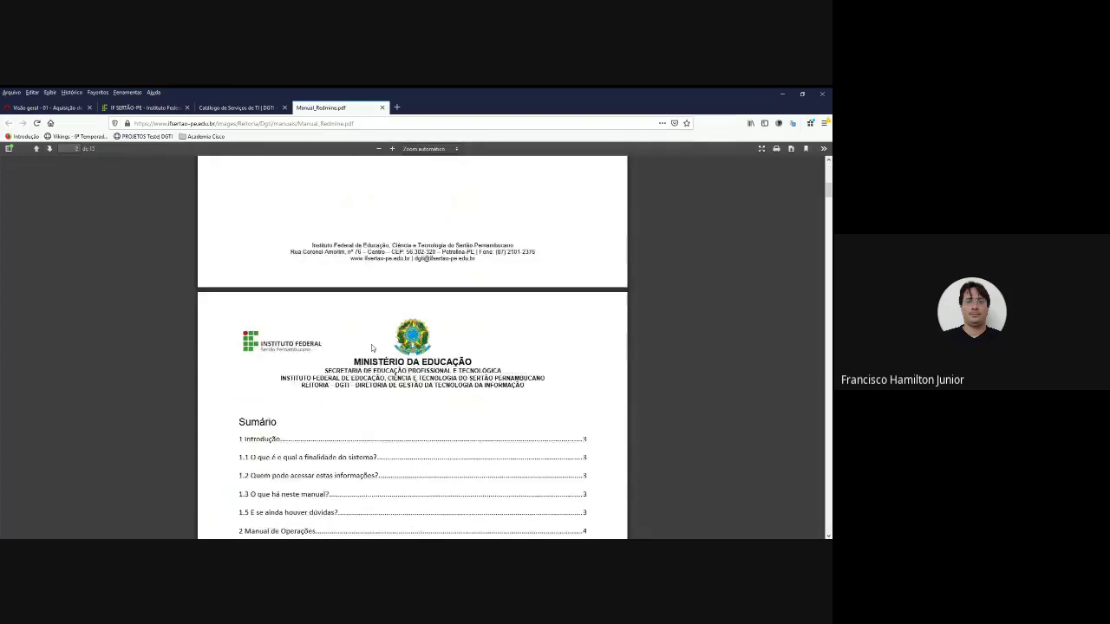
{"action": "scroll", "coordinate": [371, 345], "scroll_direction": "down", "scroll_amount": 10}
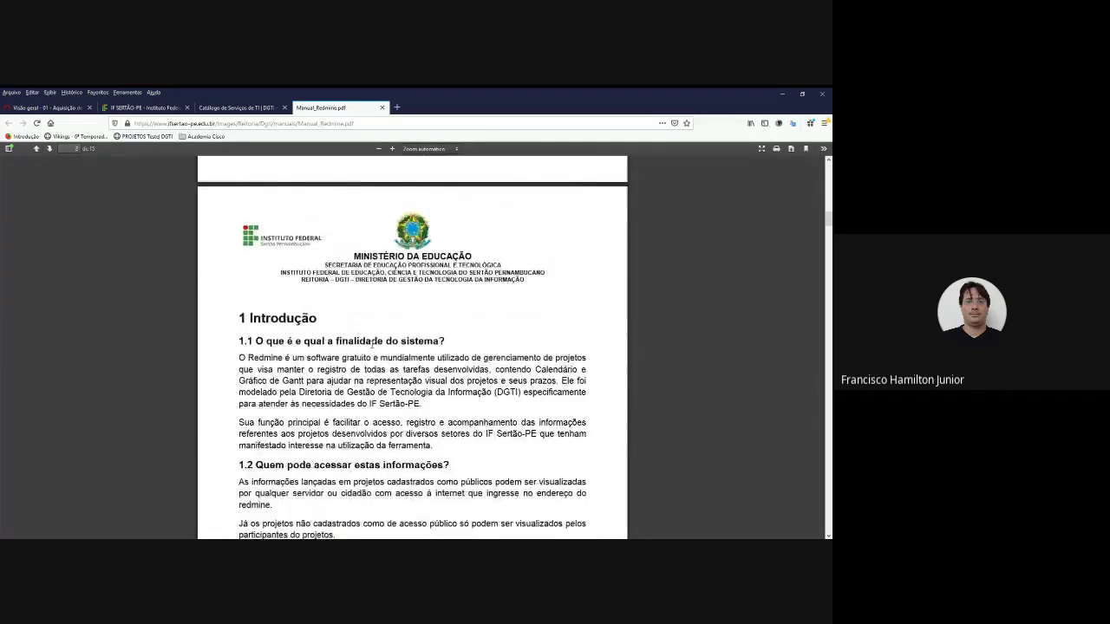
{"action": "scroll", "coordinate": [371, 345], "scroll_direction": "down", "scroll_amount": 8}
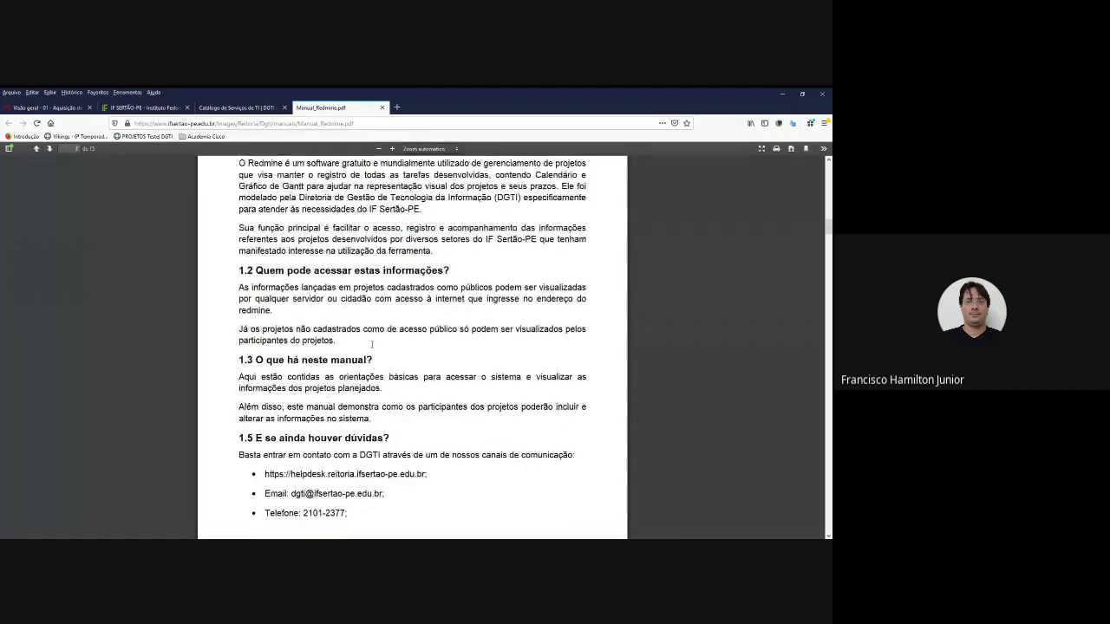
{"action": "scroll", "coordinate": [372, 347], "scroll_direction": "down", "scroll_amount": 5}
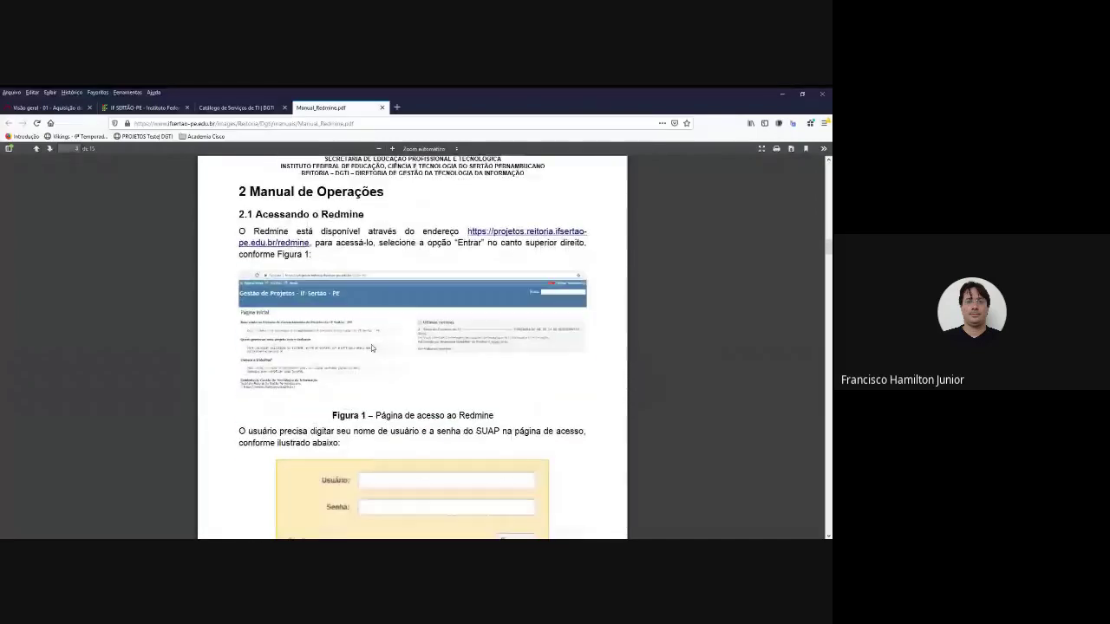
{"action": "scroll", "coordinate": [372, 347], "scroll_direction": "down", "scroll_amount": 8}
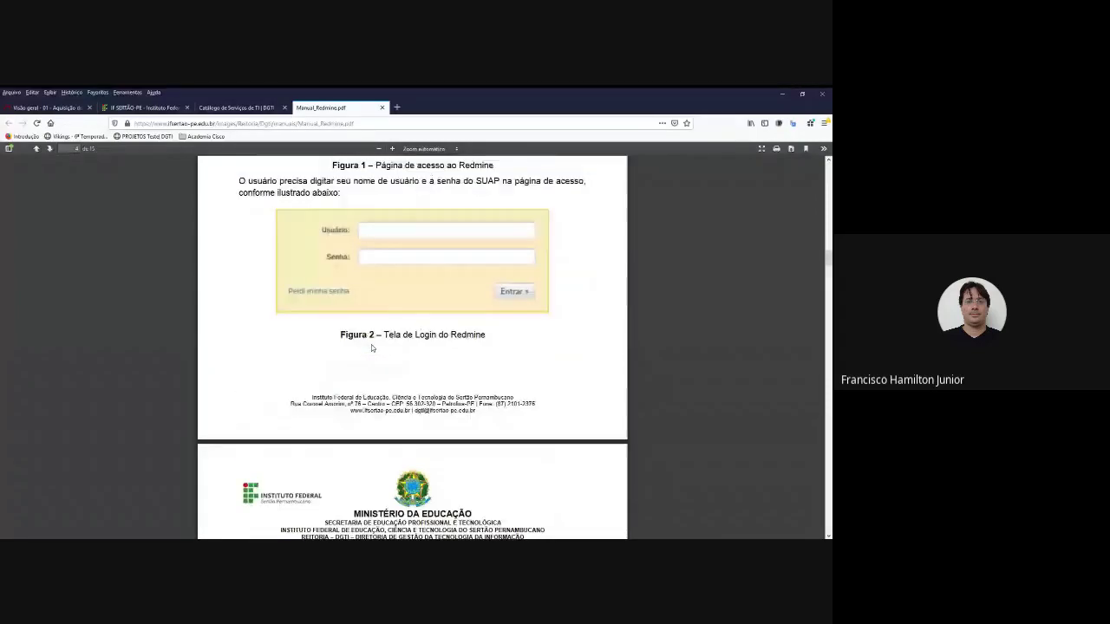
{"action": "scroll", "coordinate": [372, 347], "scroll_direction": "down", "scroll_amount": 1}
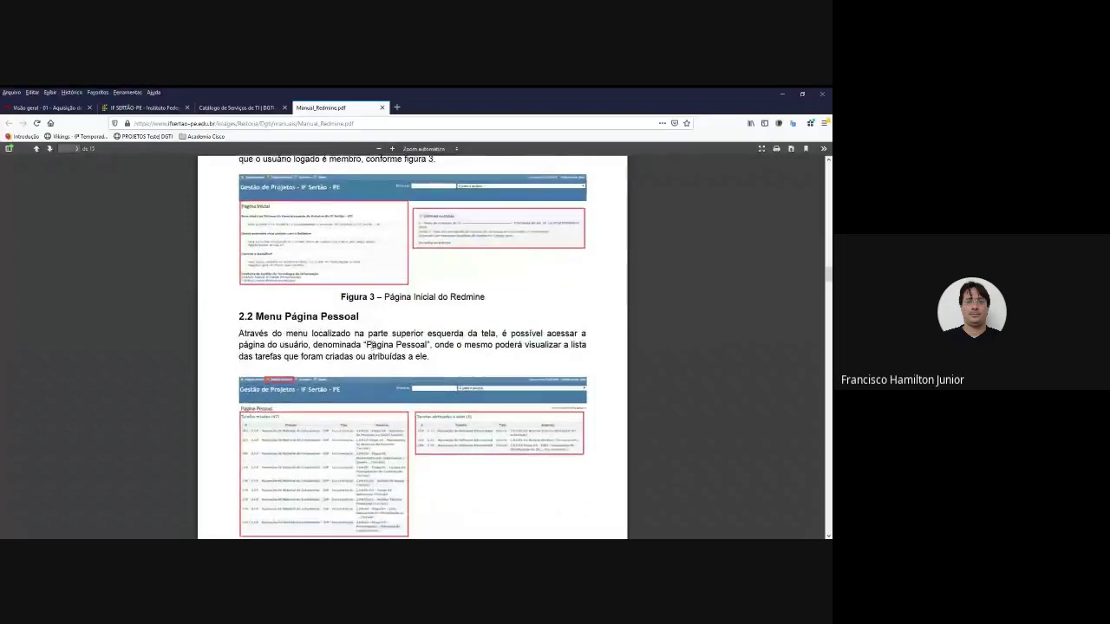
{"action": "scroll", "coordinate": [355, 368], "scroll_direction": "down", "scroll_amount": 11}
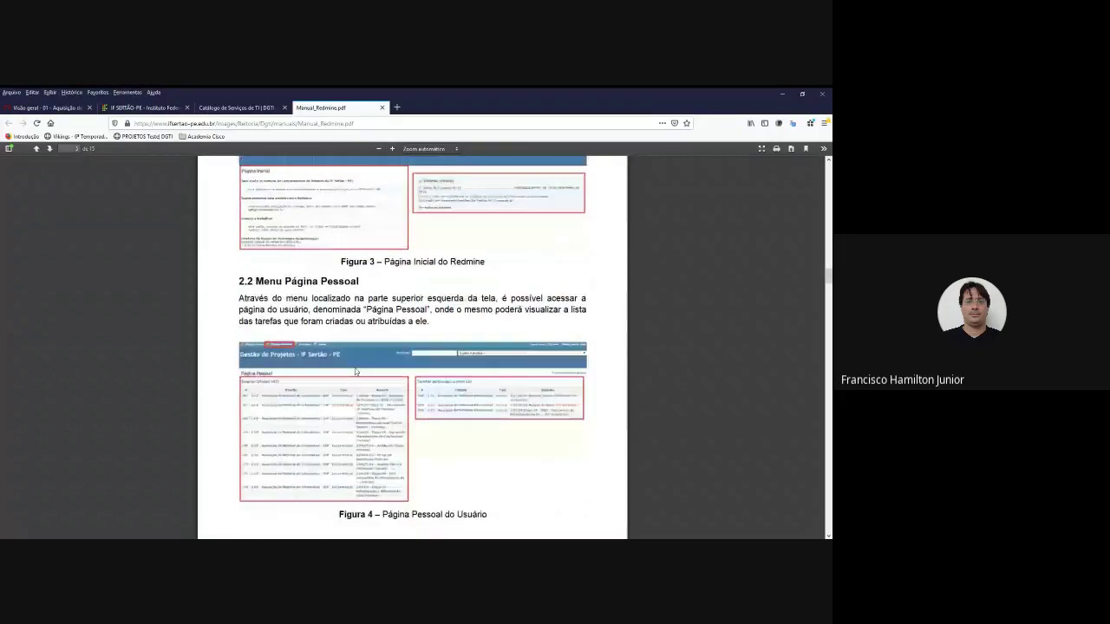
{"action": "scroll", "coordinate": [354, 367], "scroll_direction": "down", "scroll_amount": 12}
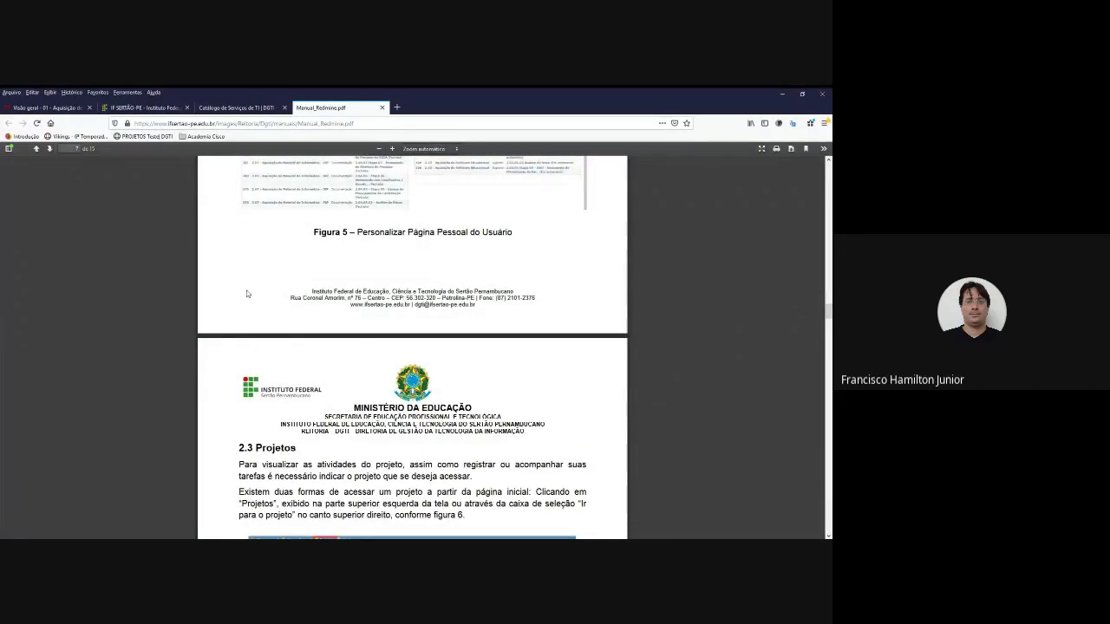
Step: Open task #6564 '01 - Quantitativo de Computadores' from the project's Tarefas list
{"action": "left_click", "coordinate": [42, 110]}
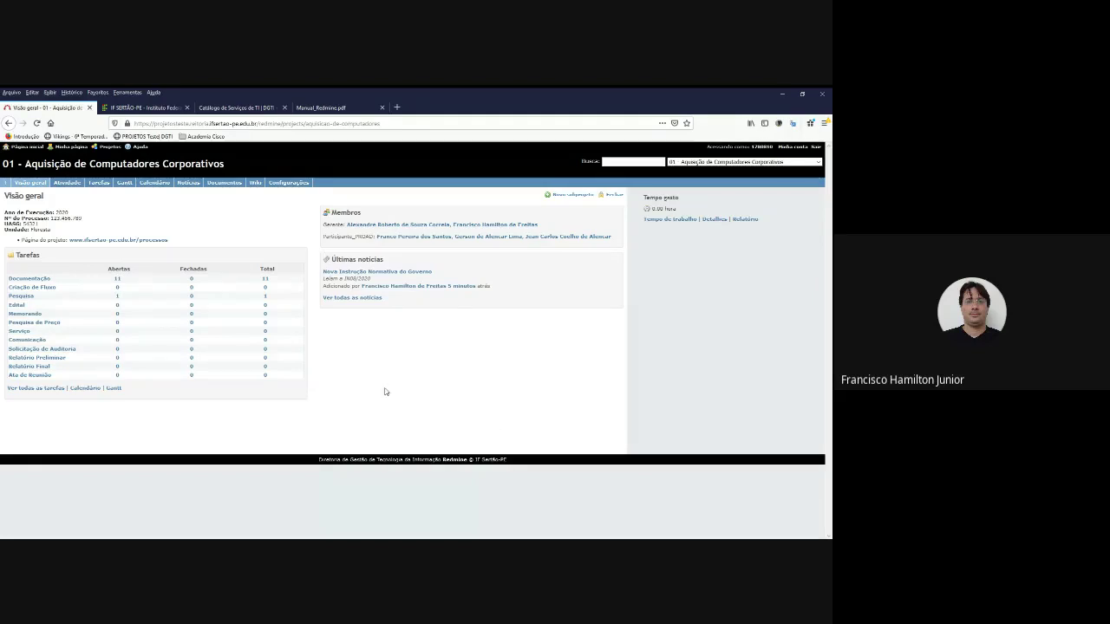
{"action": "left_click", "coordinate": [96, 185]}
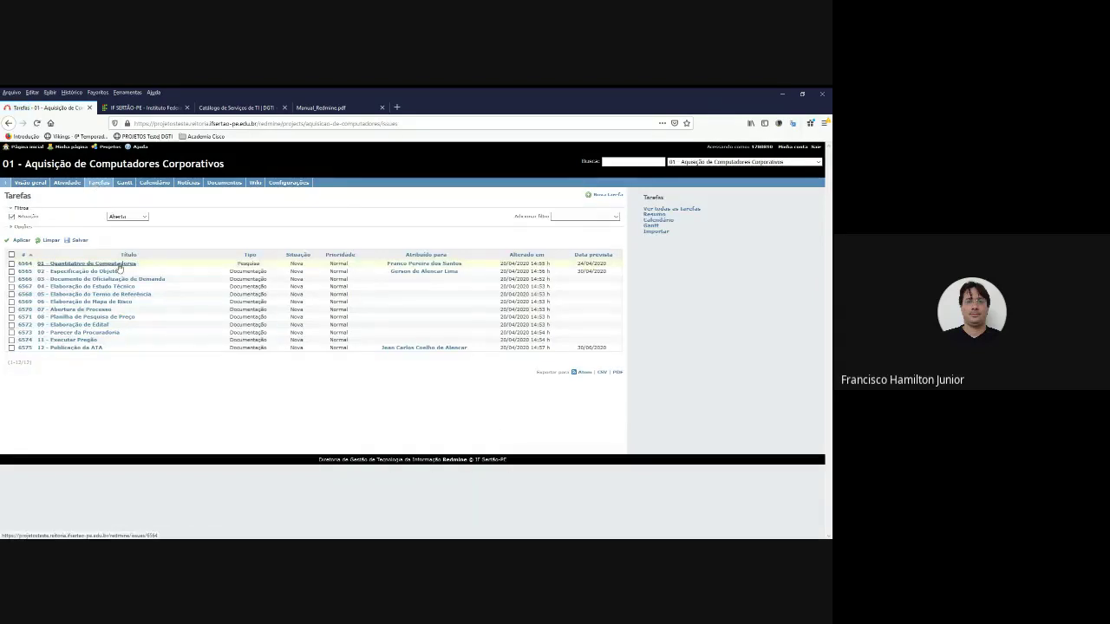
{"action": "left_click", "coordinate": [118, 265]}
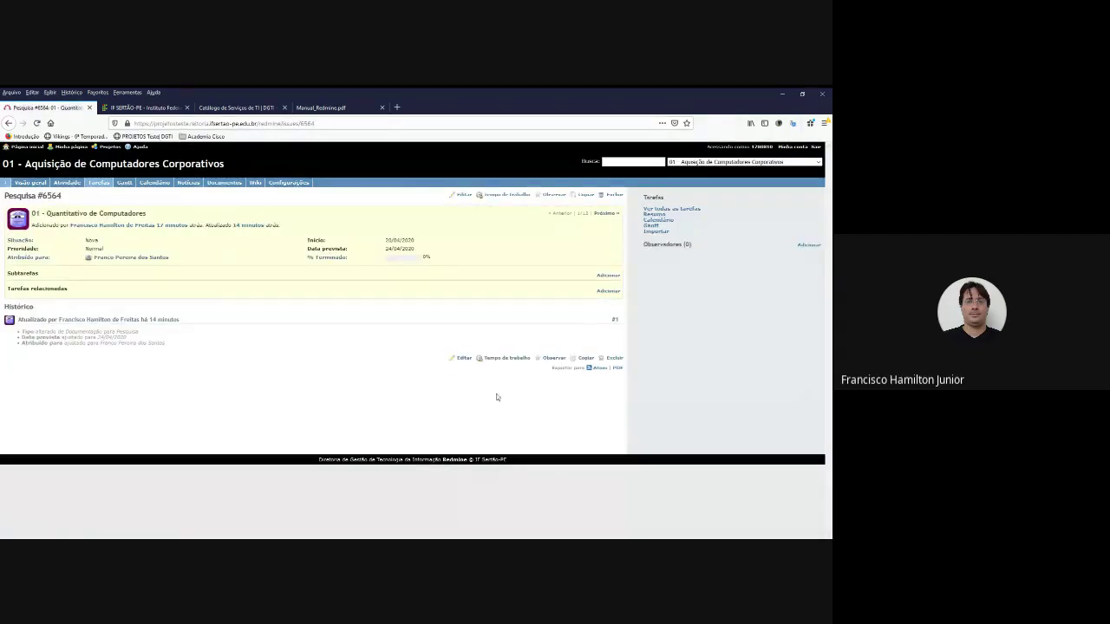
Step: Add the note 'Já finalizei o documento. Está em anexo' to task #6564
{"action": "left_click", "coordinate": [462, 357]}
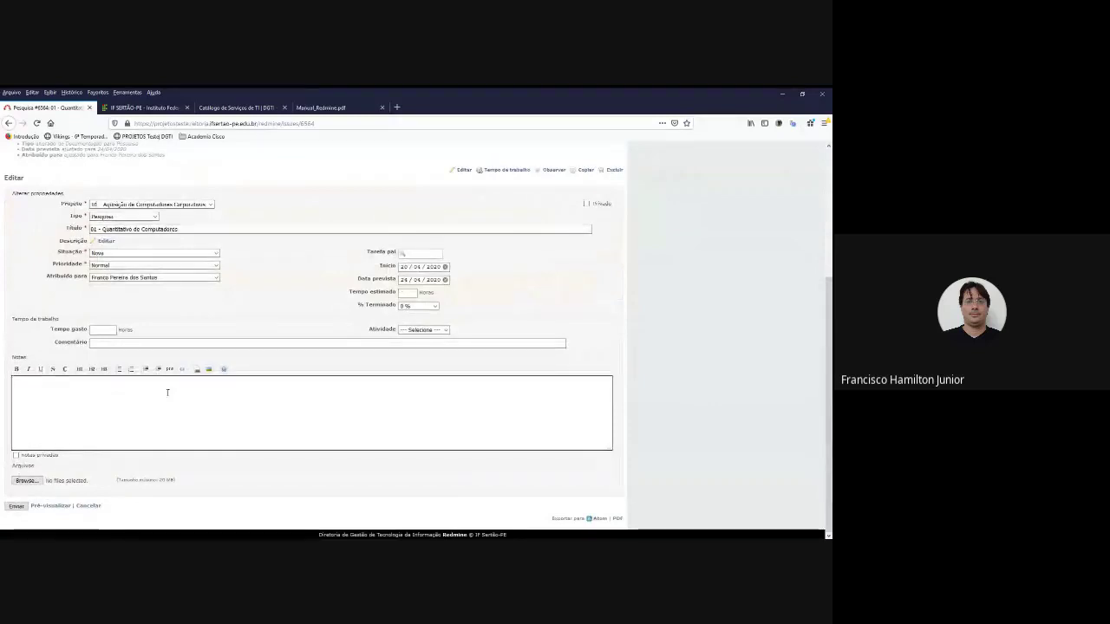
{"action": "type", "text": "Já"}
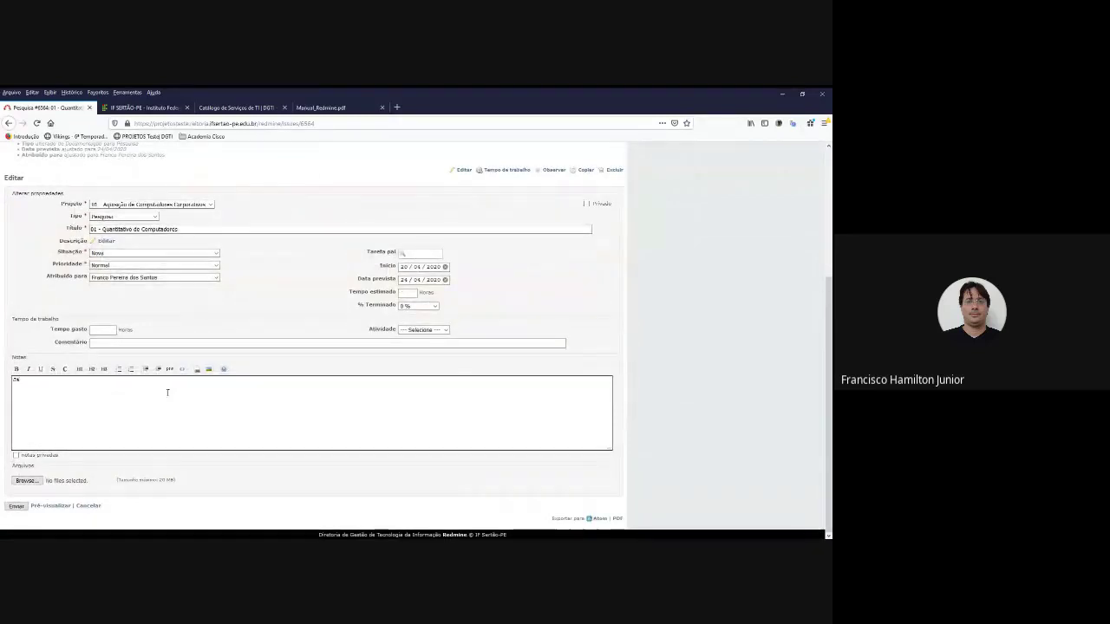
{"action": "type", "text": " finalizei"}
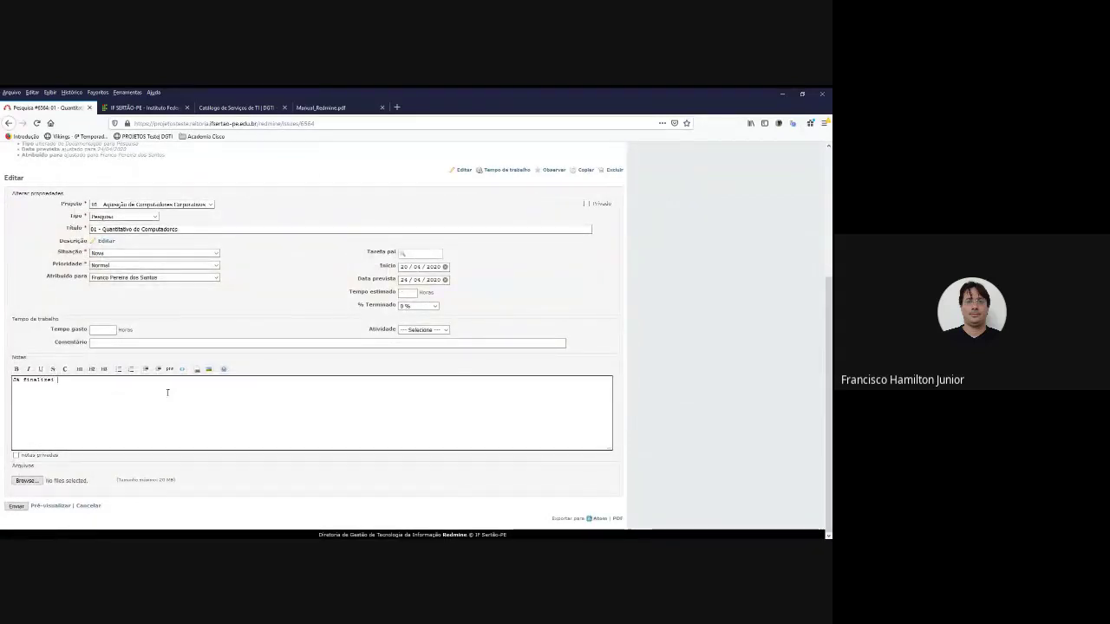
{"action": "type", "text": " o documento"}
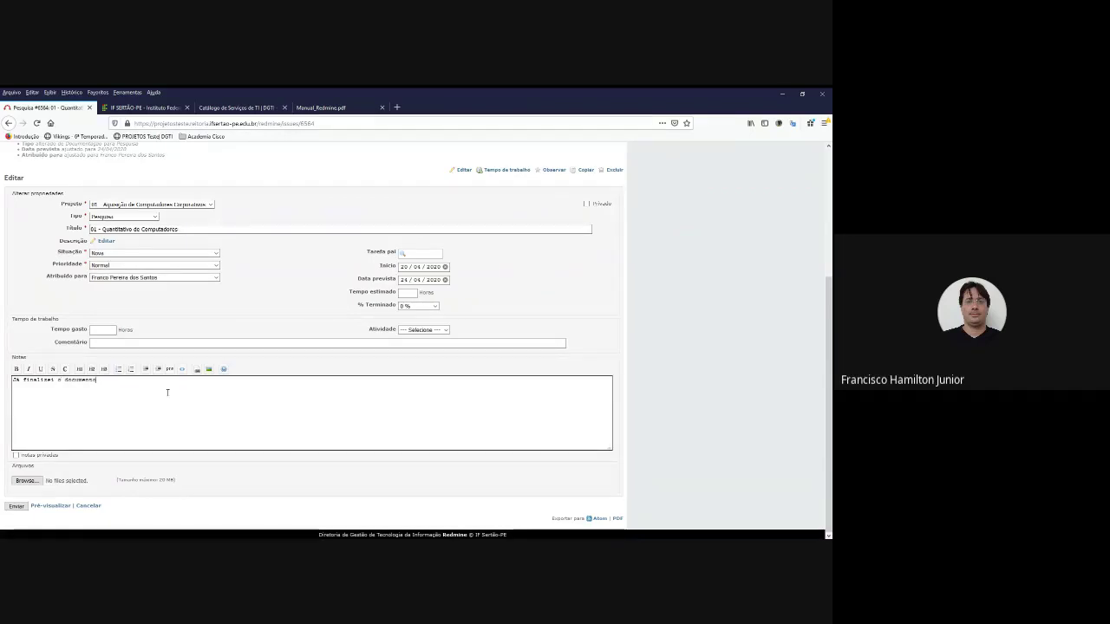
{"action": "type", "text": ".  E"}
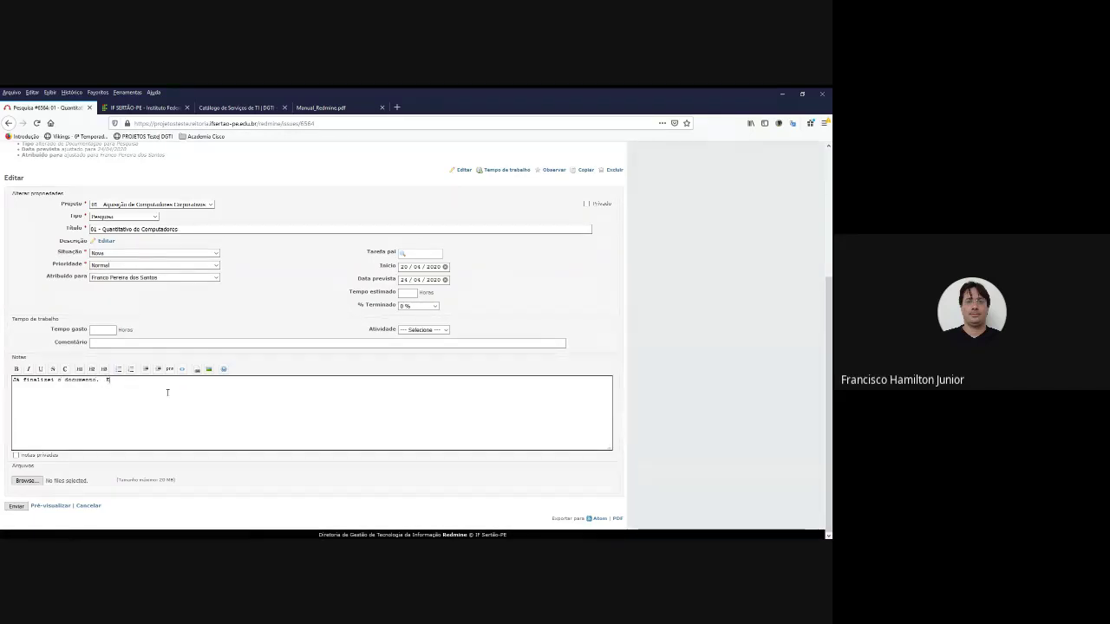
{"action": "type", "text": "stá em anexo"}
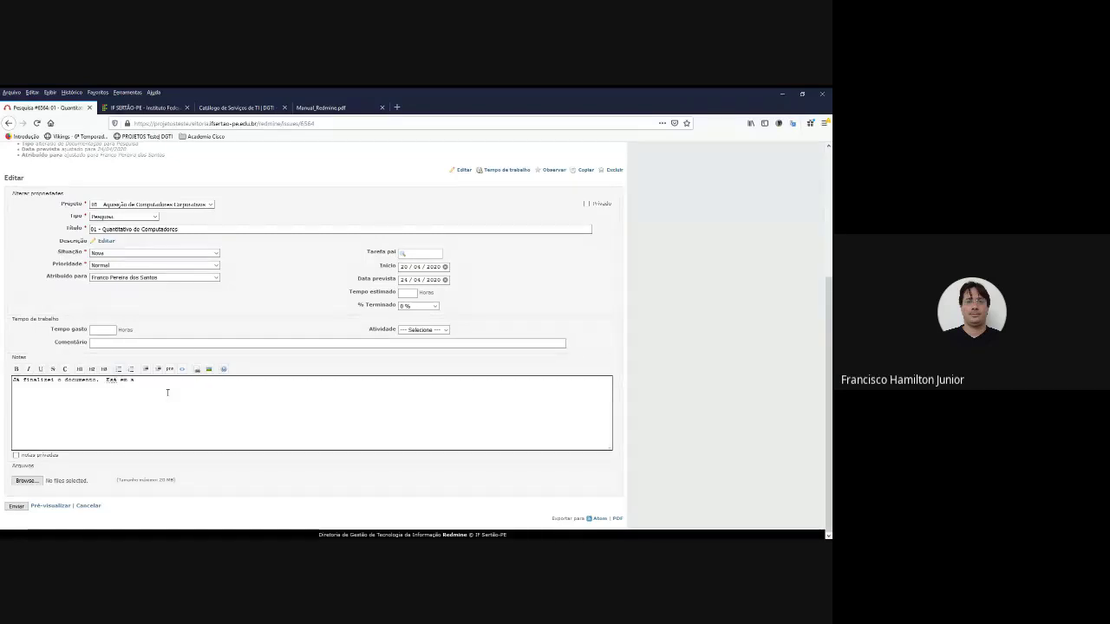
{"action": "key", "text": "Left"}
{"action": "key", "text": "Left"}
{"action": "key", "text": "Left"}
{"action": "key", "text": "Left"}
{"action": "key", "text": "Left"}
{"action": "key", "text": "Left"}
{"action": "key", "text": "Left"}
{"action": "key", "text": "Left"}
{"action": "key", "text": "Left"}
{"action": "key", "text": "Left"}
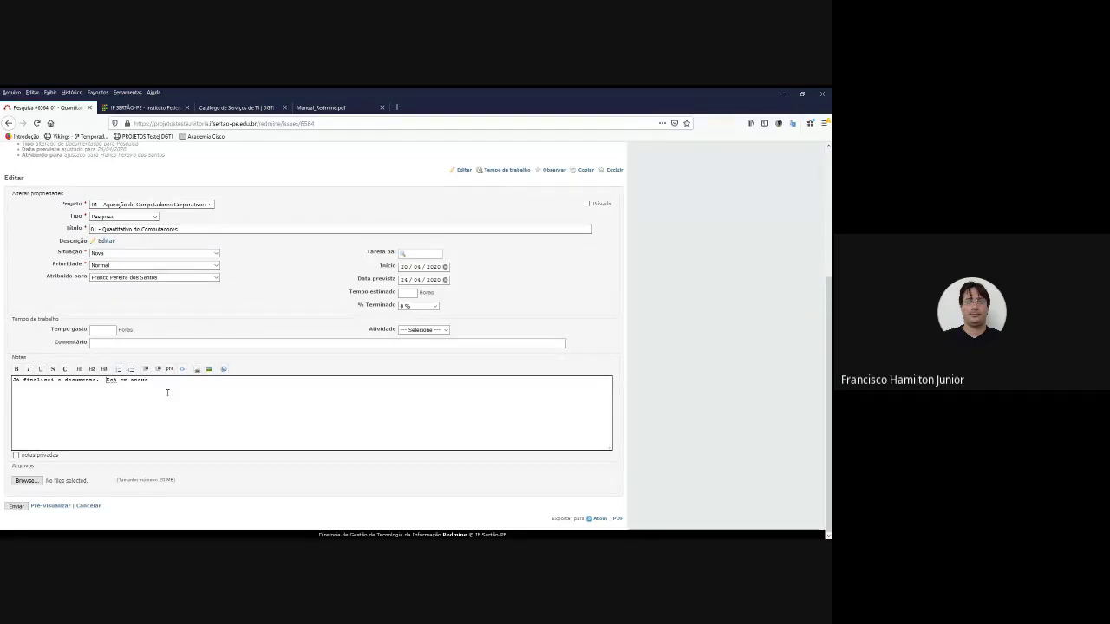
{"action": "type", "text": "tá"}
{"action": "left_click", "coordinate": [60, 483]}
Step: Set % Terminado to 80 % and append '. Aquardando feedback' to the note
{"action": "left_click", "coordinate": [418, 306]}
{"action": "left_click", "coordinate": [415, 402]}
{"action": "left_click", "coordinate": [184, 384]}
{"action": "type", "text": ". Aquardando feedback."}
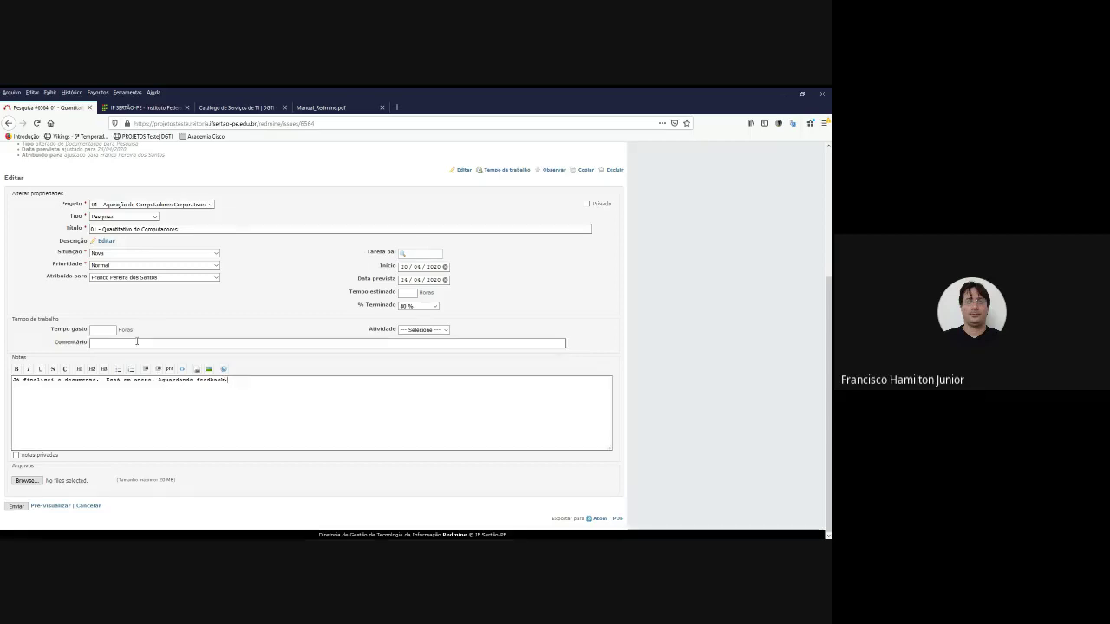
Step: Set Situação to Aguardando Feedback, keep priority Normal, delete the feedback sentence, and submit
{"action": "left_click", "coordinate": [153, 253]}
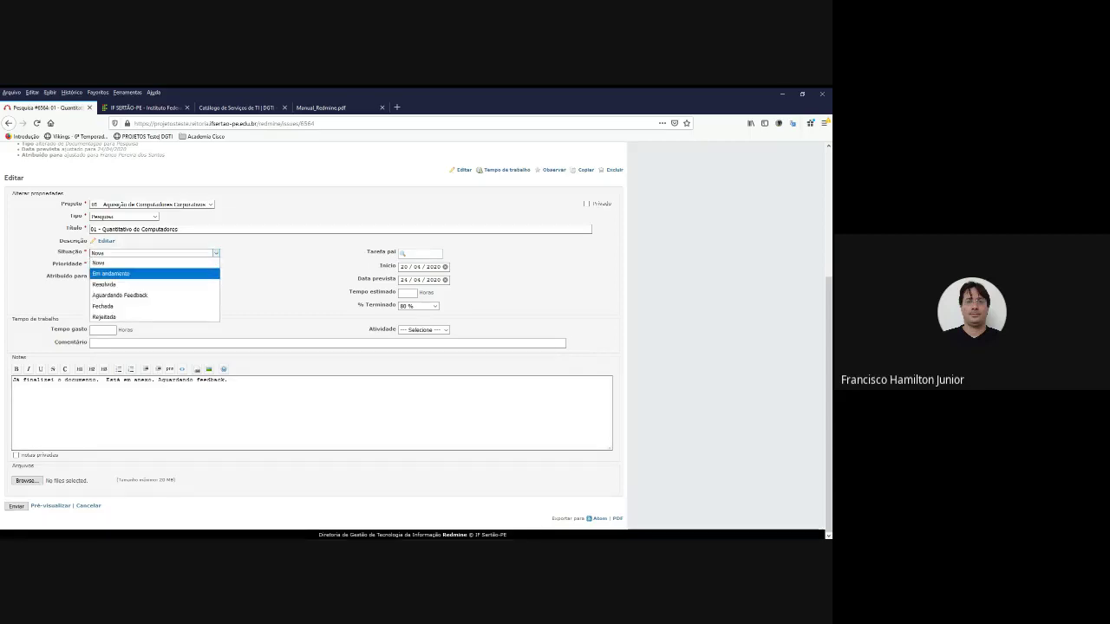
{"action": "left_click", "coordinate": [110, 274]}
{"action": "left_click", "coordinate": [115, 265]}
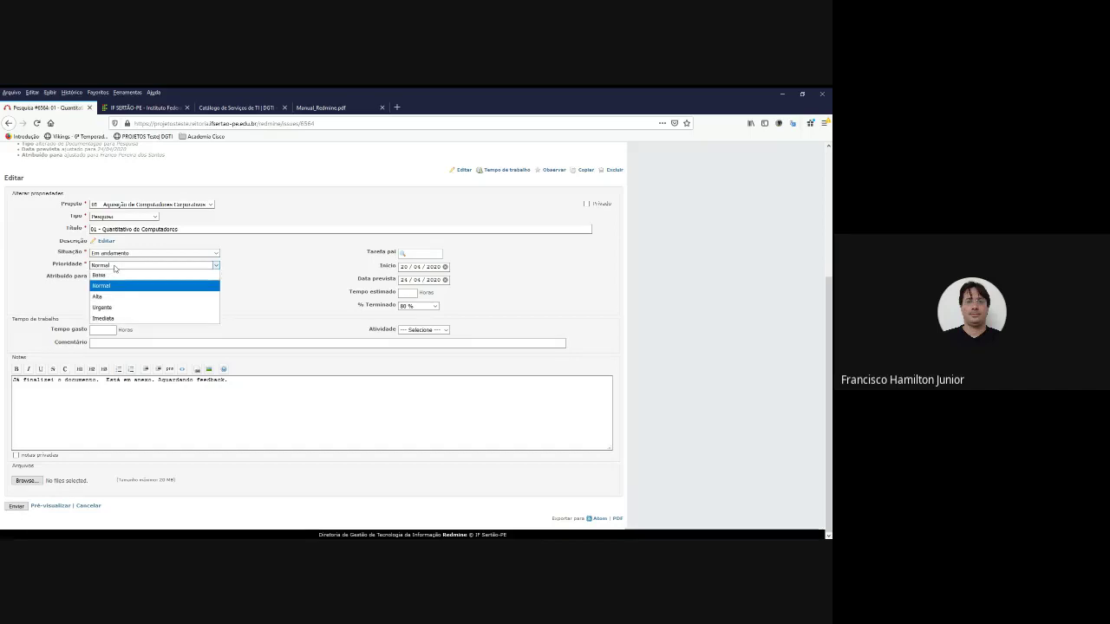
{"action": "left_click", "coordinate": [122, 288]}
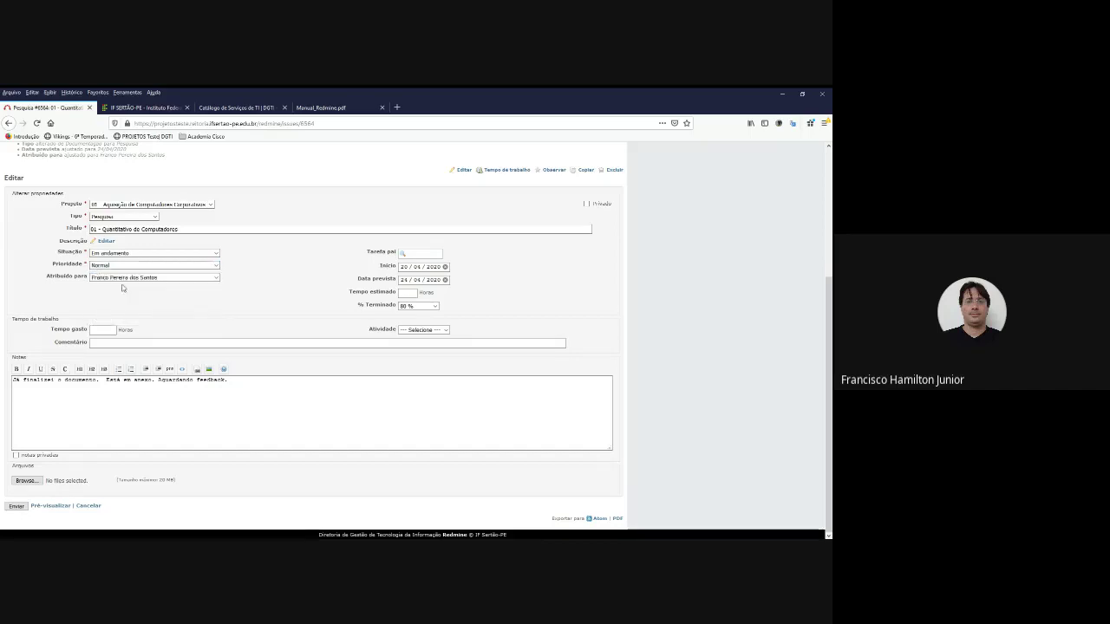
{"action": "left_click", "coordinate": [129, 255]}
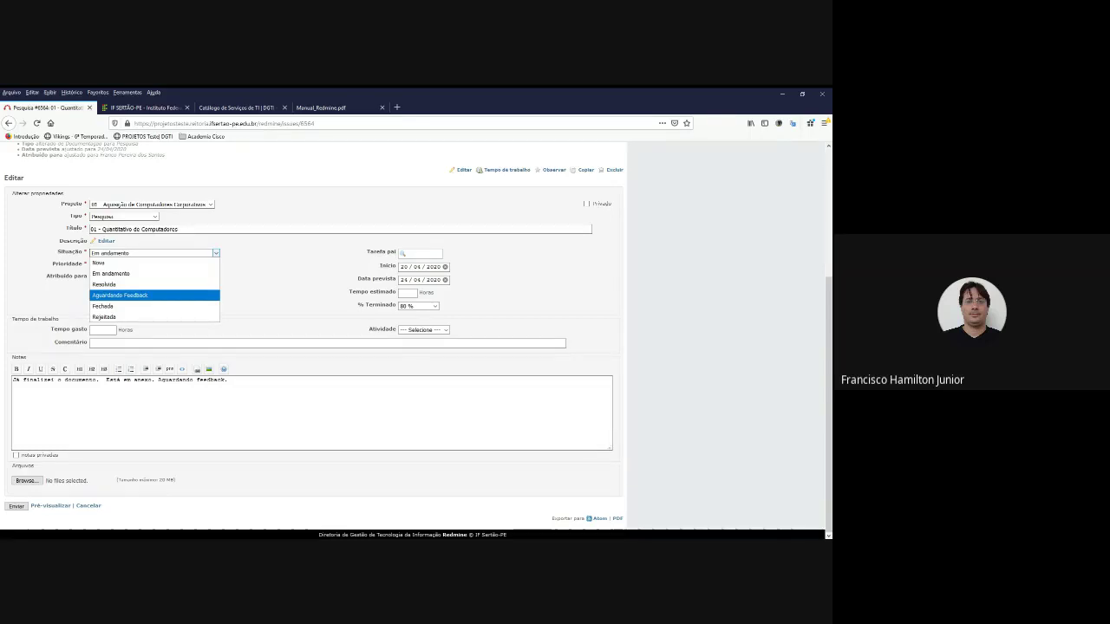
{"action": "left_click", "coordinate": [121, 295]}
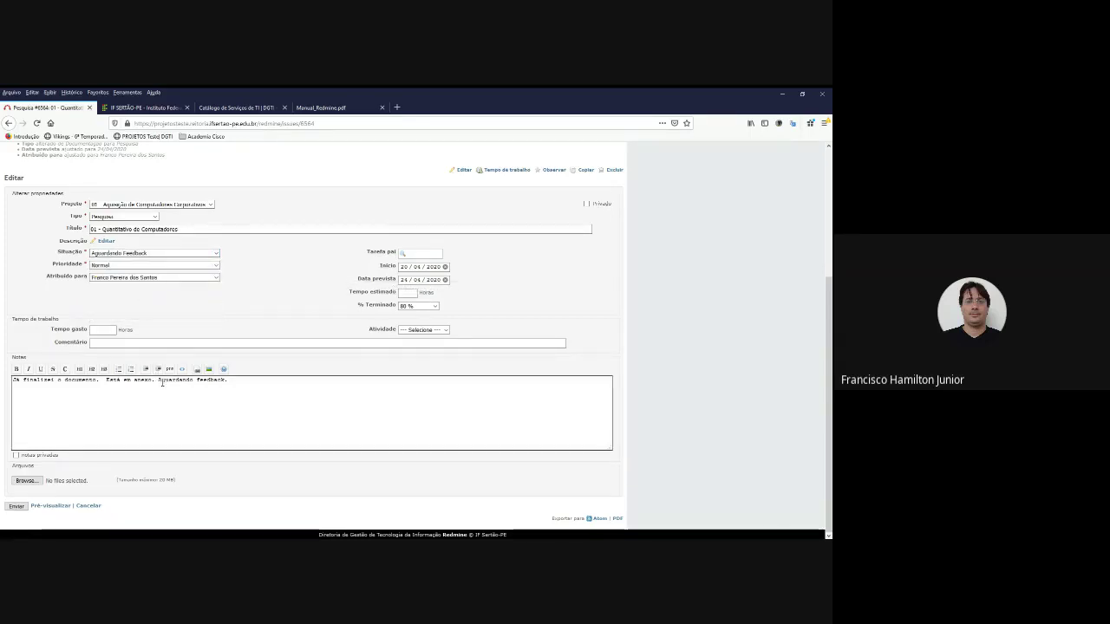
{"action": "left_click_drag", "start_coordinate": [157, 379], "coordinate": [278, 379]}
{"action": "key", "text": "BackSpace"}
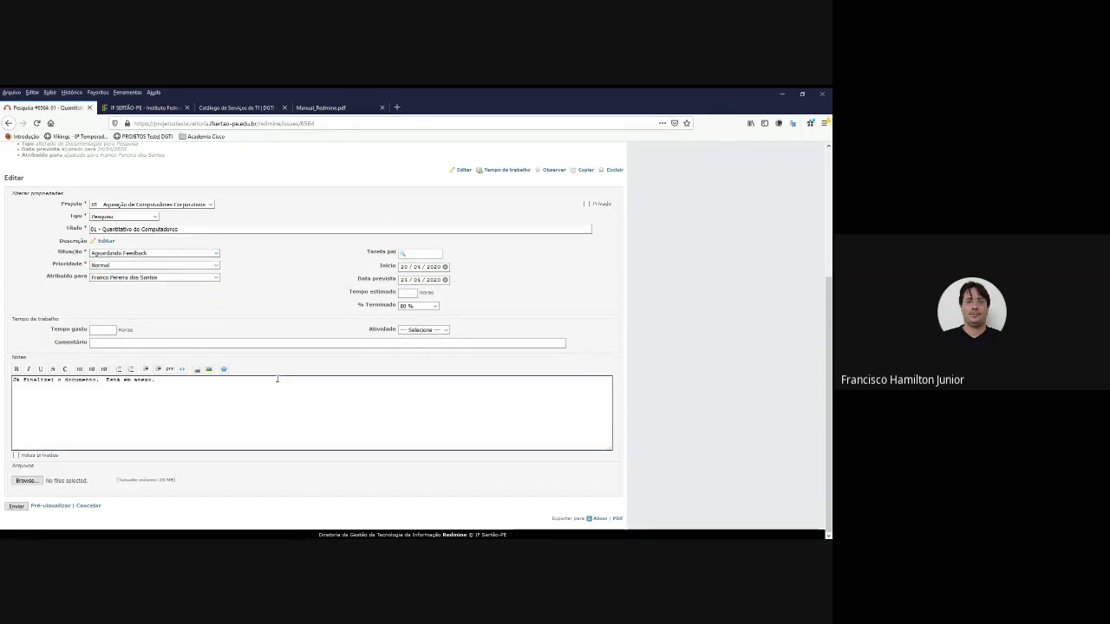
{"action": "left_click", "coordinate": [24, 507]}
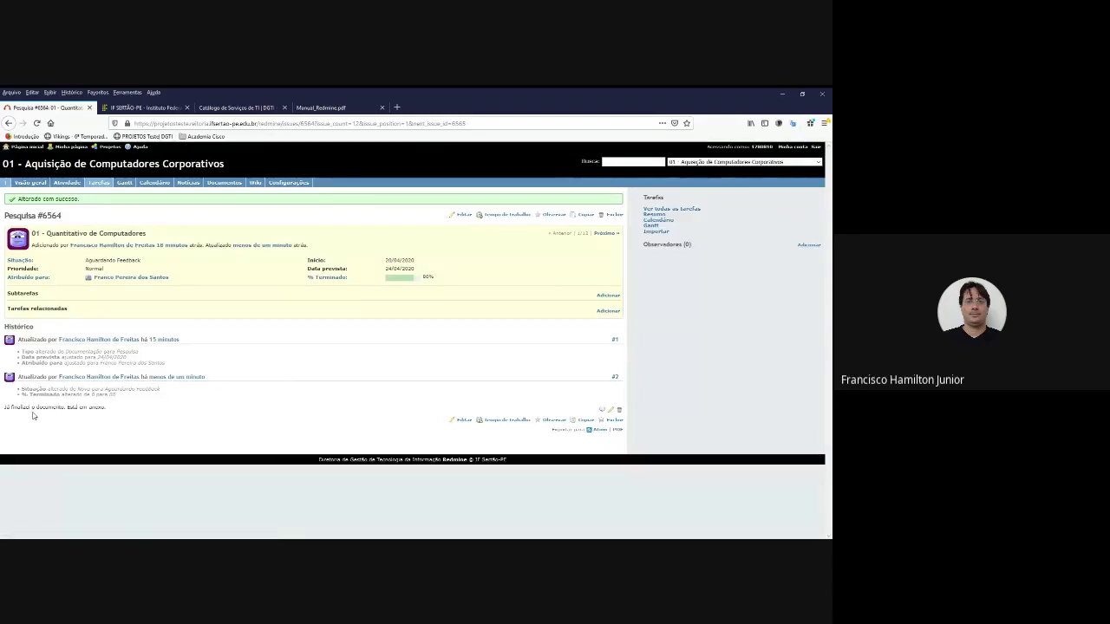
Step: Check the project's task list, then return to its Visão geral page
{"action": "left_click", "coordinate": [98, 183]}
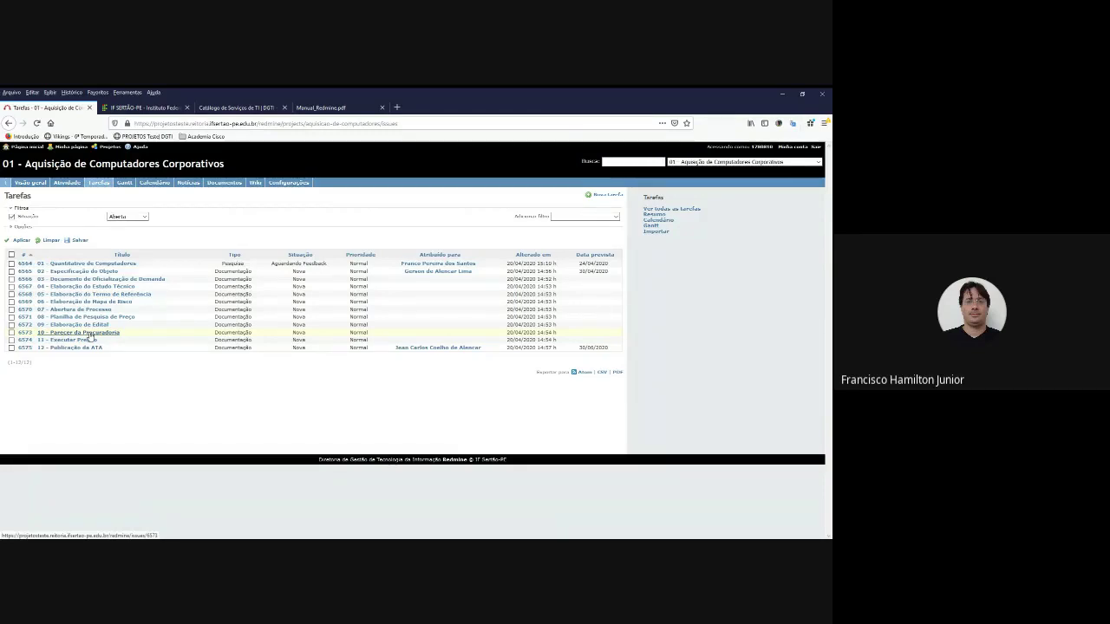
{"action": "left_click", "coordinate": [41, 185]}
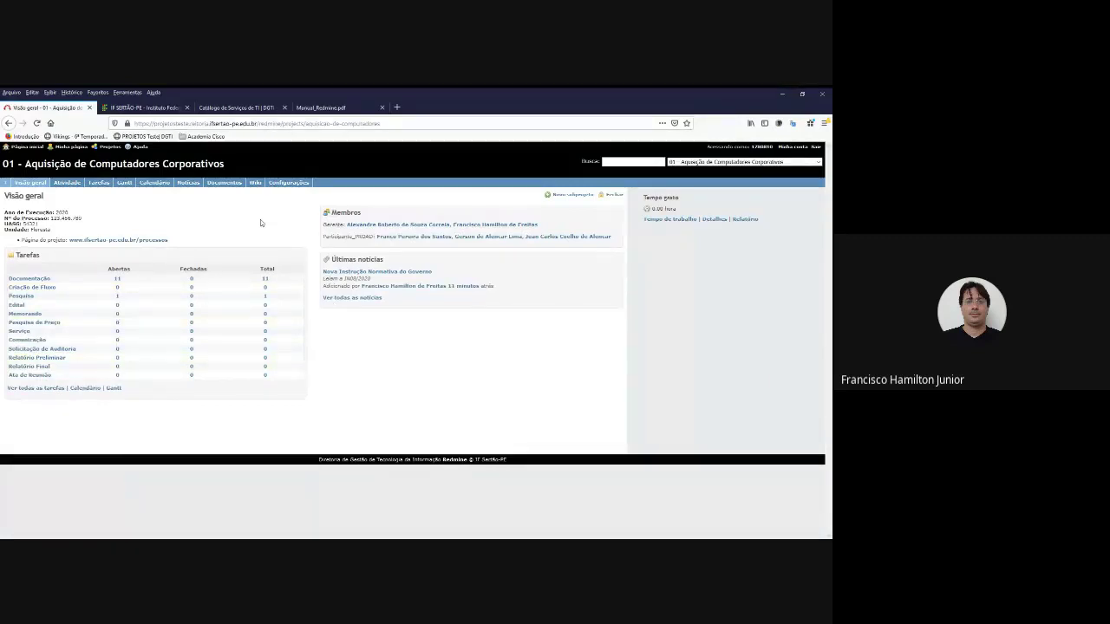
Step: Close the project, then list projects with Visualizar projetos fechados enabled
{"action": "left_click", "coordinate": [614, 196]}
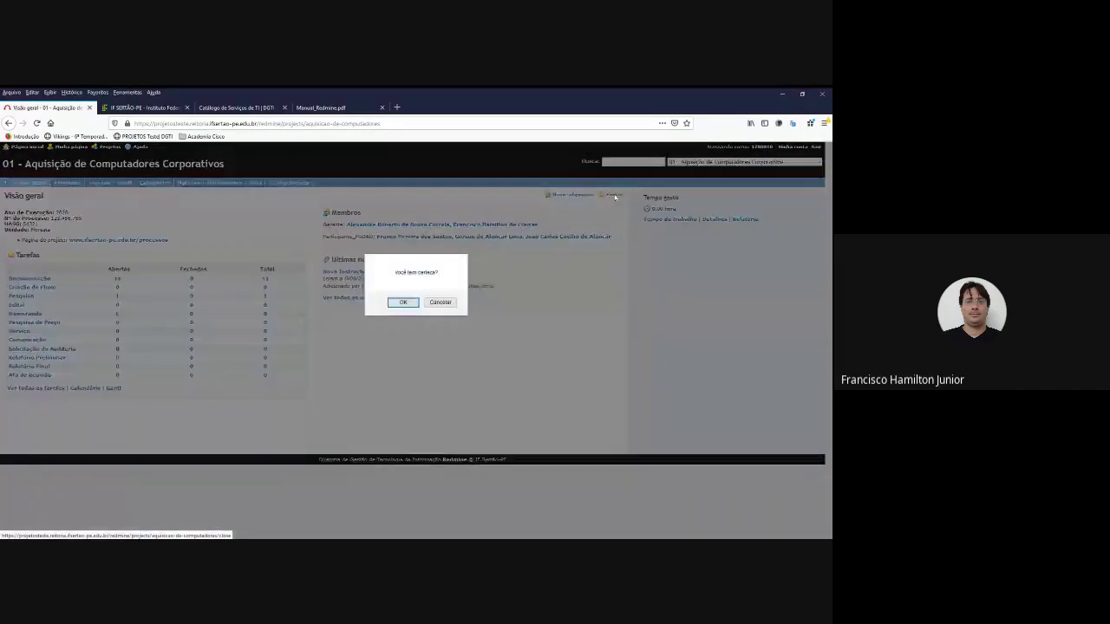
{"action": "left_click", "coordinate": [404, 302]}
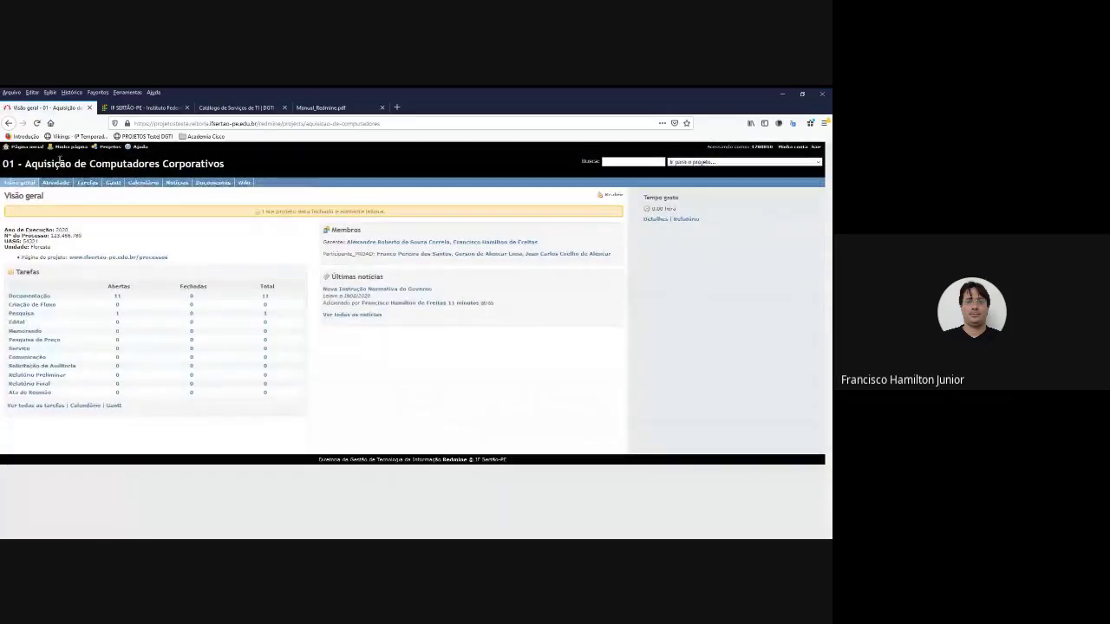
{"action": "left_click", "coordinate": [108, 148]}
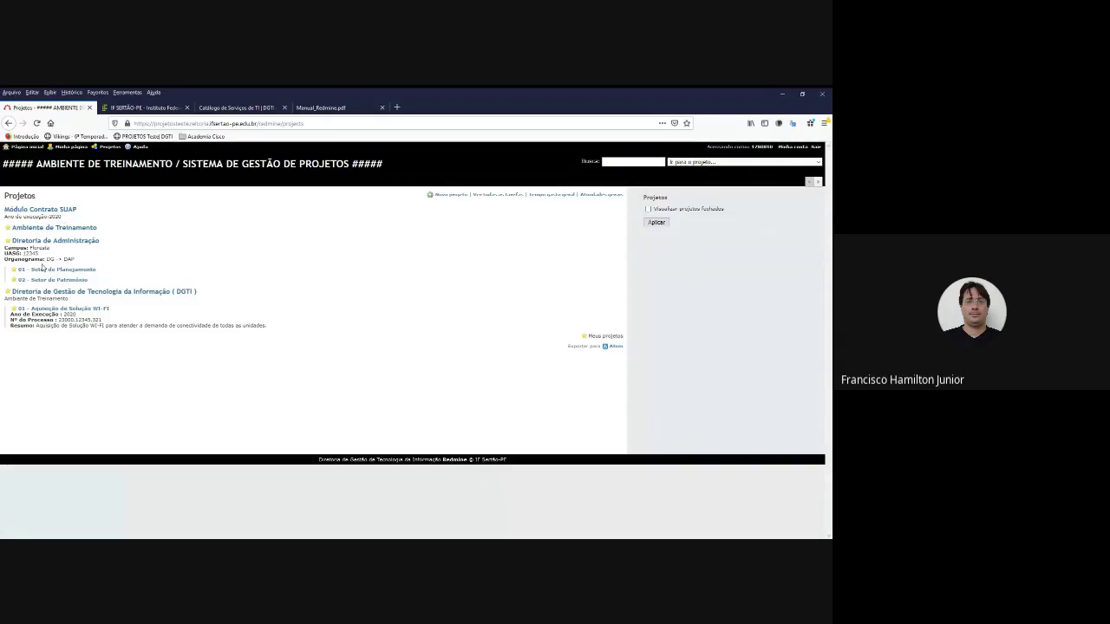
{"action": "left_click", "coordinate": [648, 209]}
{"action": "left_click", "coordinate": [655, 223]}
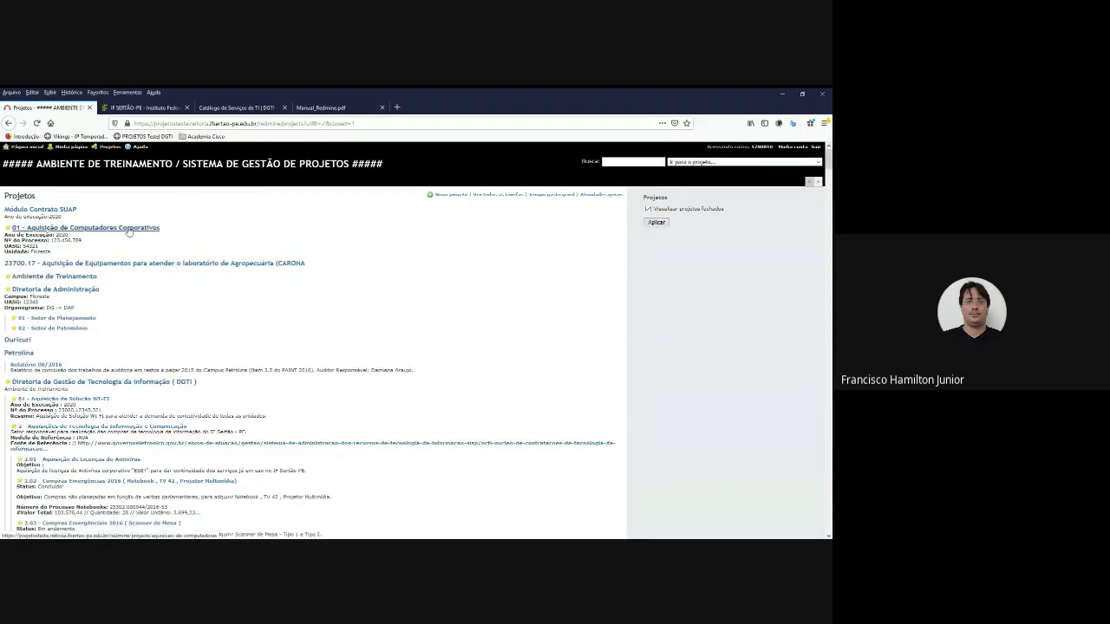
Step: Reopen 01 - Aquisição de Computadores Corporativos and go back to Projetos
{"action": "left_click", "coordinate": [116, 232]}
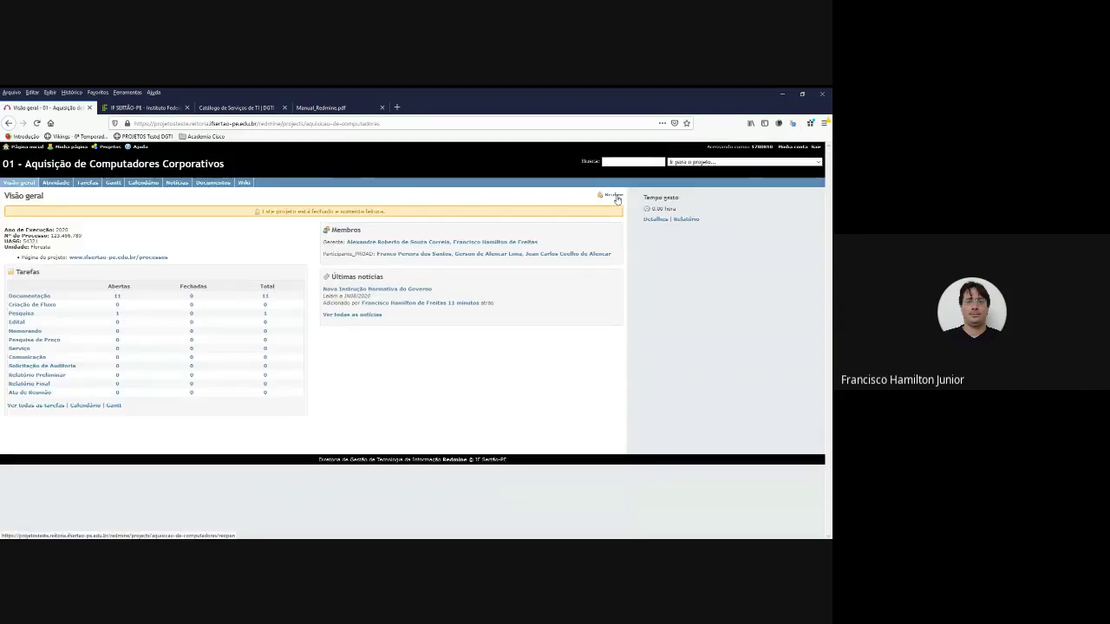
{"action": "left_click", "coordinate": [616, 199]}
{"action": "left_click", "coordinate": [402, 302]}
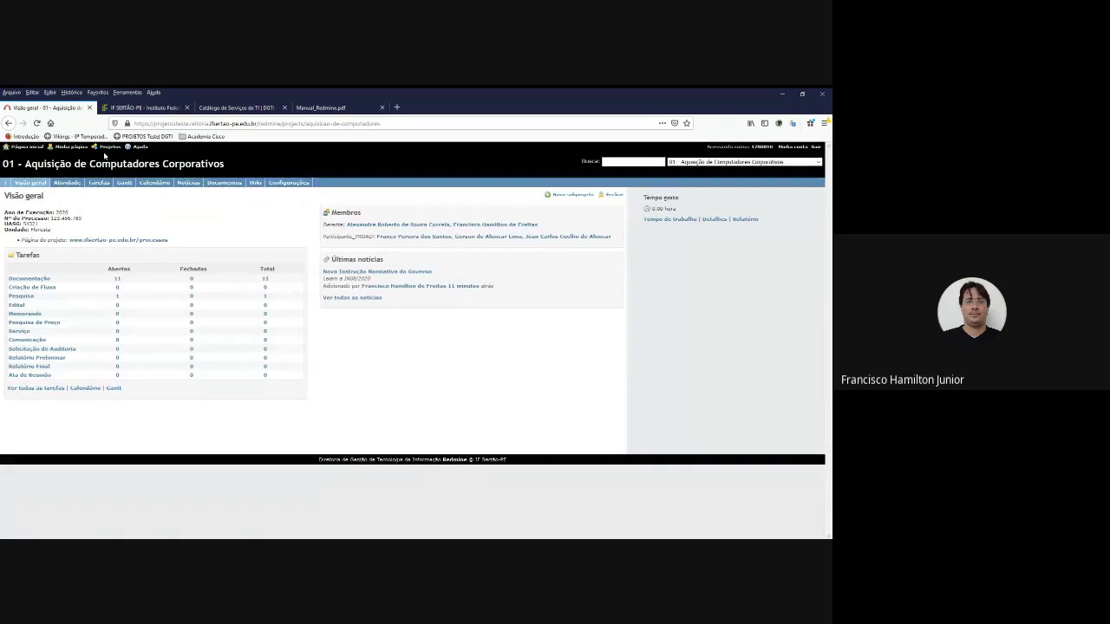
{"action": "left_click", "coordinate": [109, 147]}
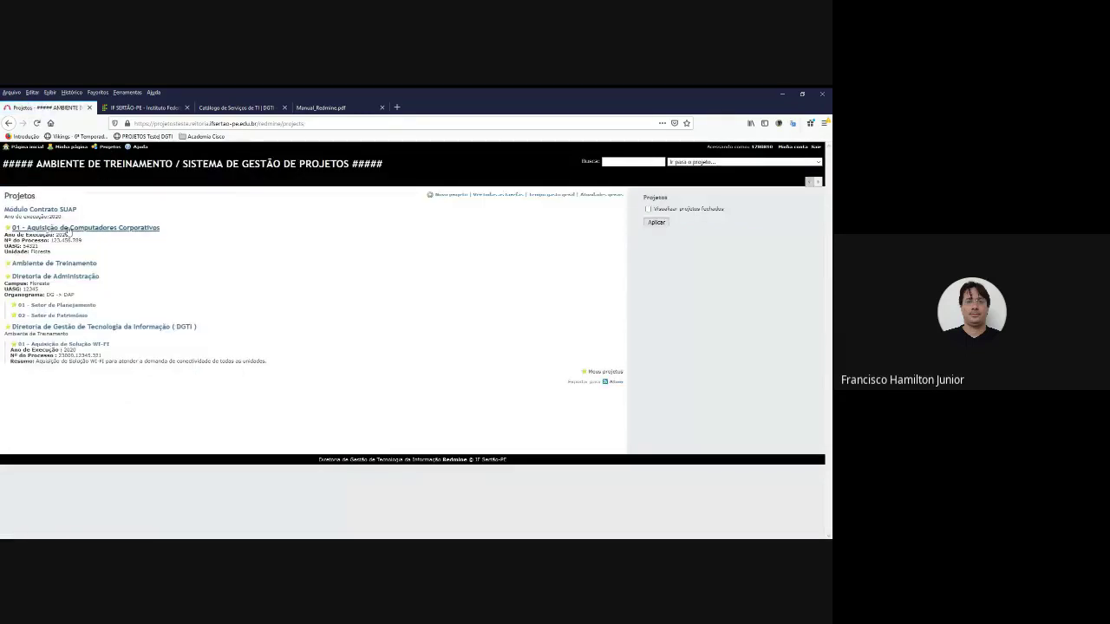